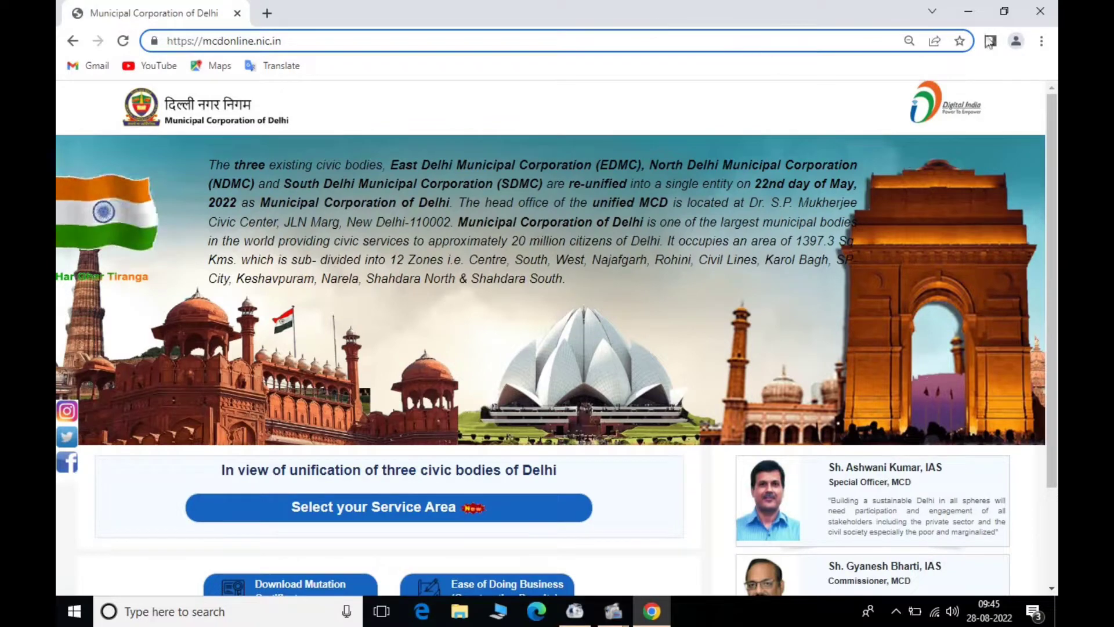
left_click(967, 11)
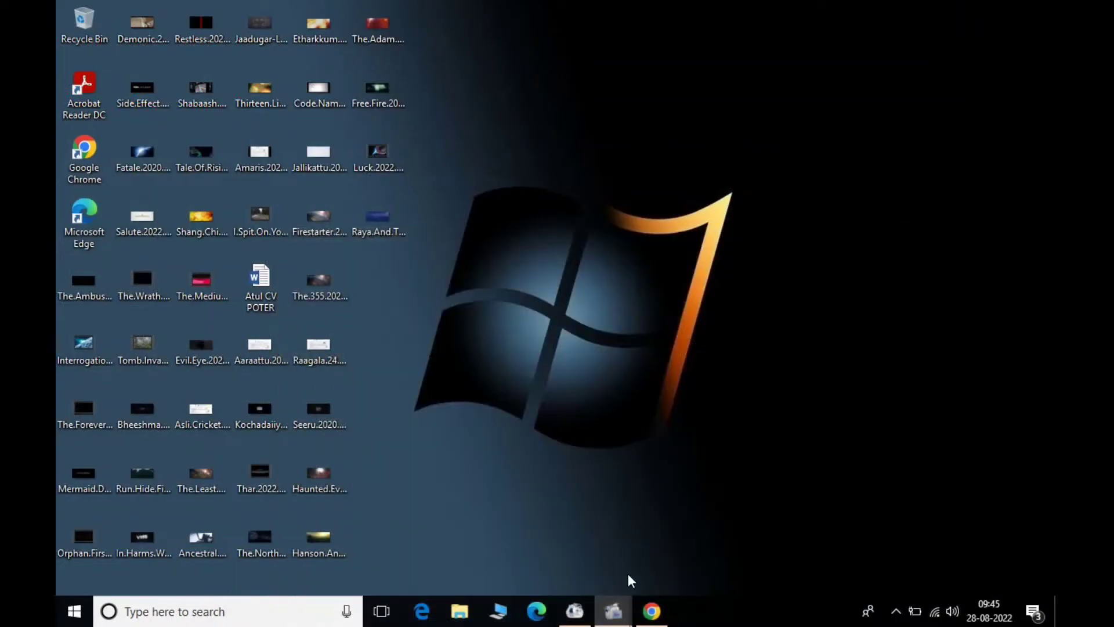
mouse_move(612, 612)
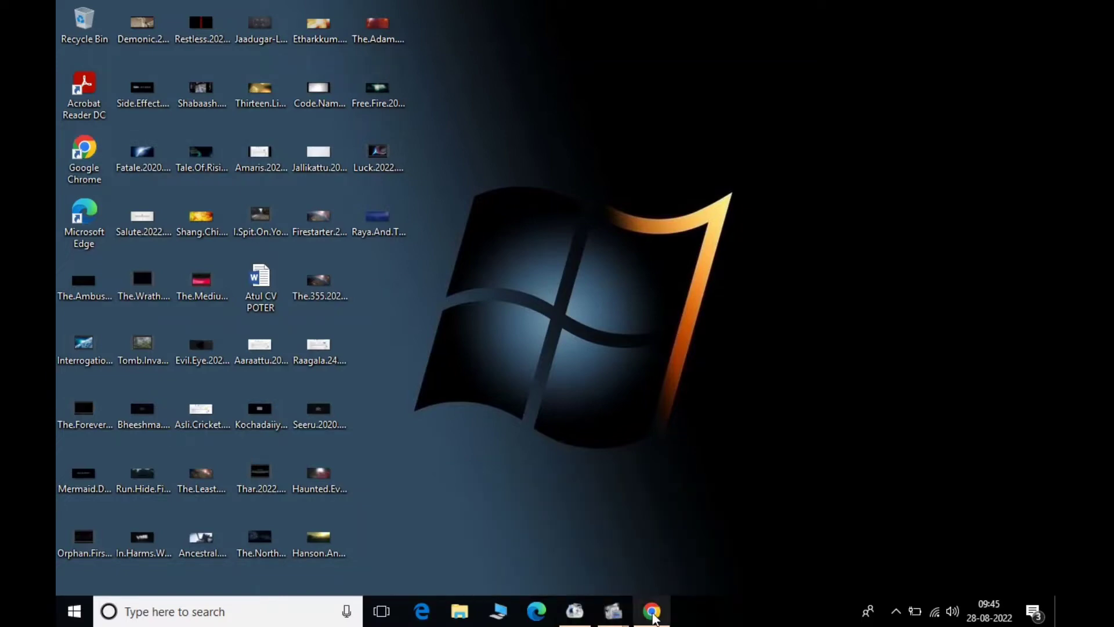
left_click(652, 612)
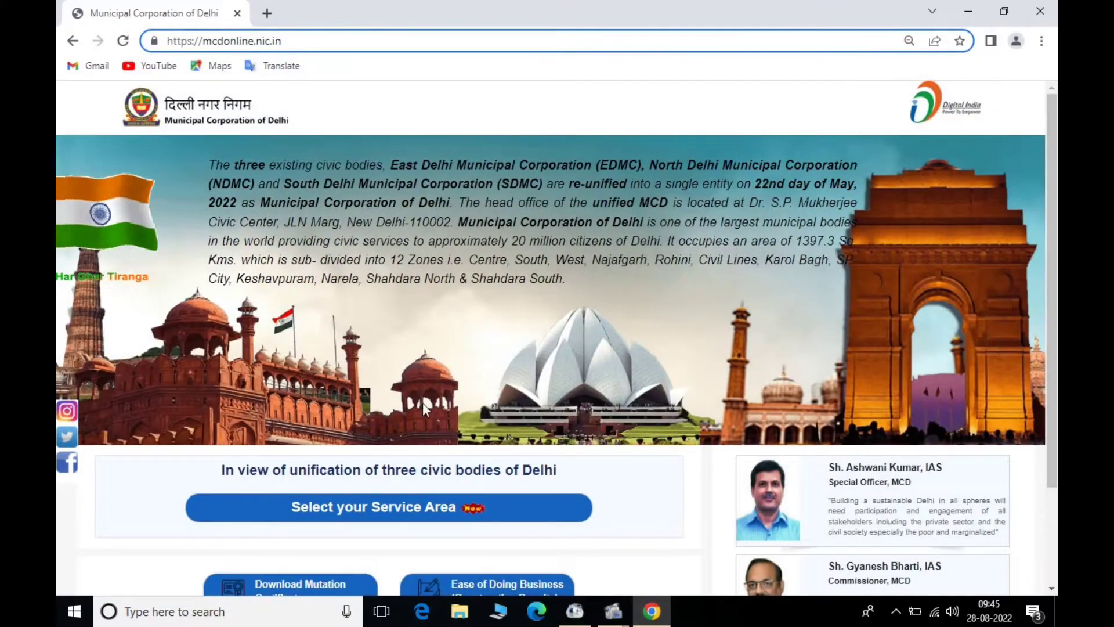
Step: Open the service area selection and search for services with the zone set to ROHINI ZONE
left_click(382, 518)
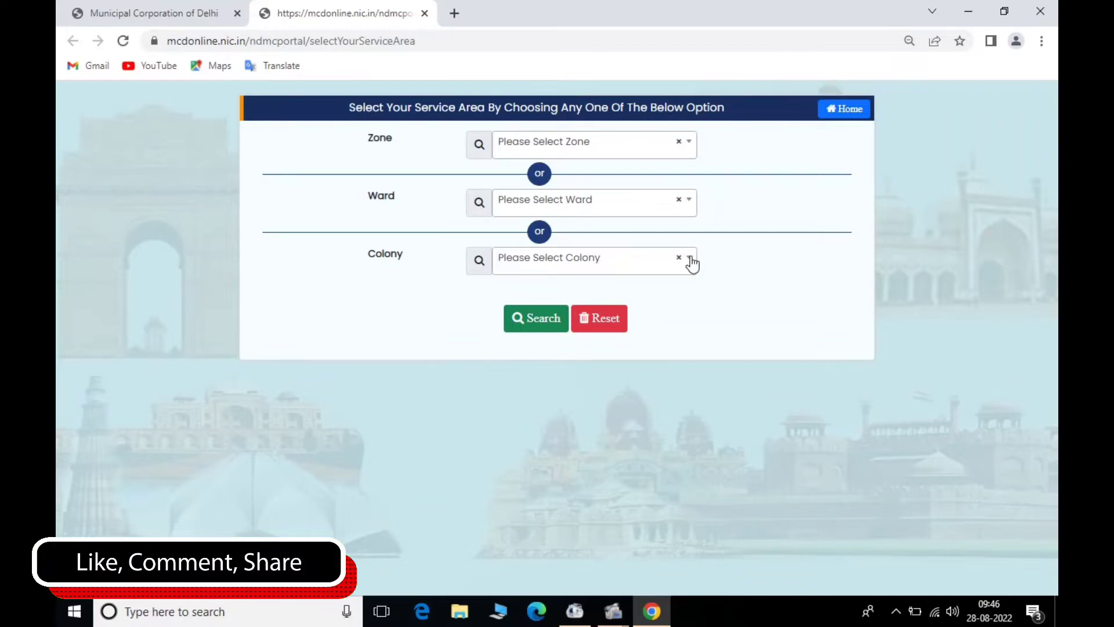
left_click(690, 145)
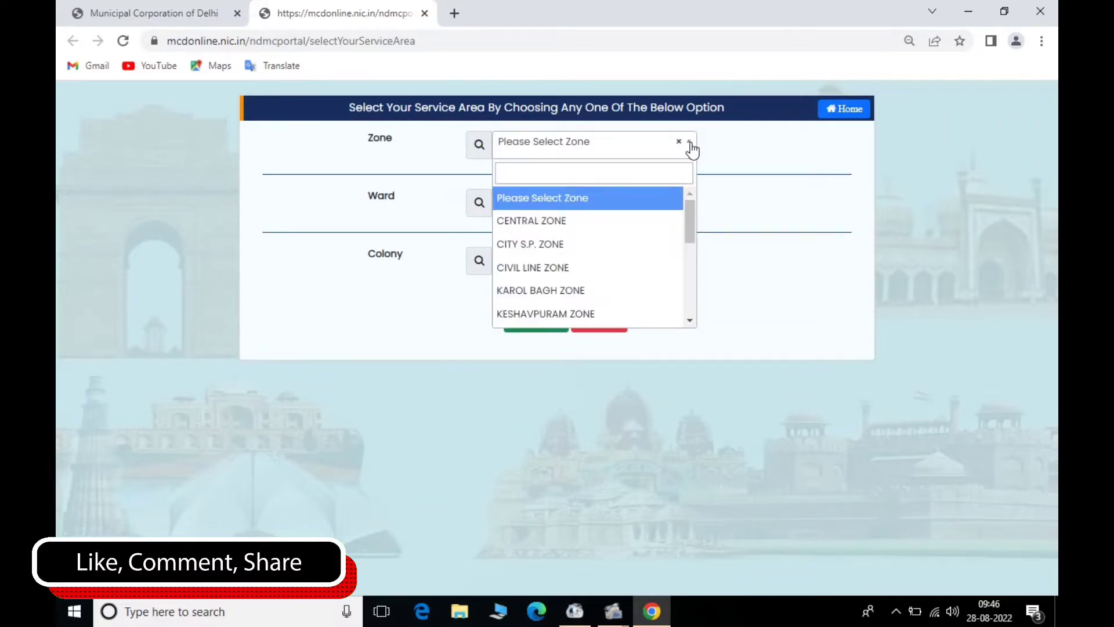
left_click_drag(690, 213, 686, 265)
left_click(611, 279)
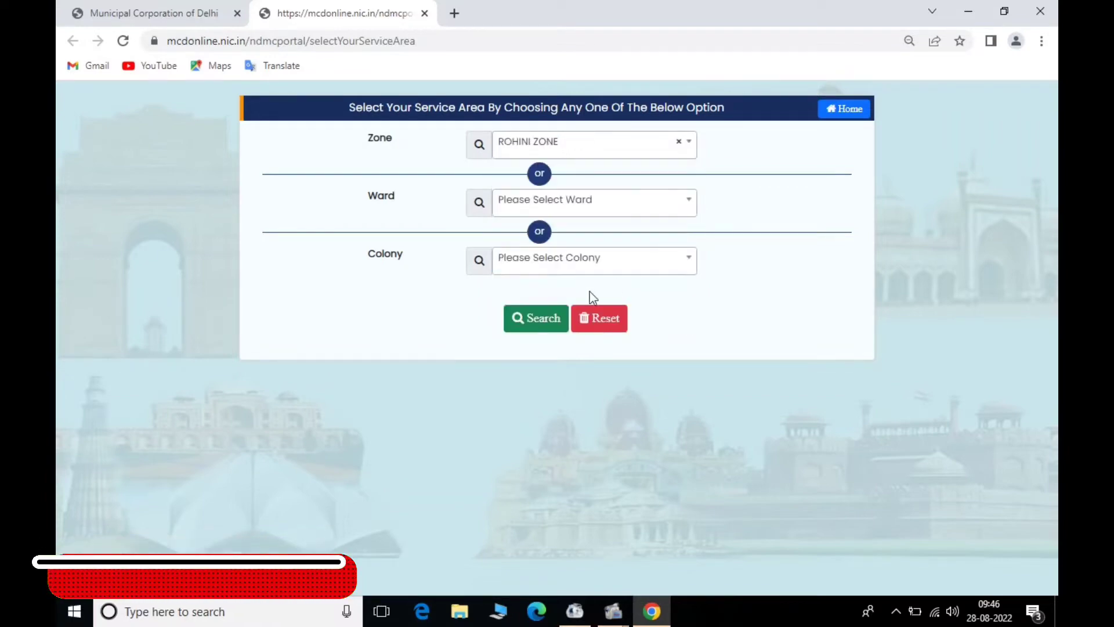
left_click(541, 321)
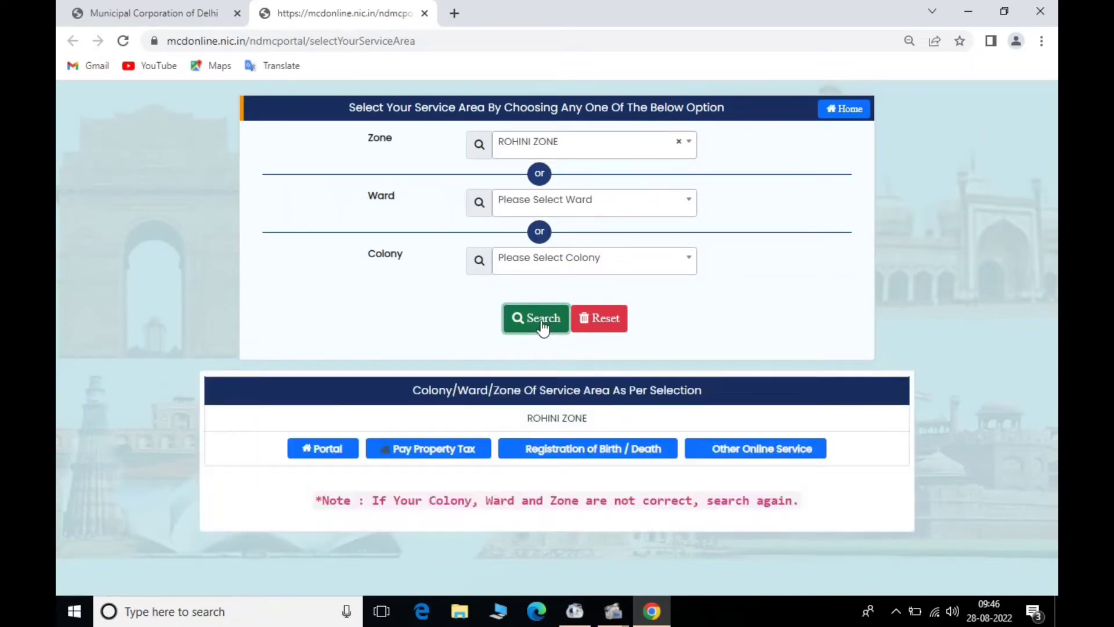
Step: Open the Registration of Birth / Death service for the zone and start the new user sign-up
left_click(558, 459)
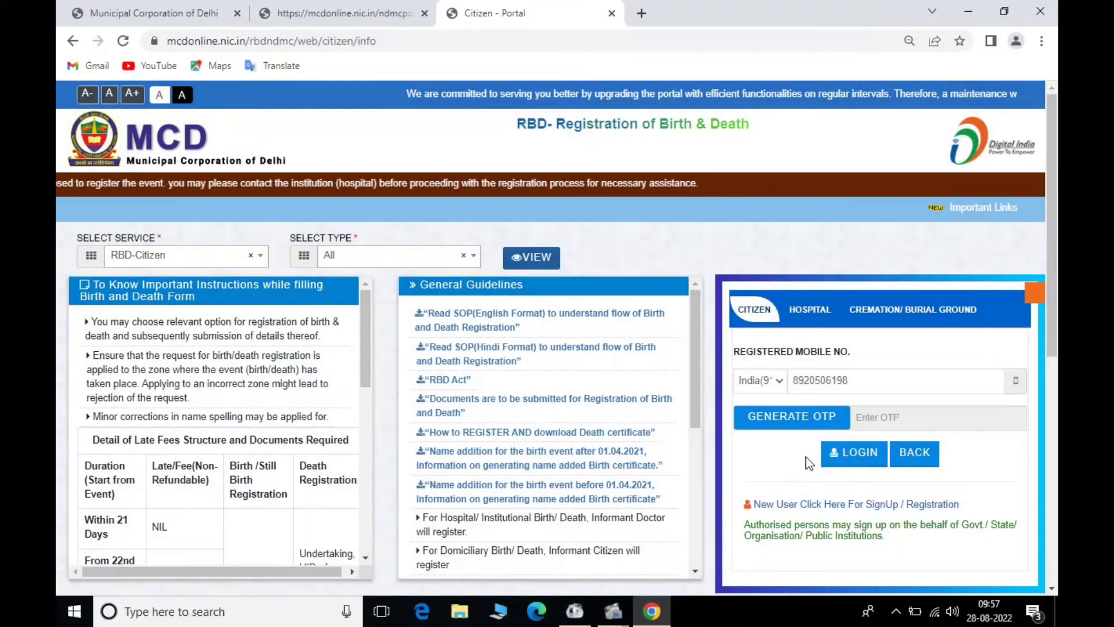
left_click(818, 508)
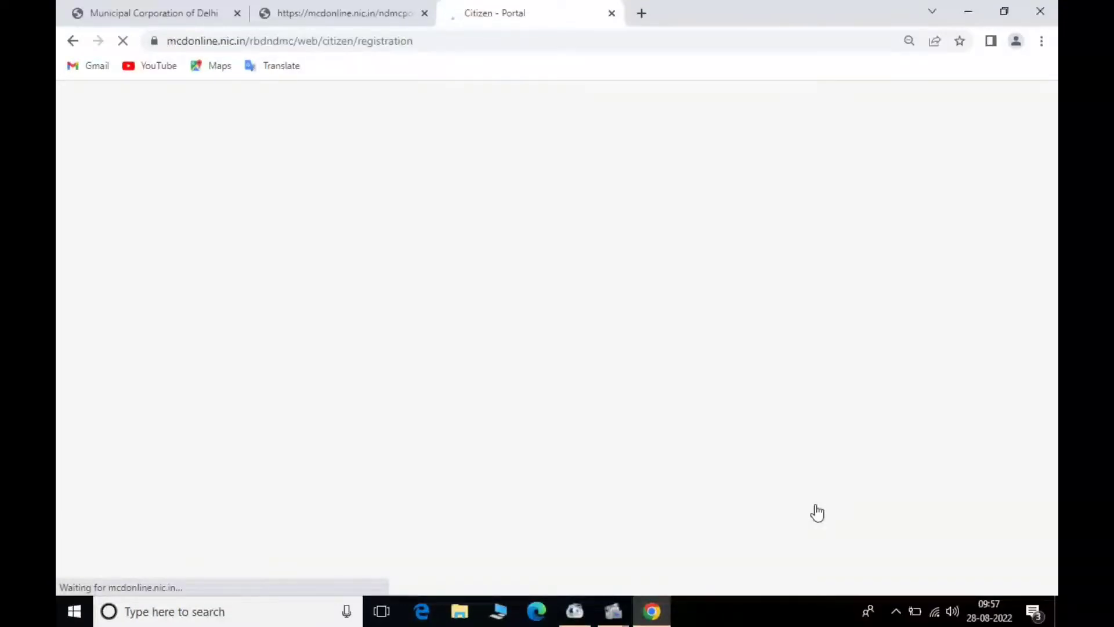
left_click(338, 16)
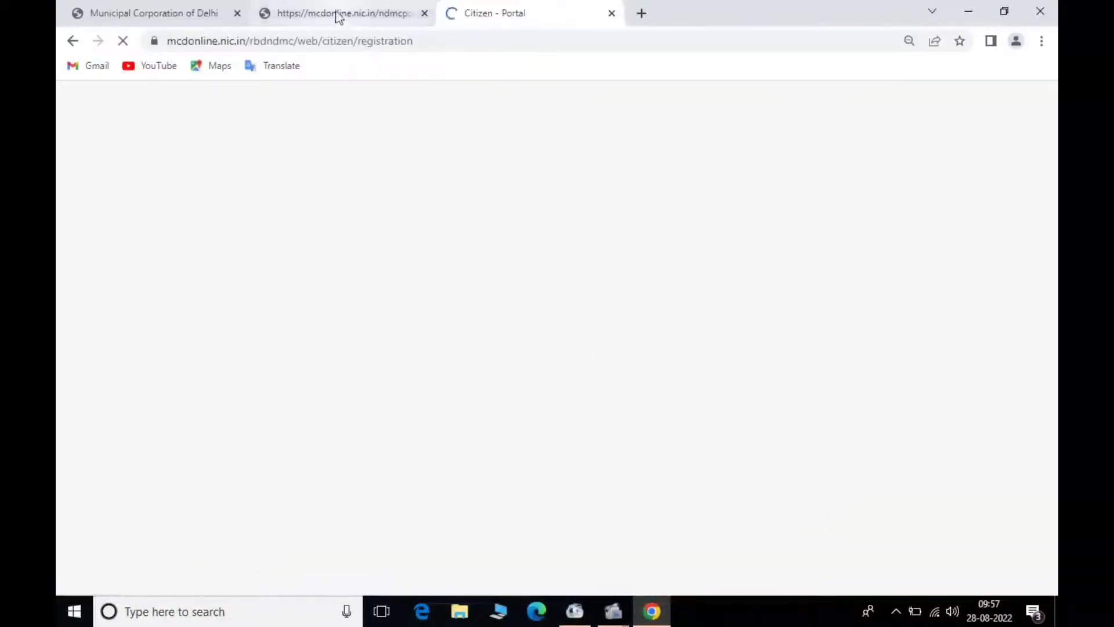
left_click(174, 6)
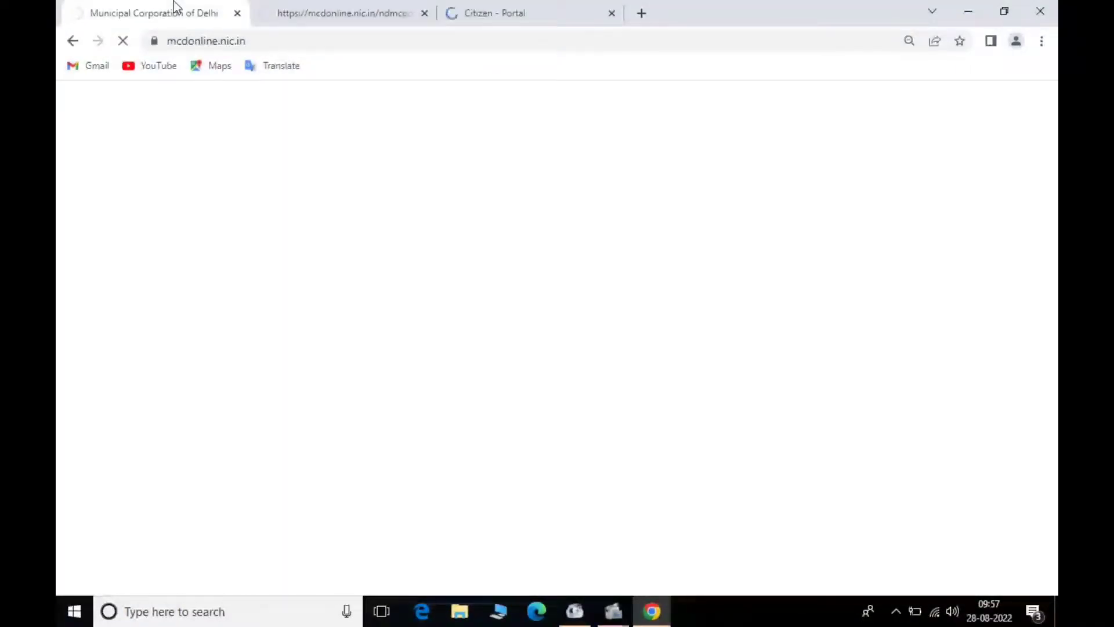
left_click(331, 16)
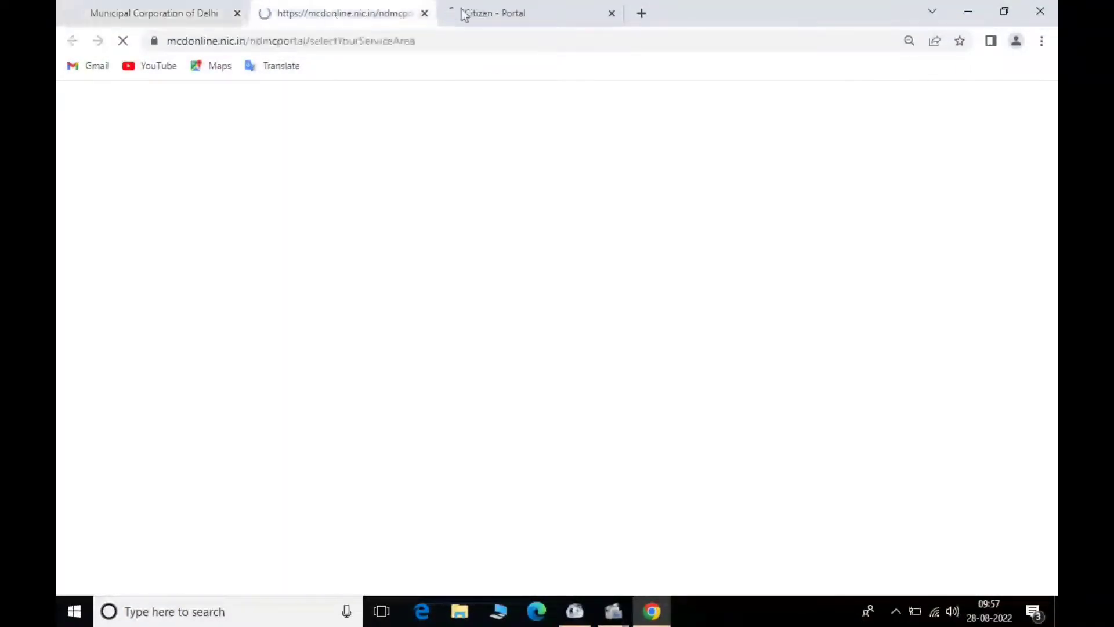
left_click(506, 18)
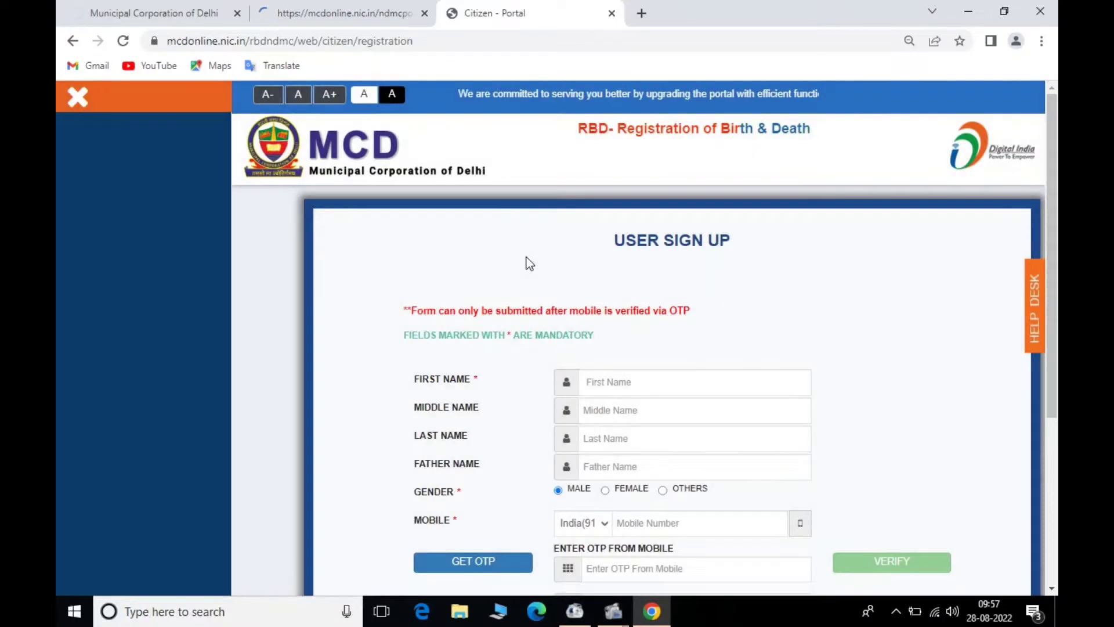
Step: Enter the applicant's first name and father's name in the sign-up form, leaving the middle and last names blank
scroll(920, 255, "down", 2)
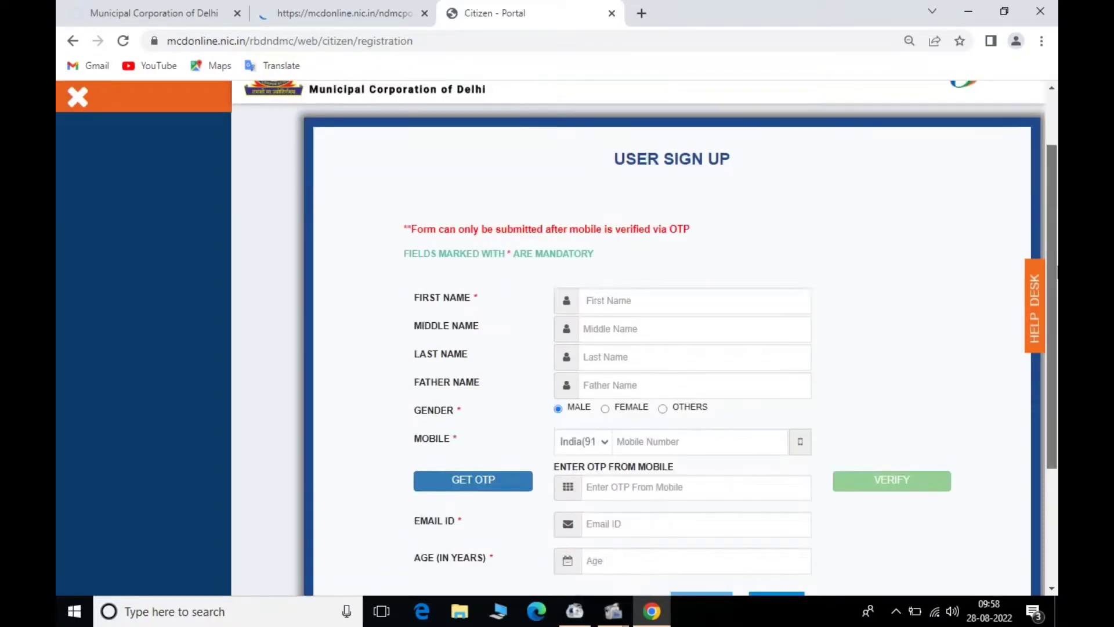
scroll(1057, 269, "down", 1)
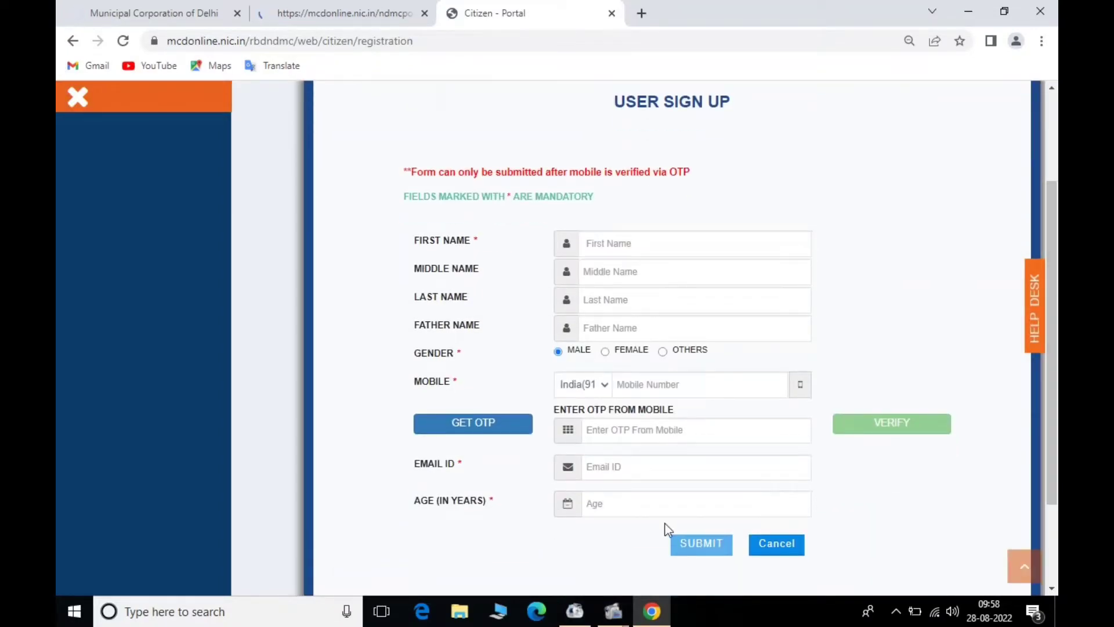
left_click(636, 246)
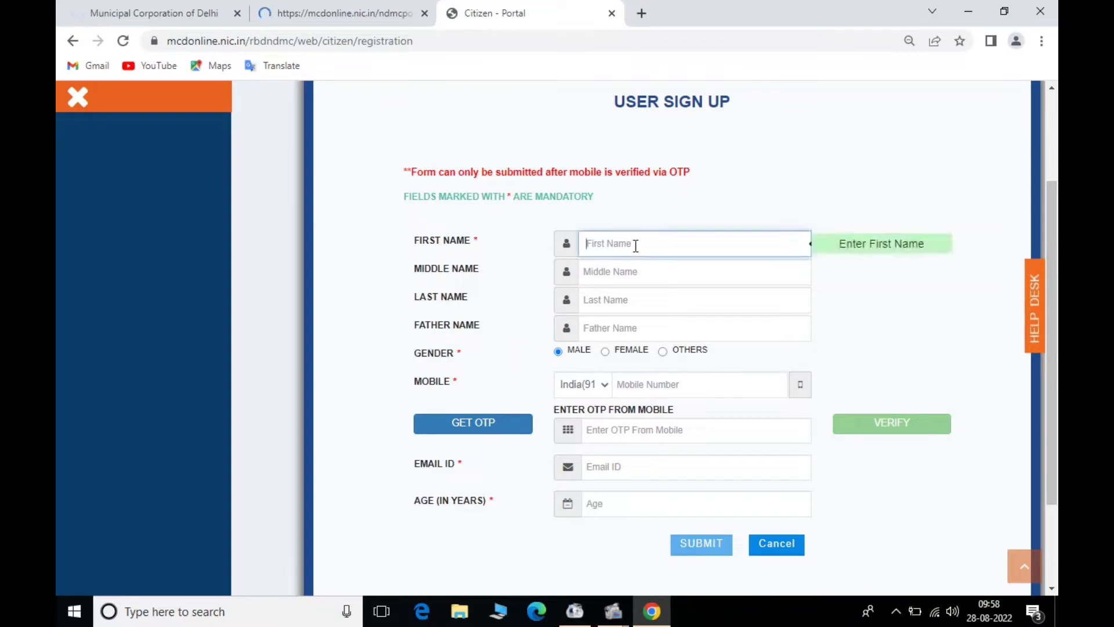
type("RATAN")
key("Tab")
key("Tab")
key("Tab")
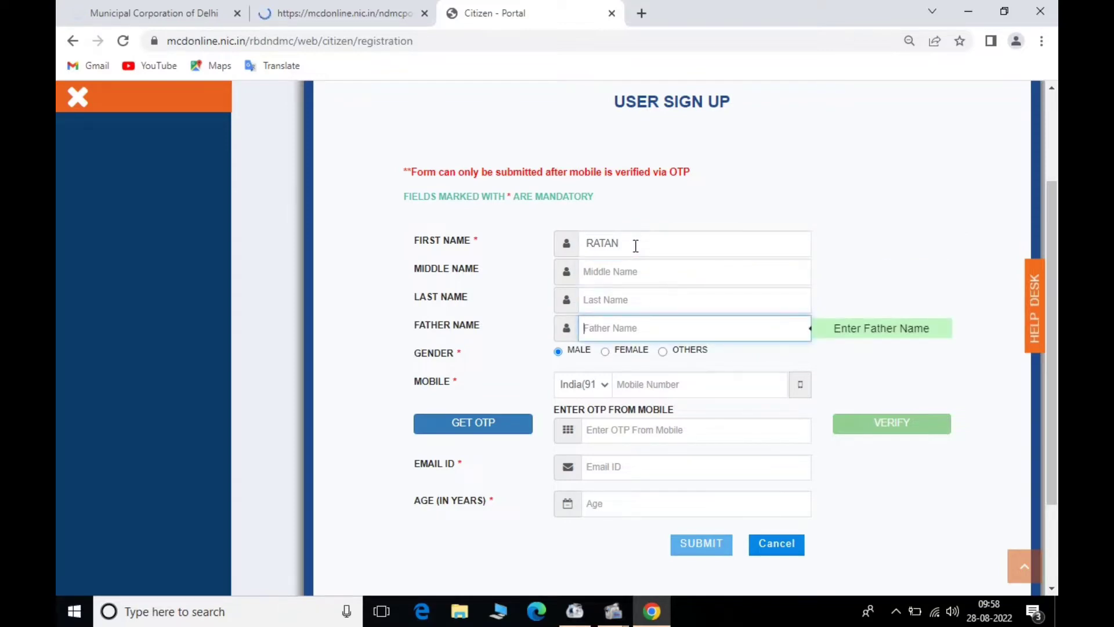
key("Tab")
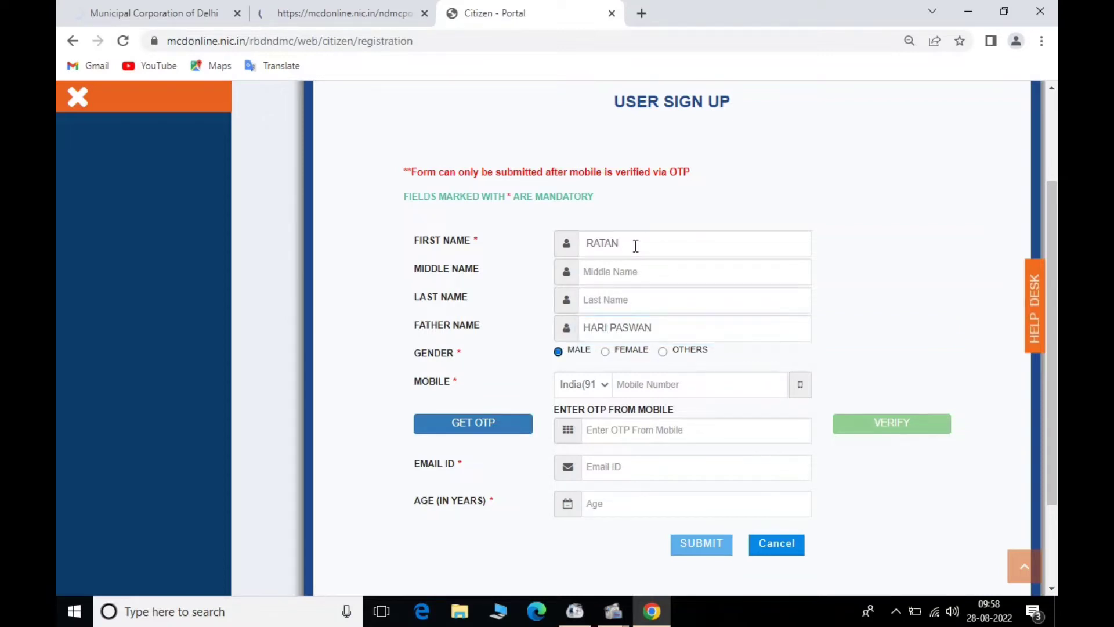
Step: Enter the applicant's mobile number, request an OTP for it, and dismiss the resulting message
left_click(641, 385)
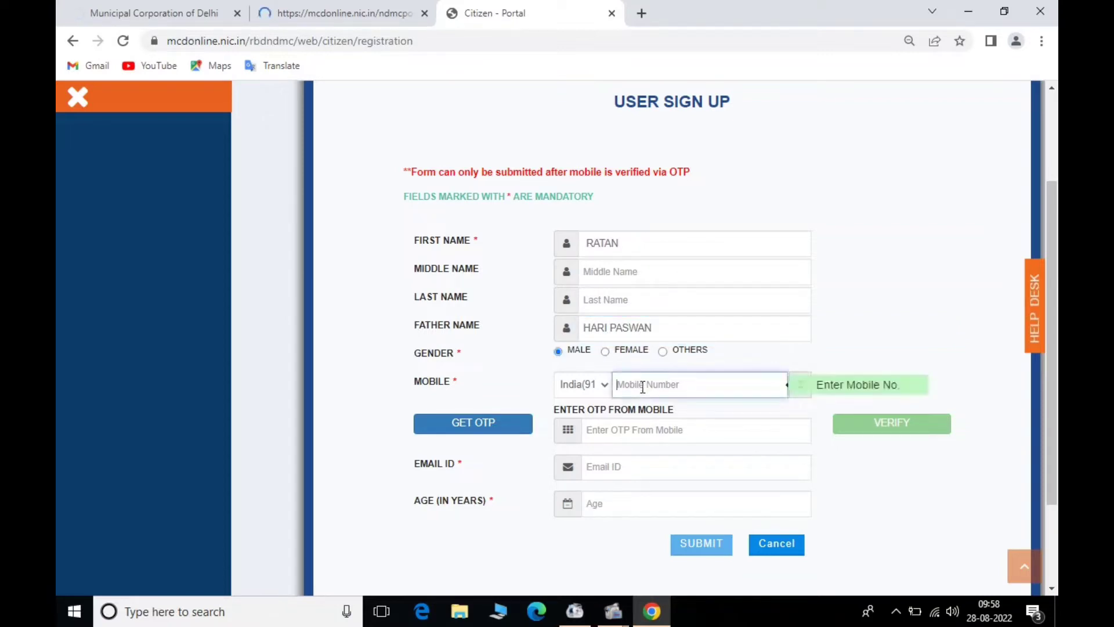
left_click(493, 430)
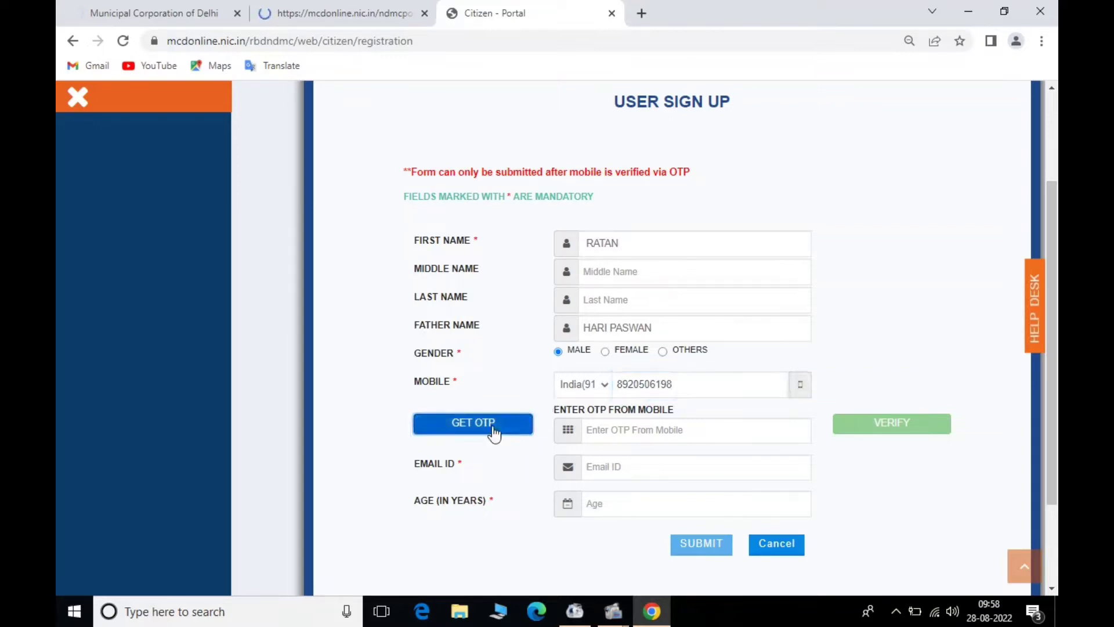
left_click(608, 471)
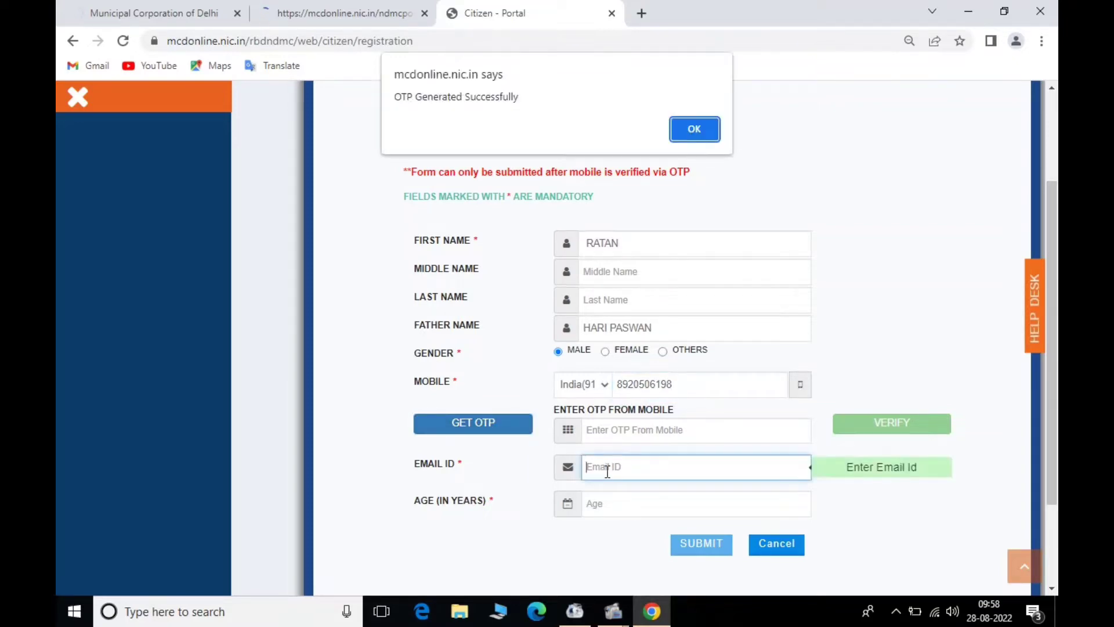
left_click(708, 134)
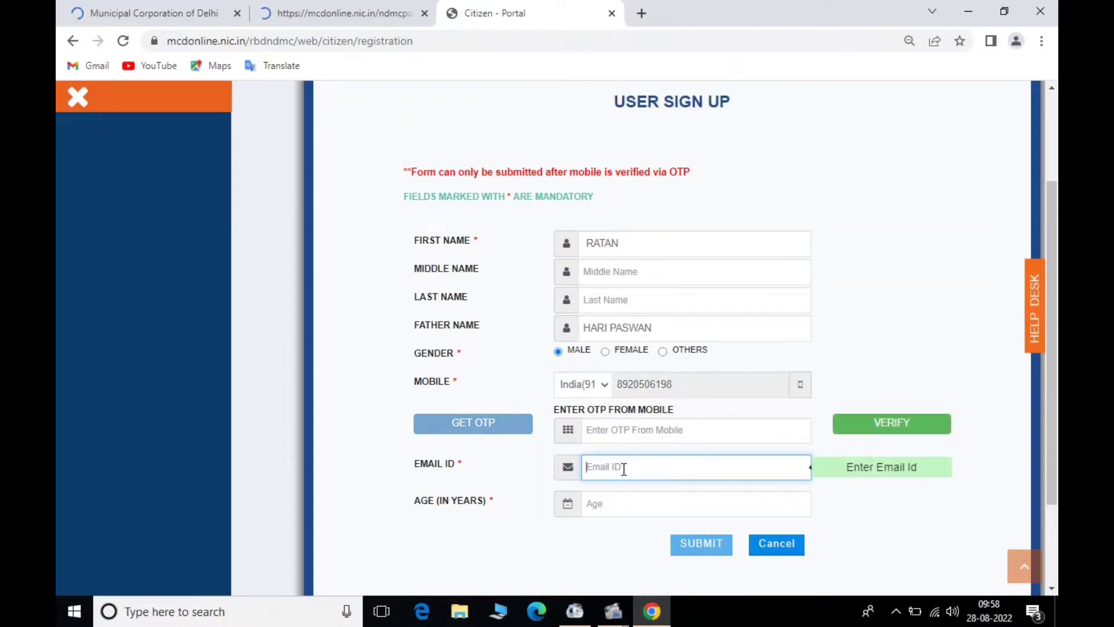
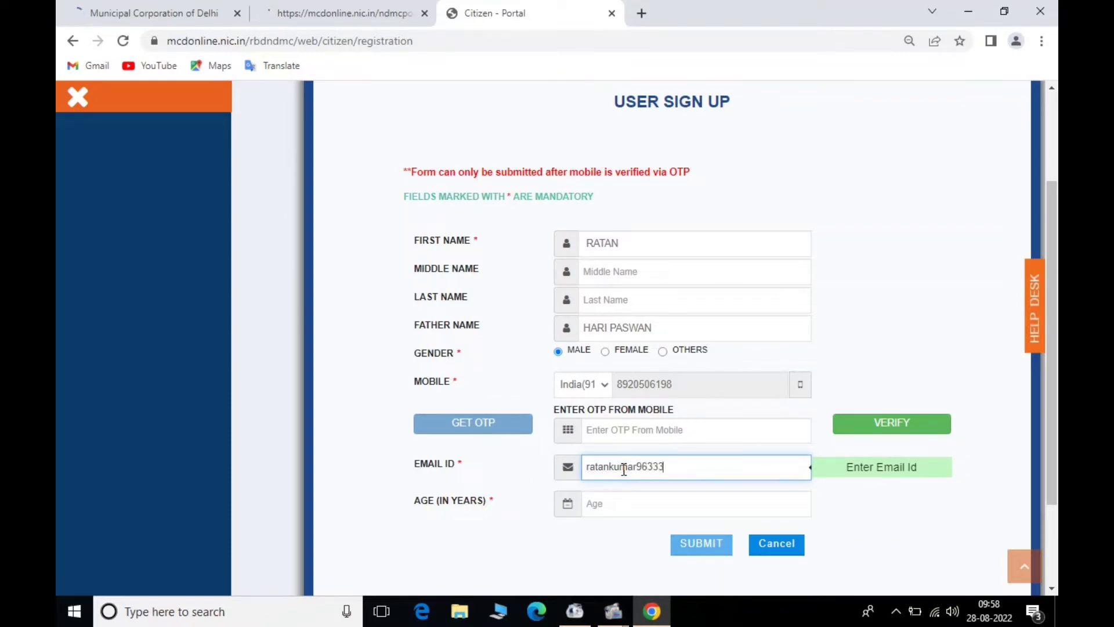
Step: Fill in the applicant's e-mail address and set the age to 29 years
left_click(616, 503)
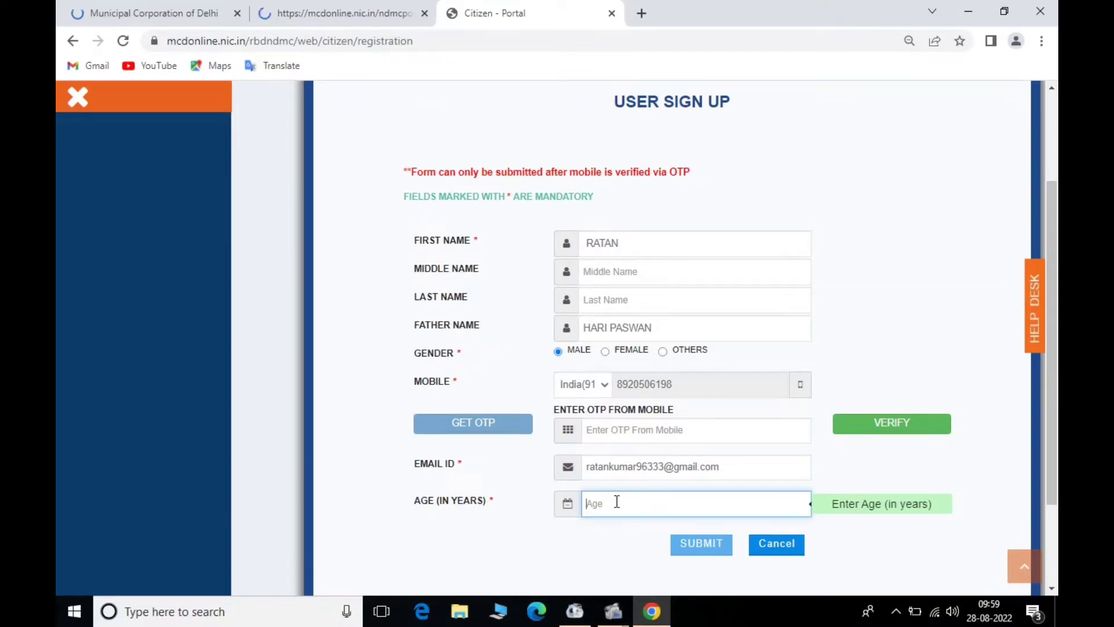
type("29")
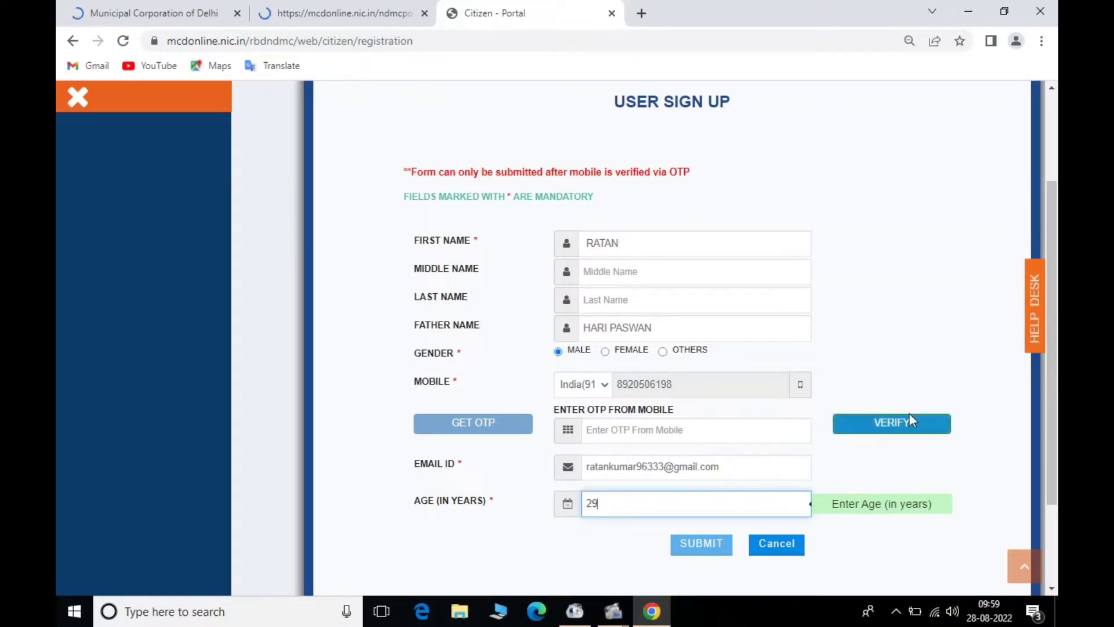
Step: Verify the mobile number with the OTP received on the phone and submit the sign-up form
left_click(774, 435)
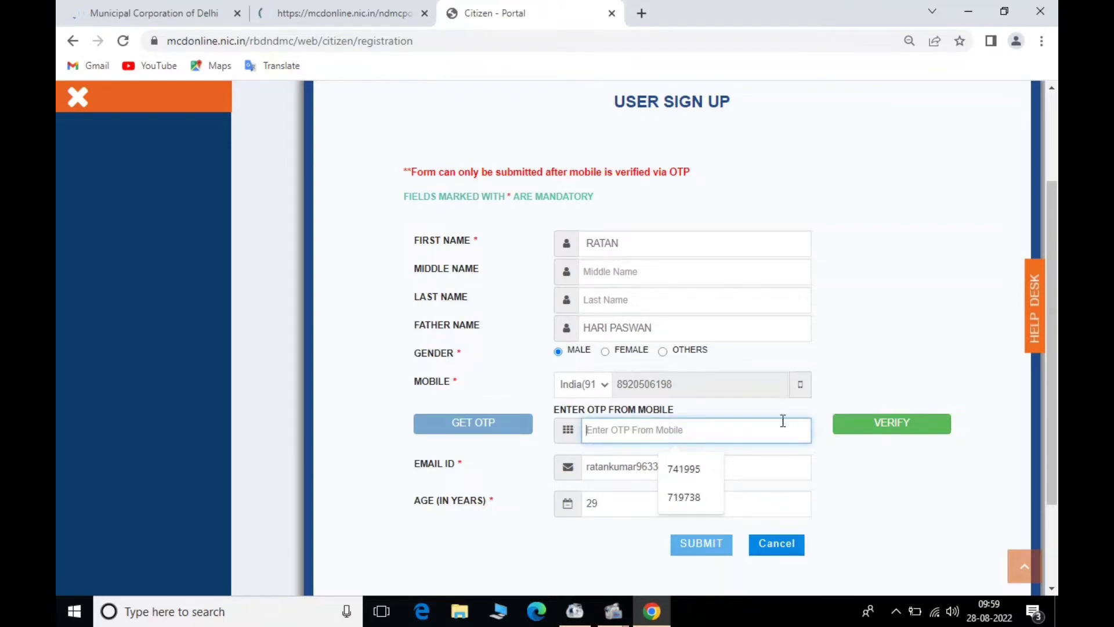
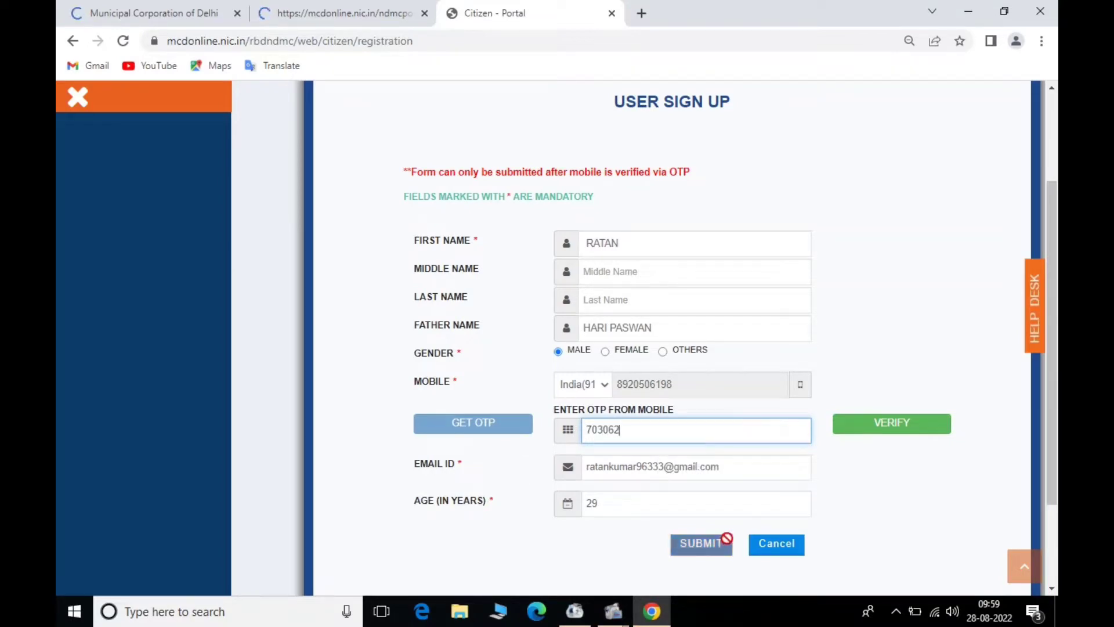
left_click(875, 423)
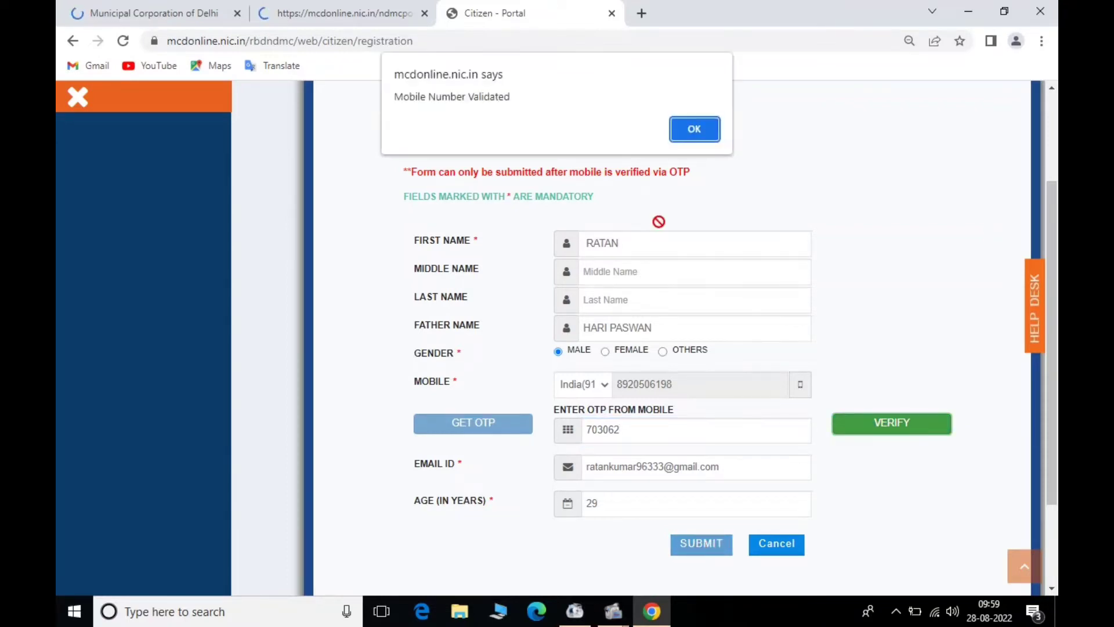
left_click(685, 128)
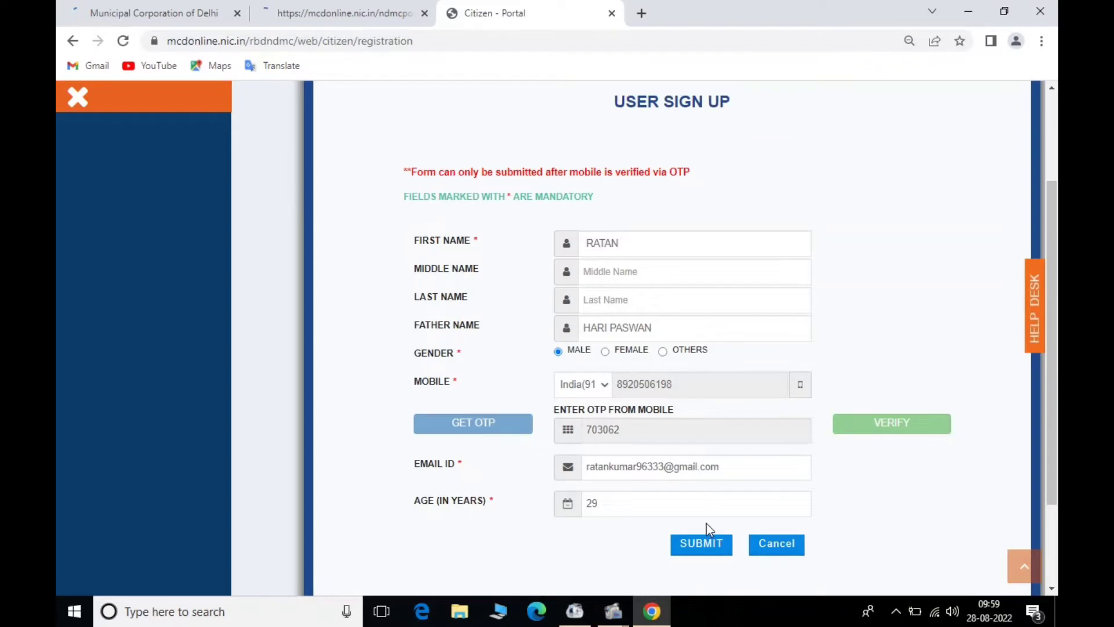
left_click(707, 547)
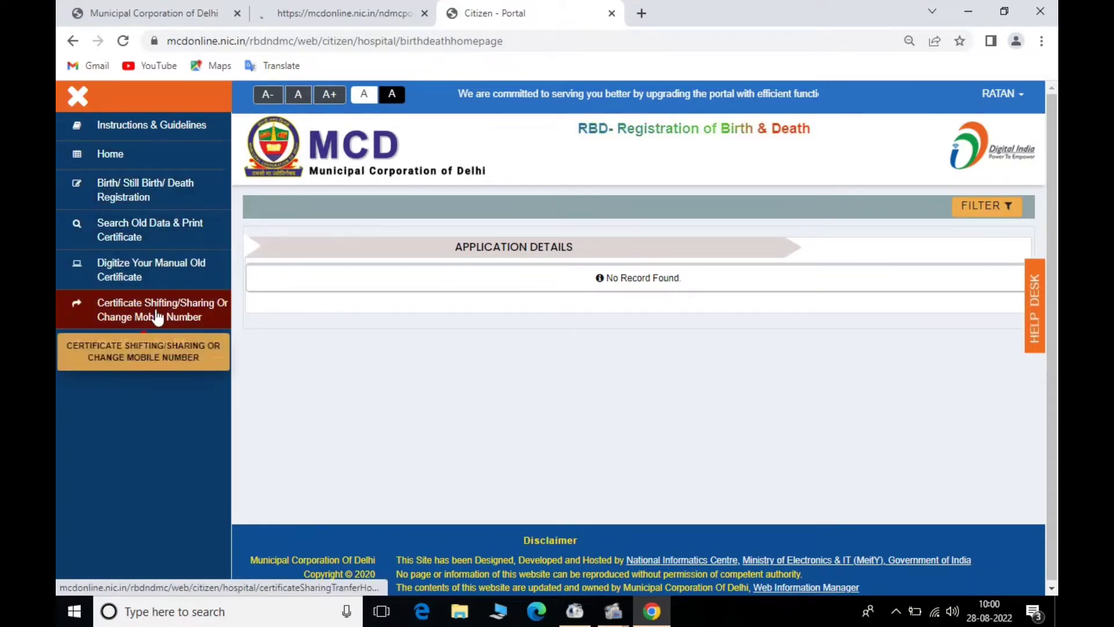
Step: Start a Birth Registration request from the registration page and close the service area browser tab
left_click(146, 182)
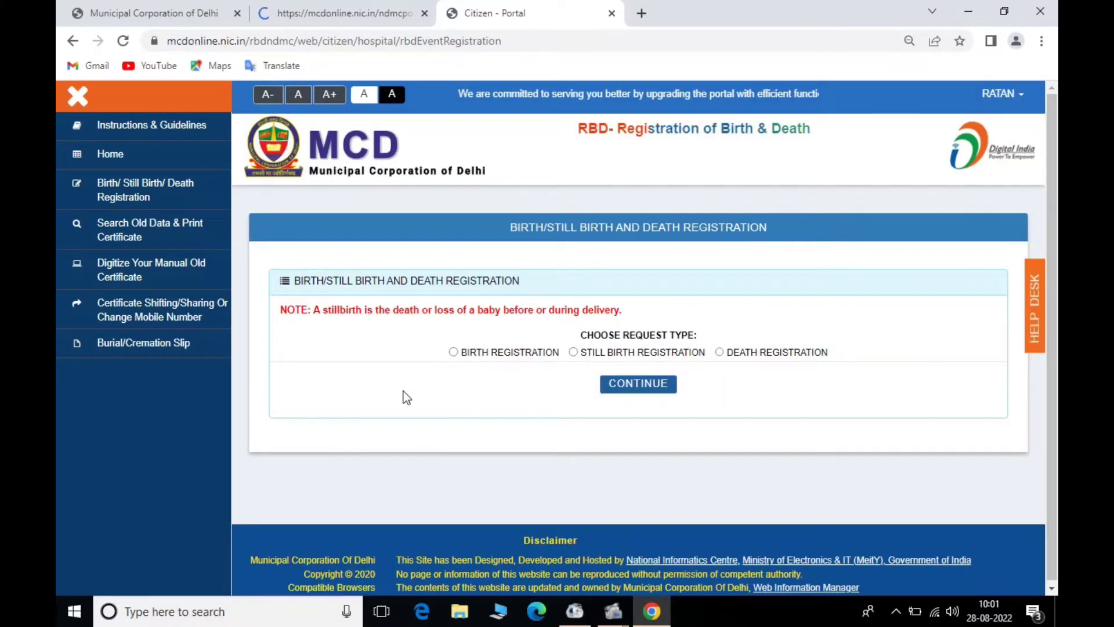
left_click(454, 353)
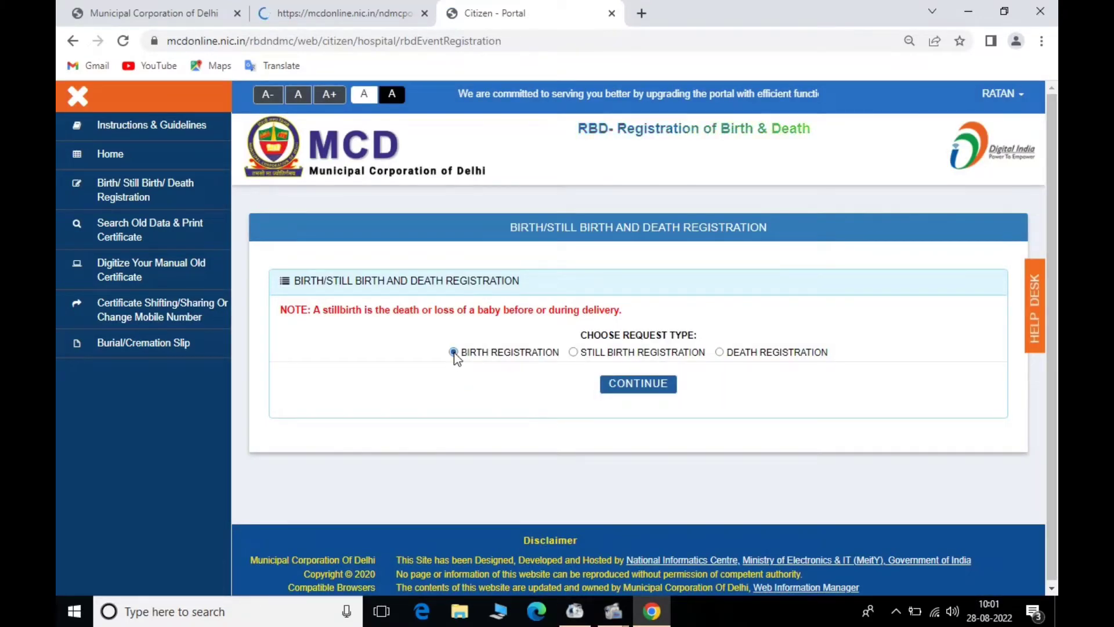
left_click(650, 392)
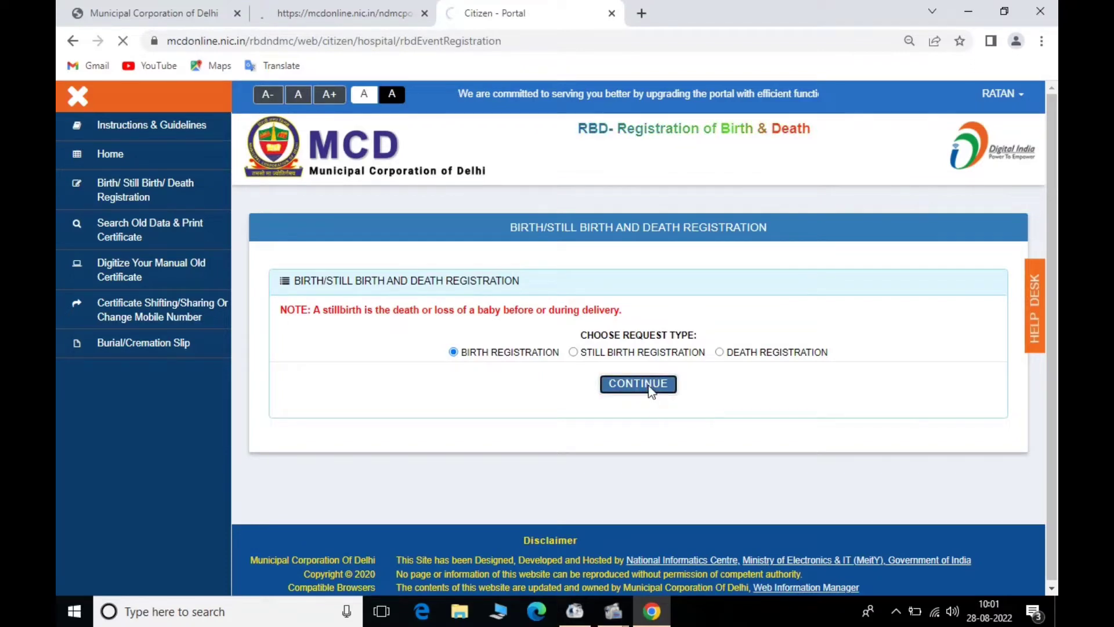
left_click(425, 13)
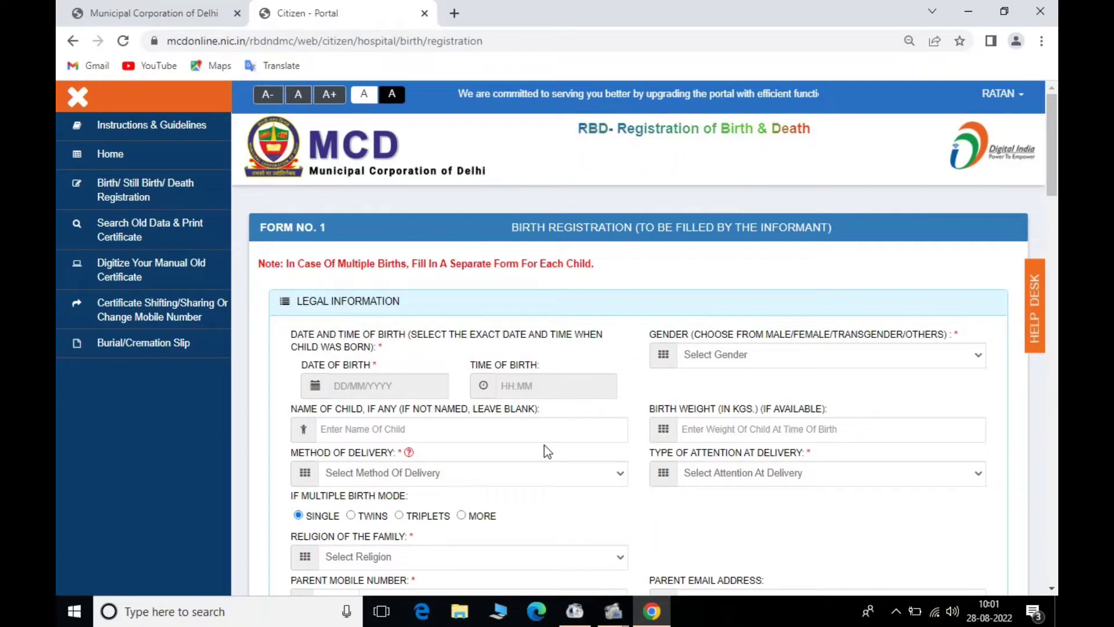
left_click_drag(1056, 120, 1056, 145)
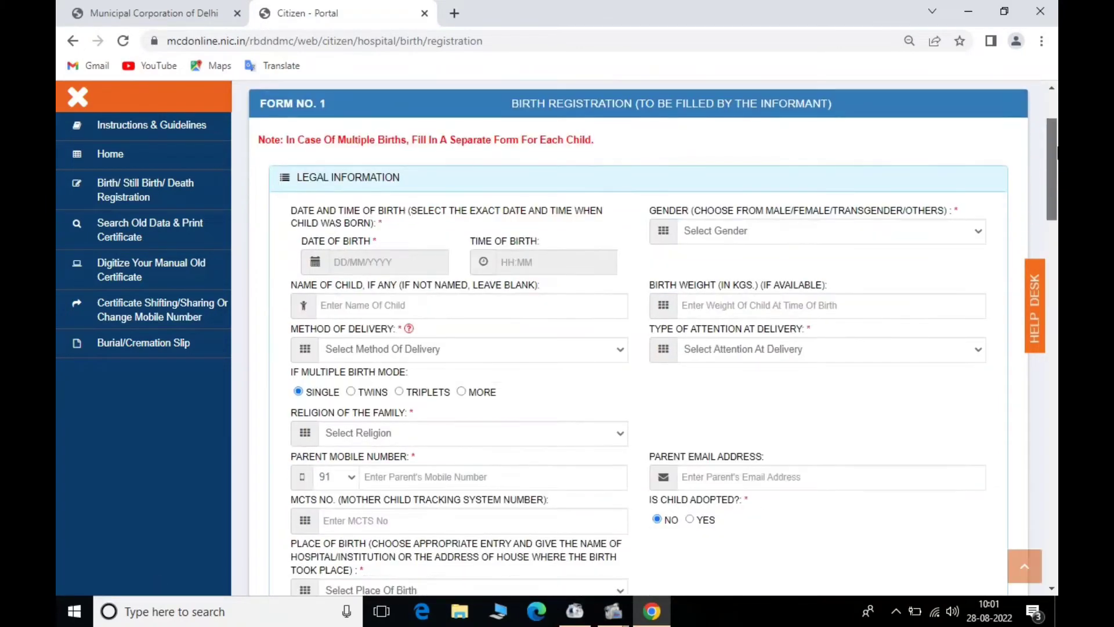
Step: Choose the child's date of birth in the calendar and accept the confirmation message
left_click(378, 263)
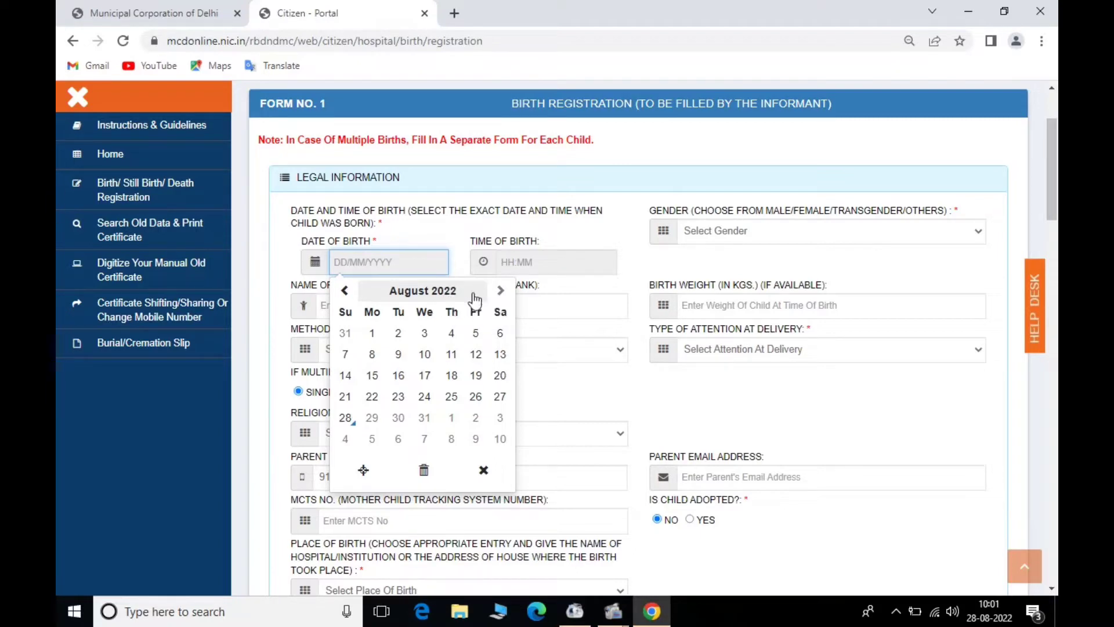
left_click(452, 293)
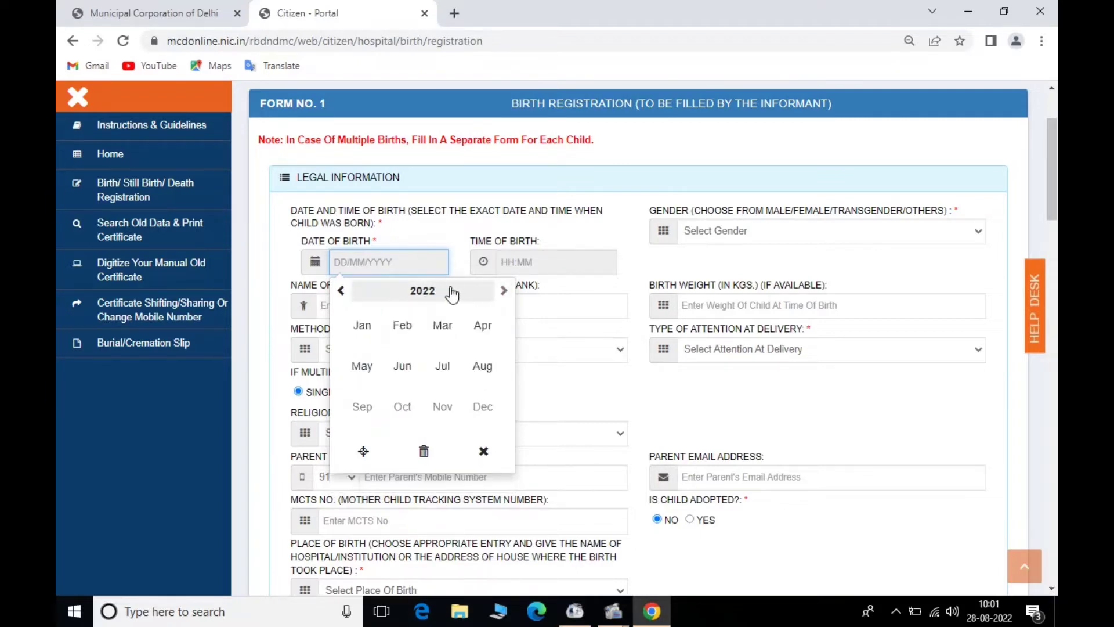
left_click(341, 291)
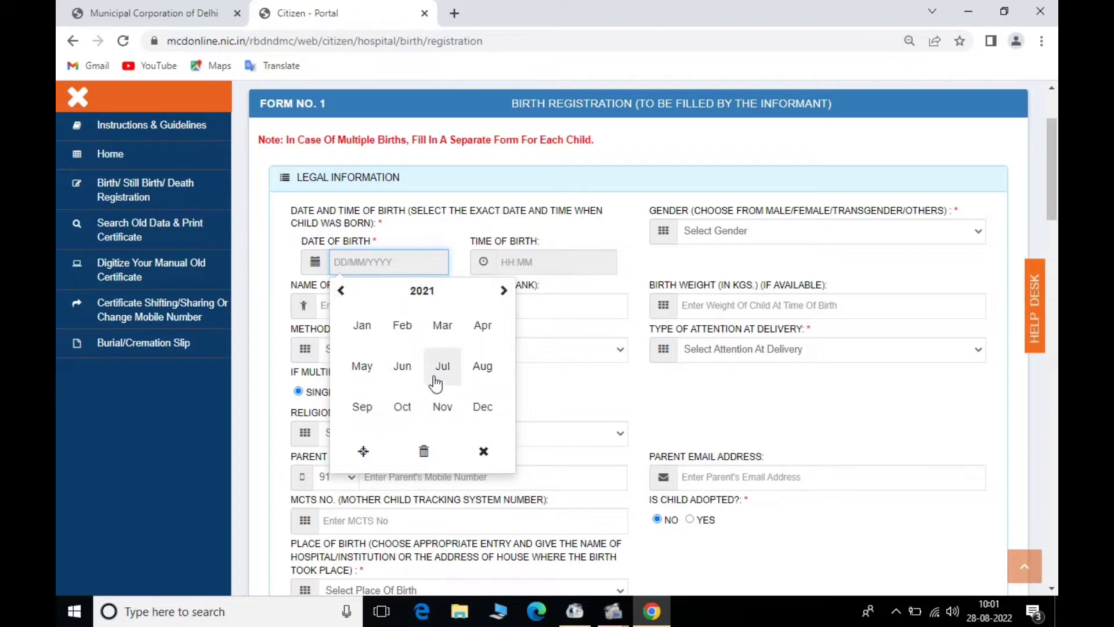
left_click(362, 407)
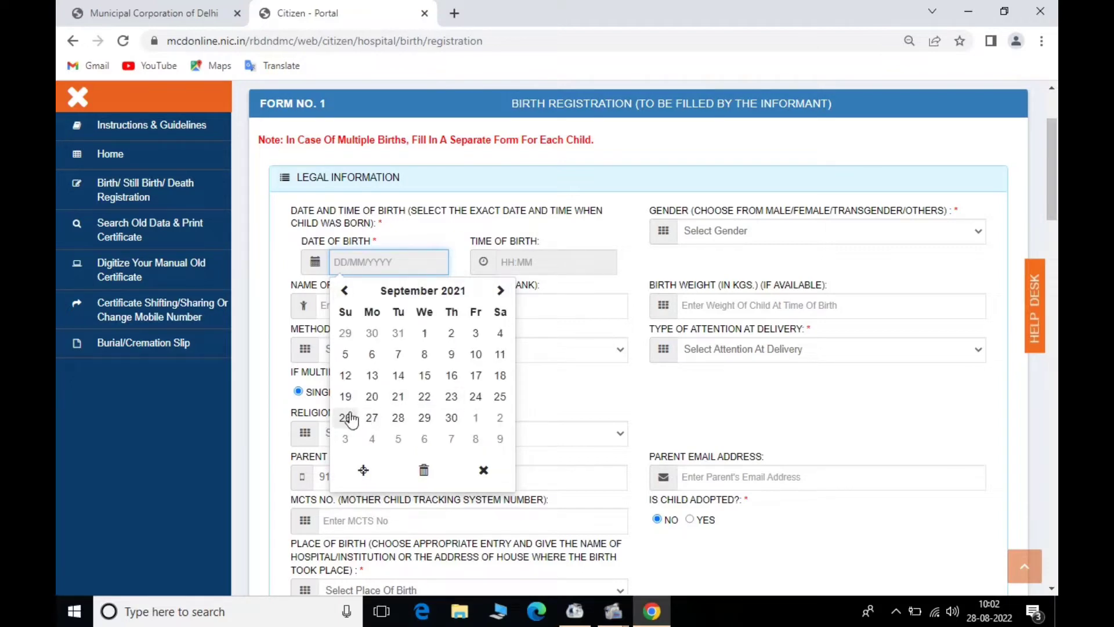
left_click(346, 417)
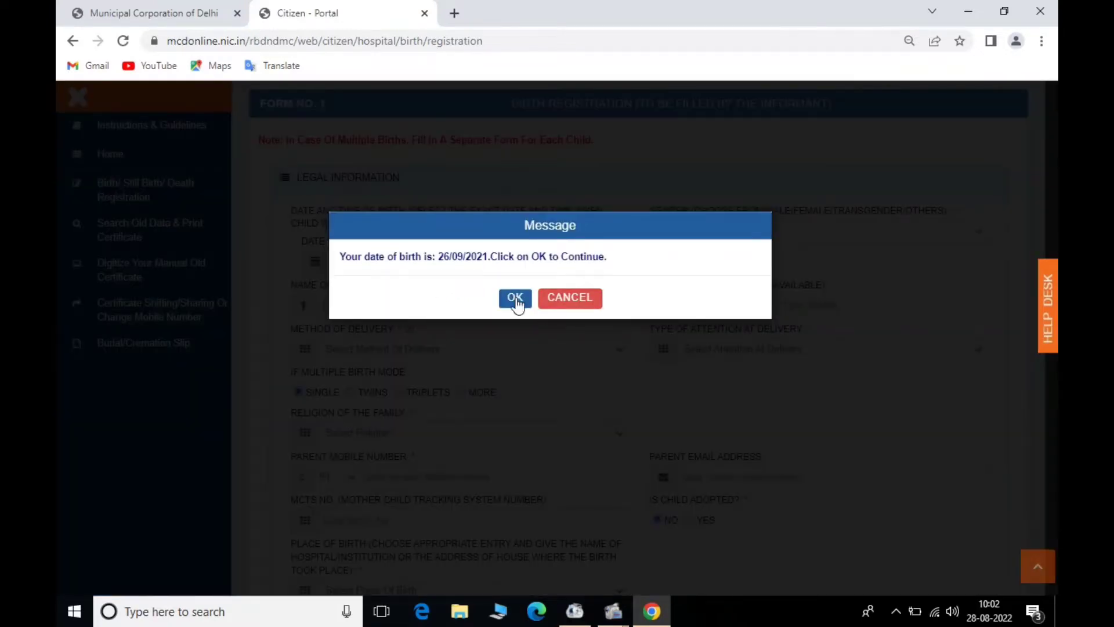
left_click(515, 298)
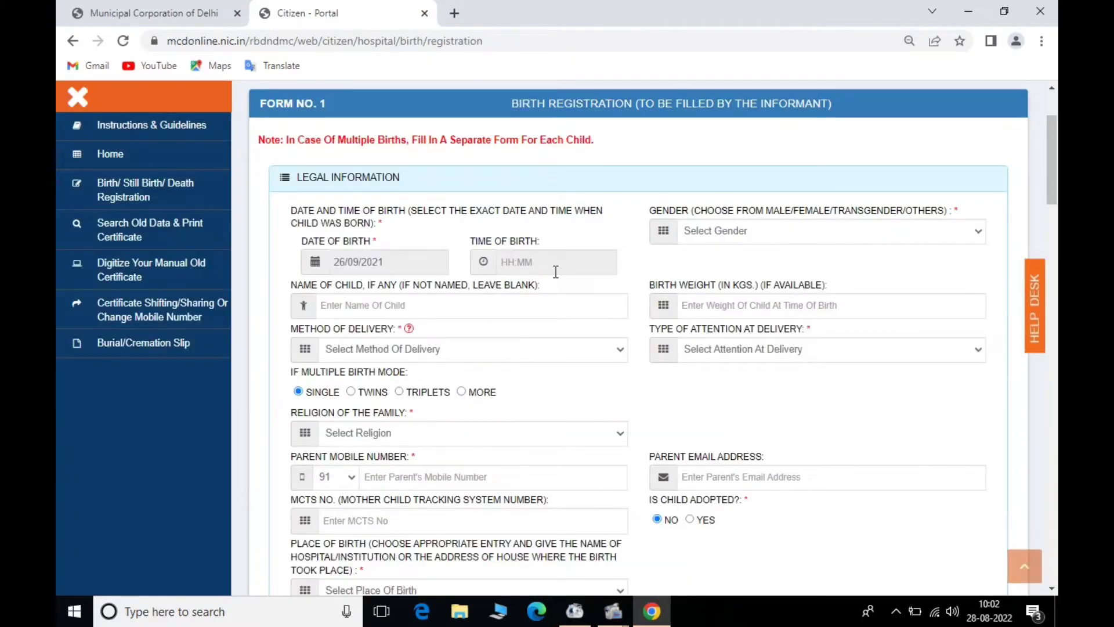
Step: Set the child's time of birth to 04:30 AM
left_click(510, 265)
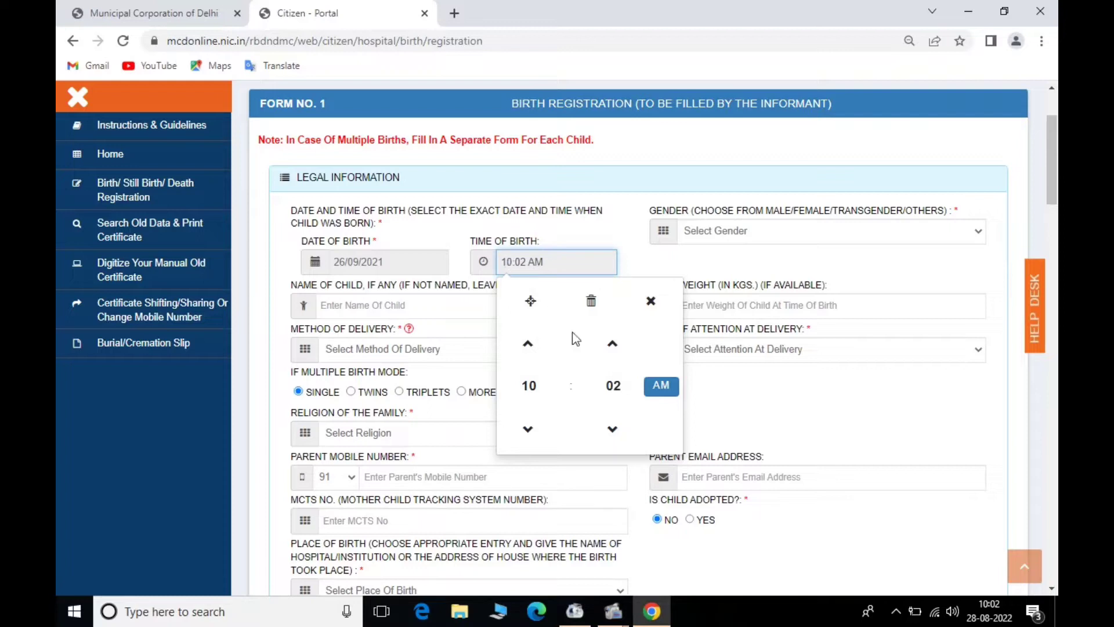
left_click(528, 429)
left_click(528, 429)
left_click(528, 430)
left_click(527, 429)
left_click(528, 429)
left_click(528, 429)
left_click(528, 430)
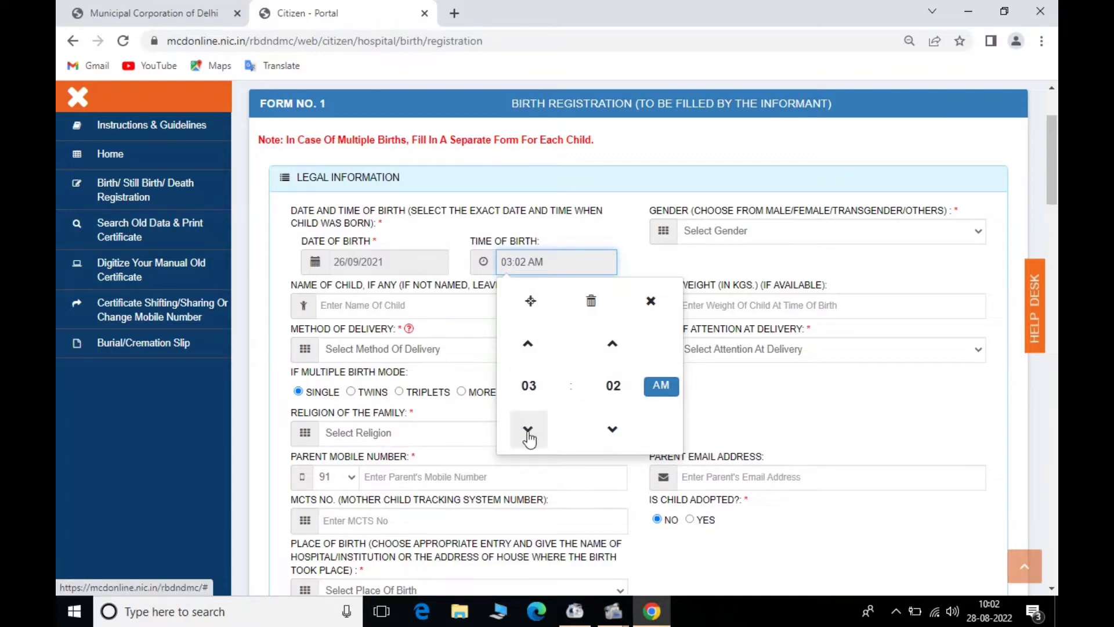
left_click(528, 343)
left_click(613, 344)
triple_click(613, 345)
double_click(614, 344)
double_click(613, 345)
double_click(614, 345)
double_click(613, 344)
triple_click(613, 345)
triple_click(614, 345)
double_click(613, 344)
double_click(613, 345)
double_click(613, 345)
left_click(613, 345)
double_click(613, 344)
left_click(614, 345)
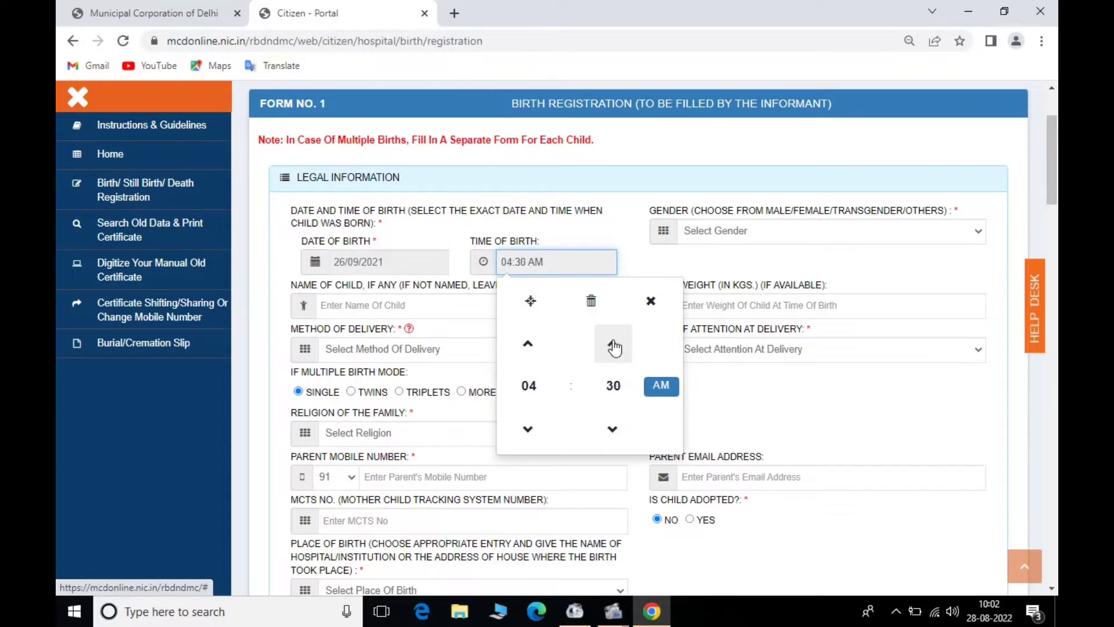
left_click(663, 388)
left_click(663, 387)
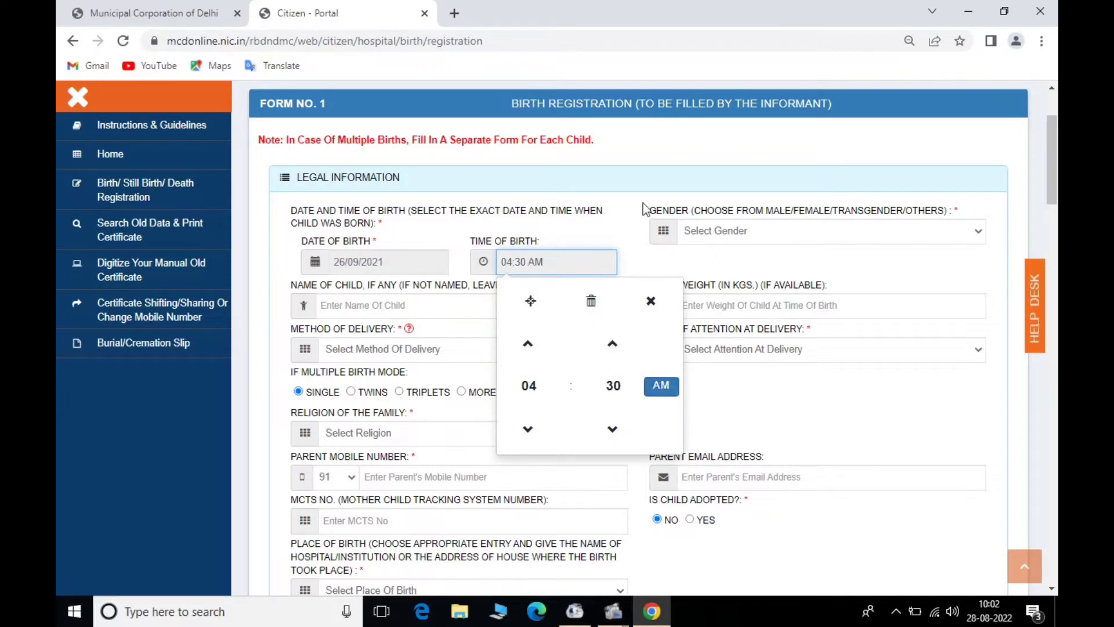
left_click(618, 224)
Step: Set the child's gender to FEMALE and fill in the name of the child
left_click(696, 232)
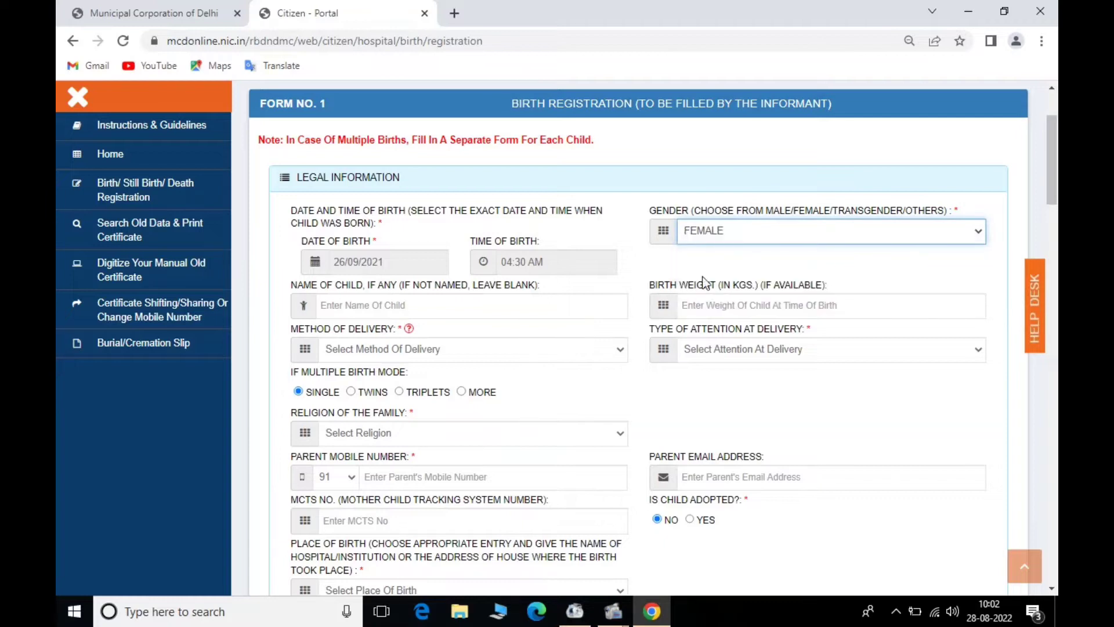
left_click(484, 307)
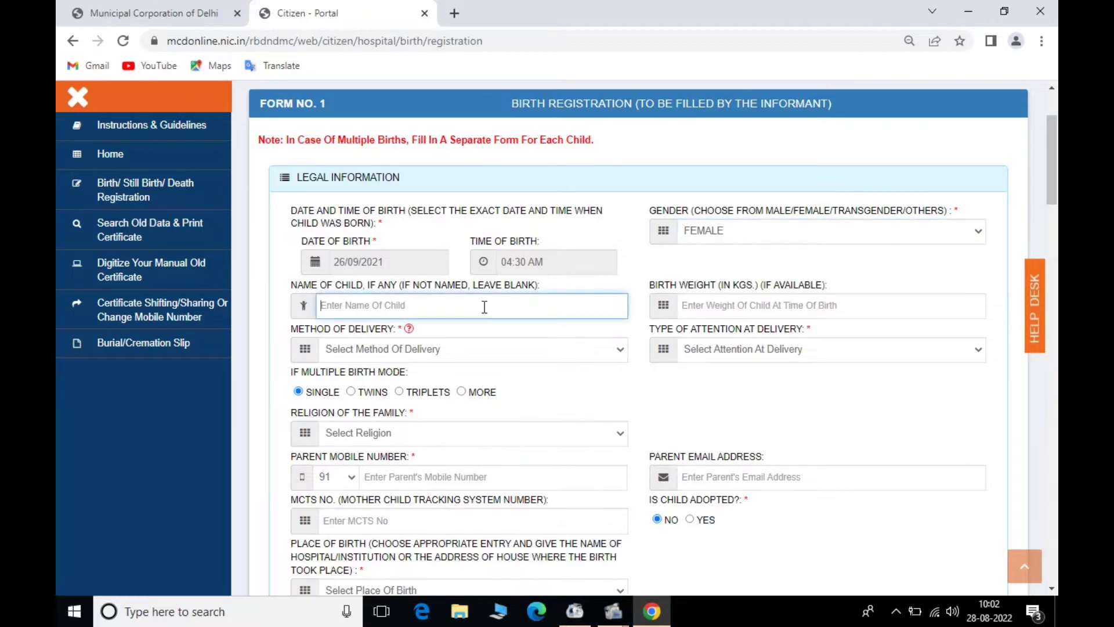
type("RASHI")
key("Tab")
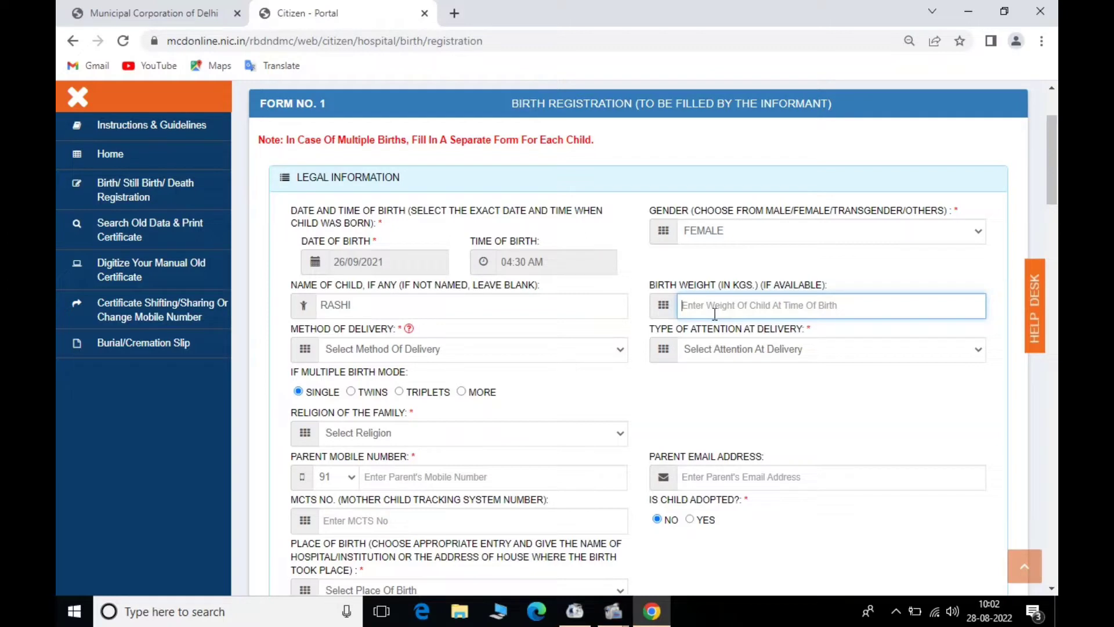
Step: Enter a birth weight of 2.8 kg and choose NATURAL as the method of delivery
type("2.")
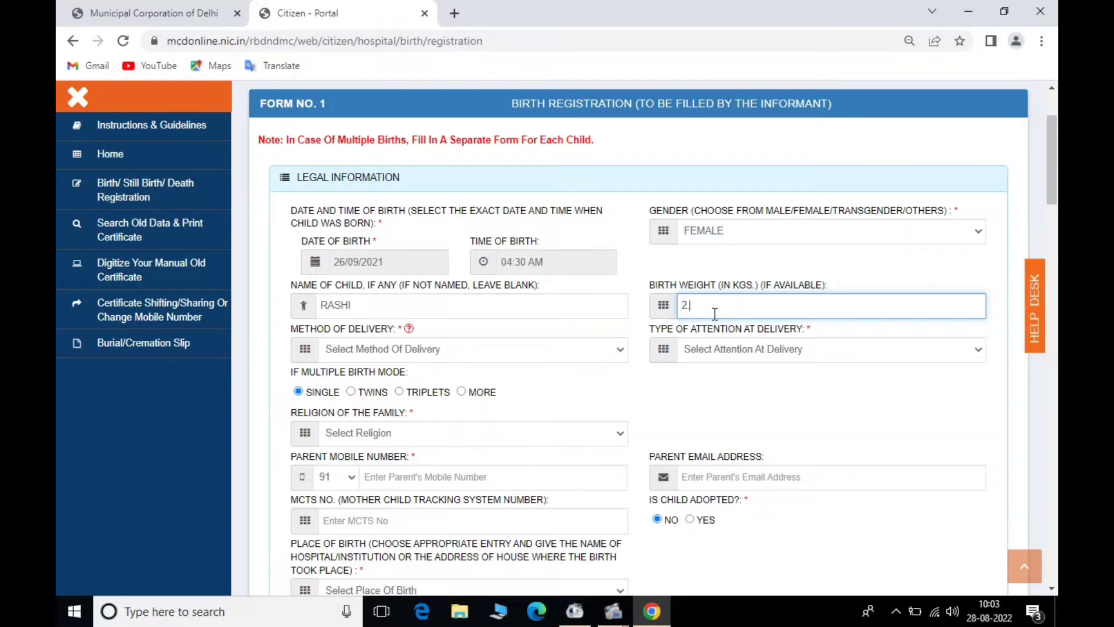
type("8")
key("Tab")
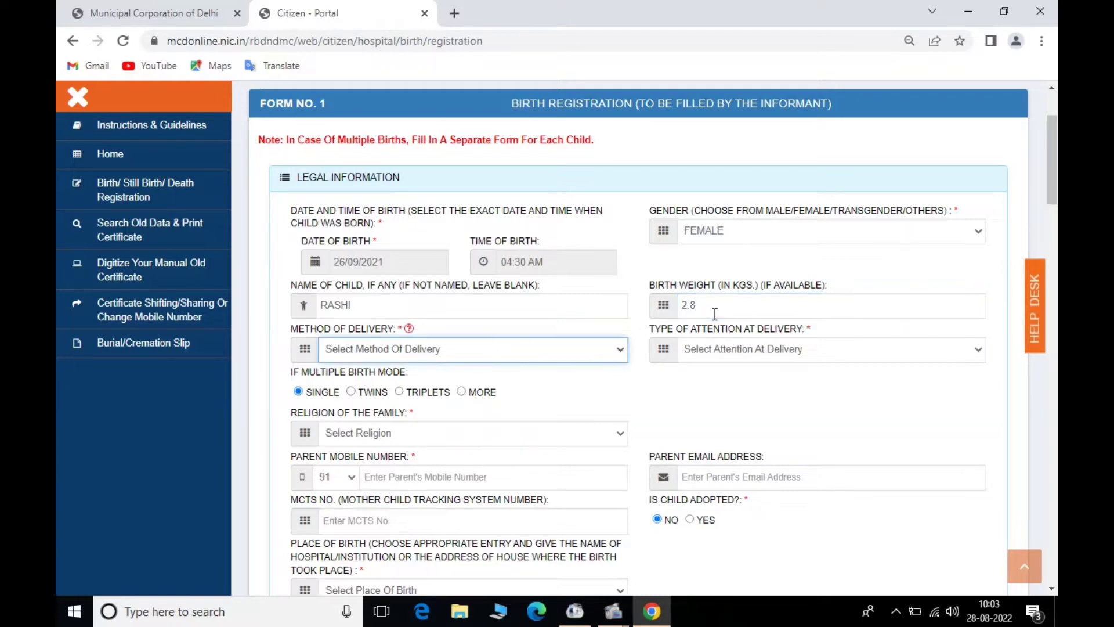
left_click(468, 347)
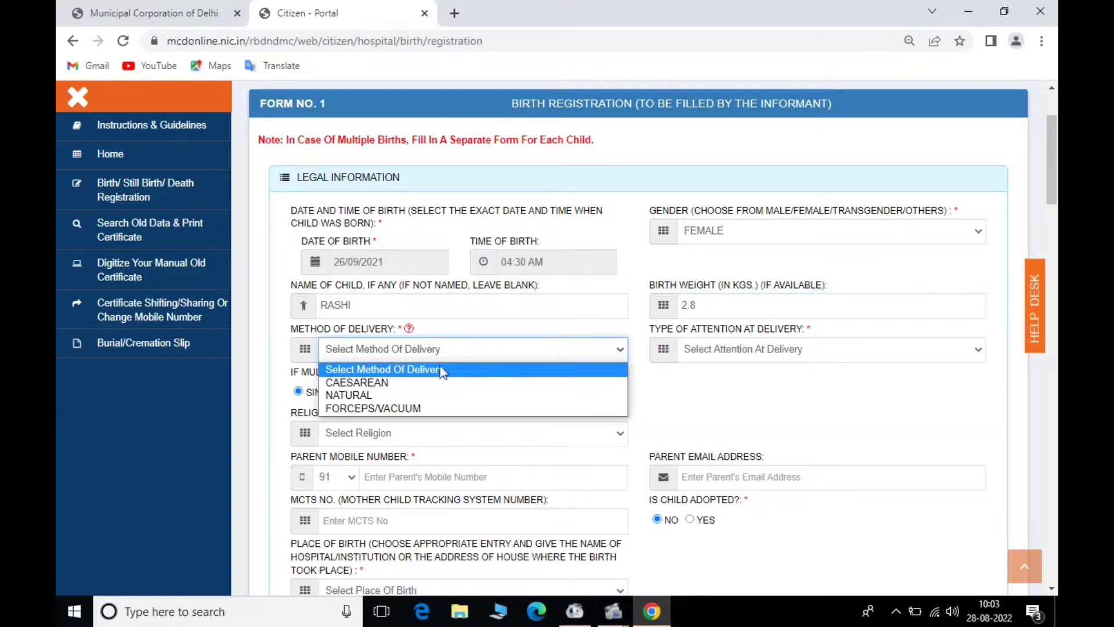
left_click(413, 393)
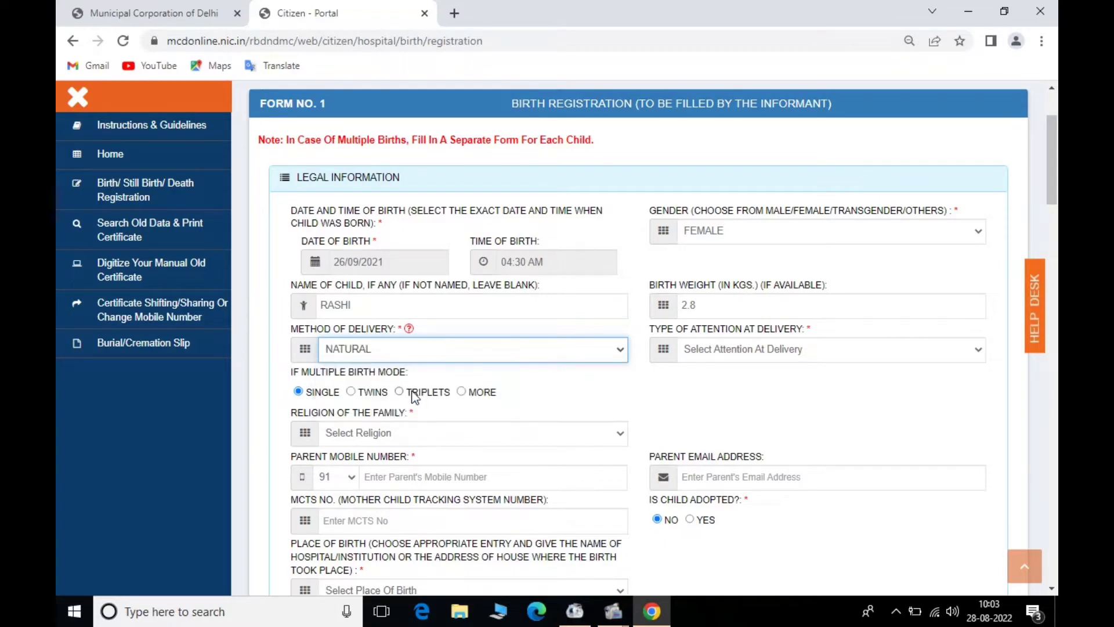
Step: Set the type of attention at delivery to RELATIVES OR OTHERS and the family's religion to HINDUISM
left_click(781, 353)
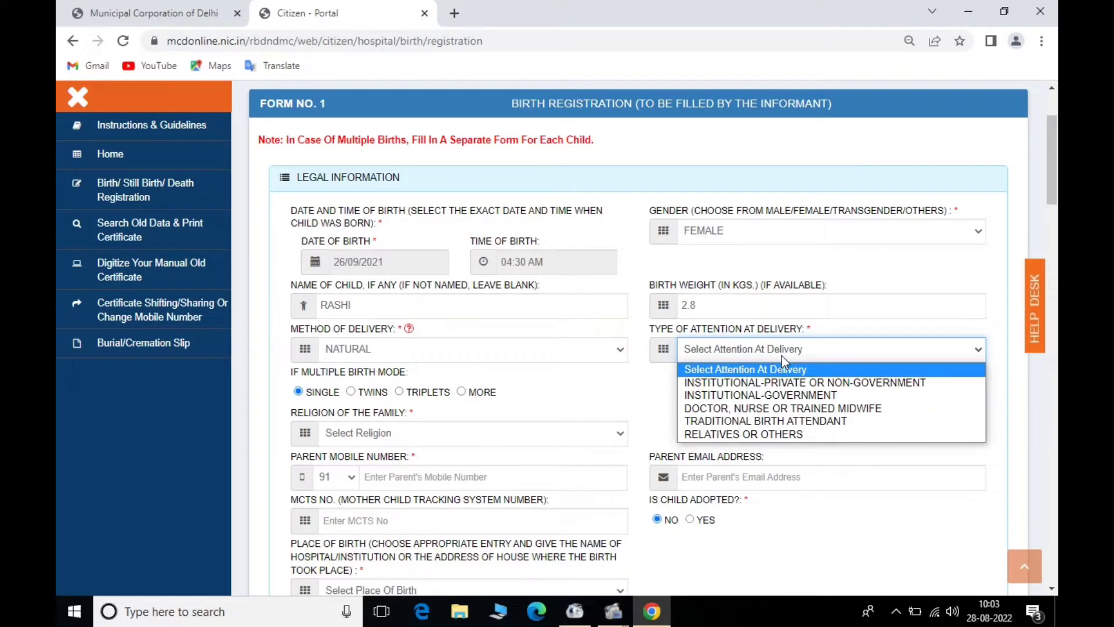
left_click(782, 435)
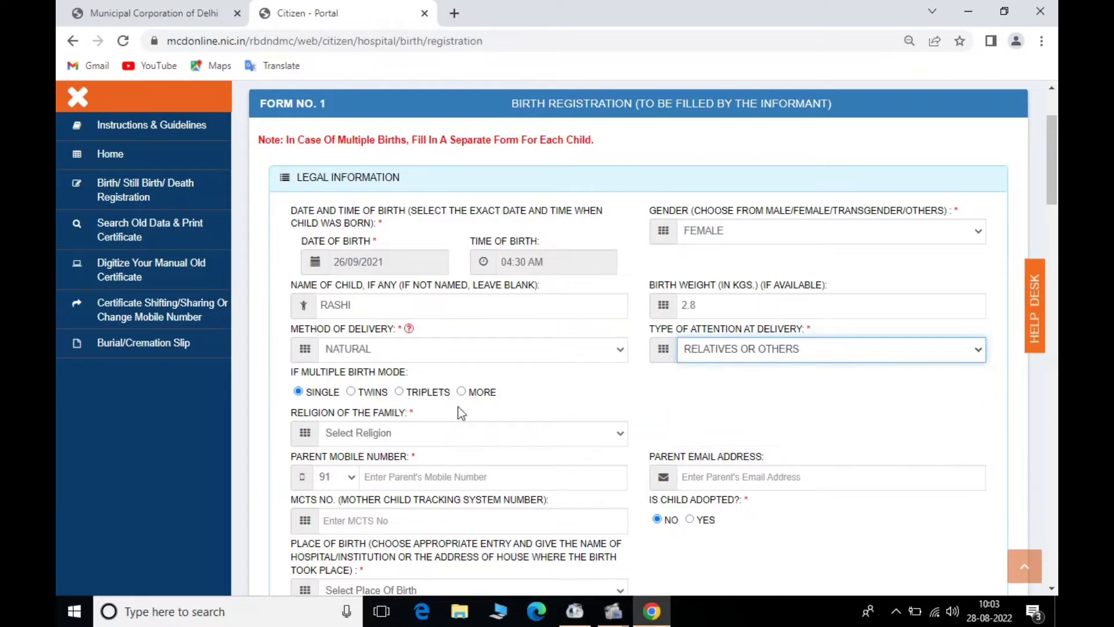
left_click(454, 437)
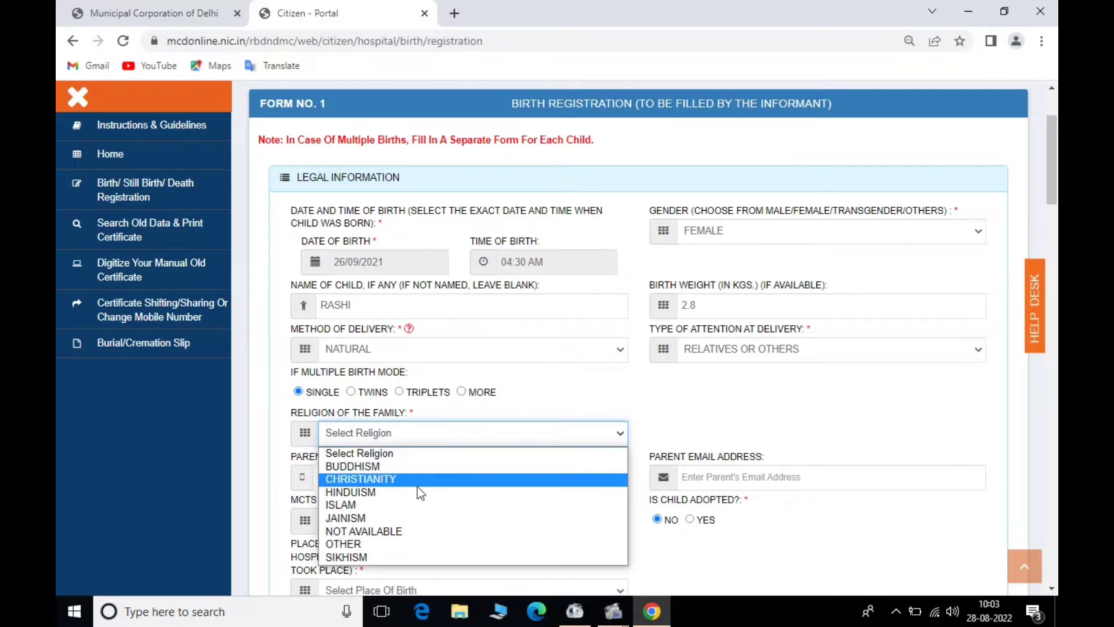
left_click(419, 495)
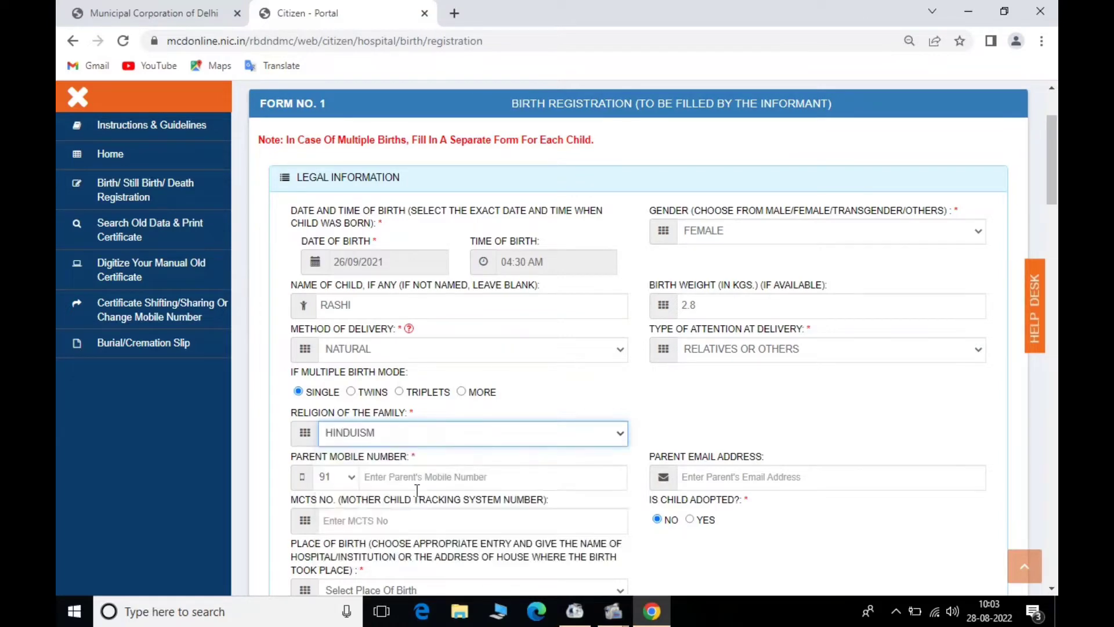
Step: Fill in the parent's mobile number, keeping country code 91
key("Tab")
left_click_drag(1052, 196, 1051, 219)
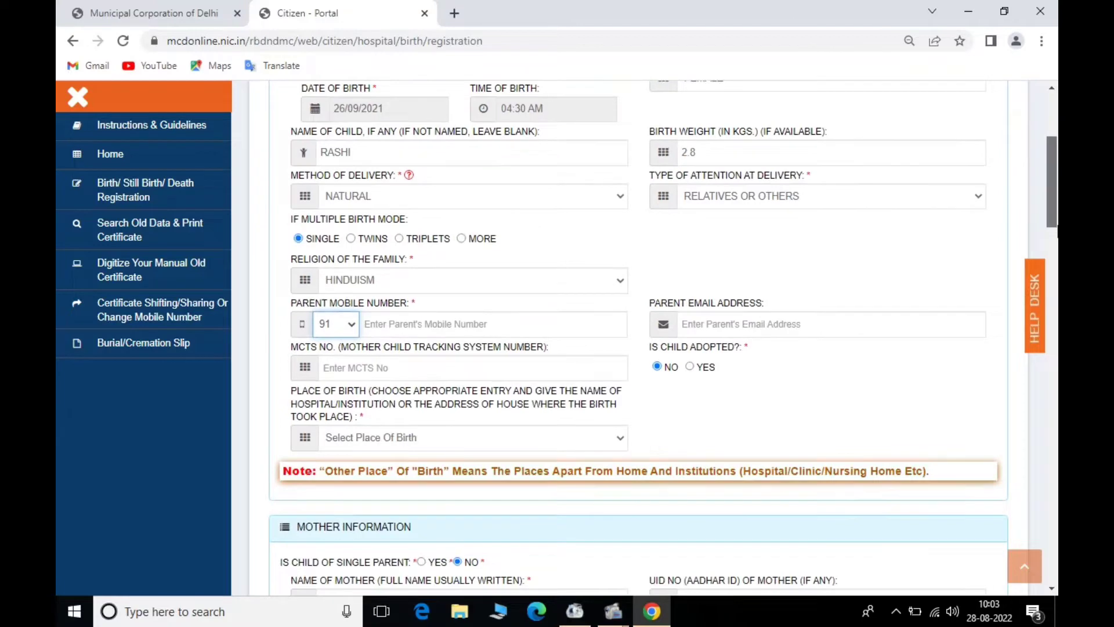
left_click(433, 324)
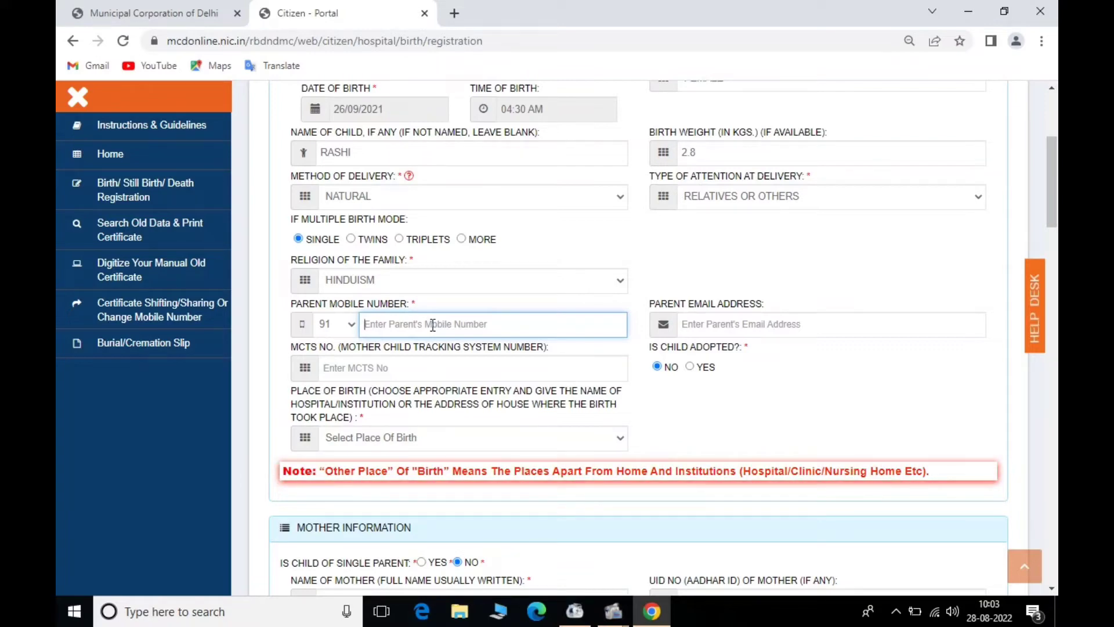
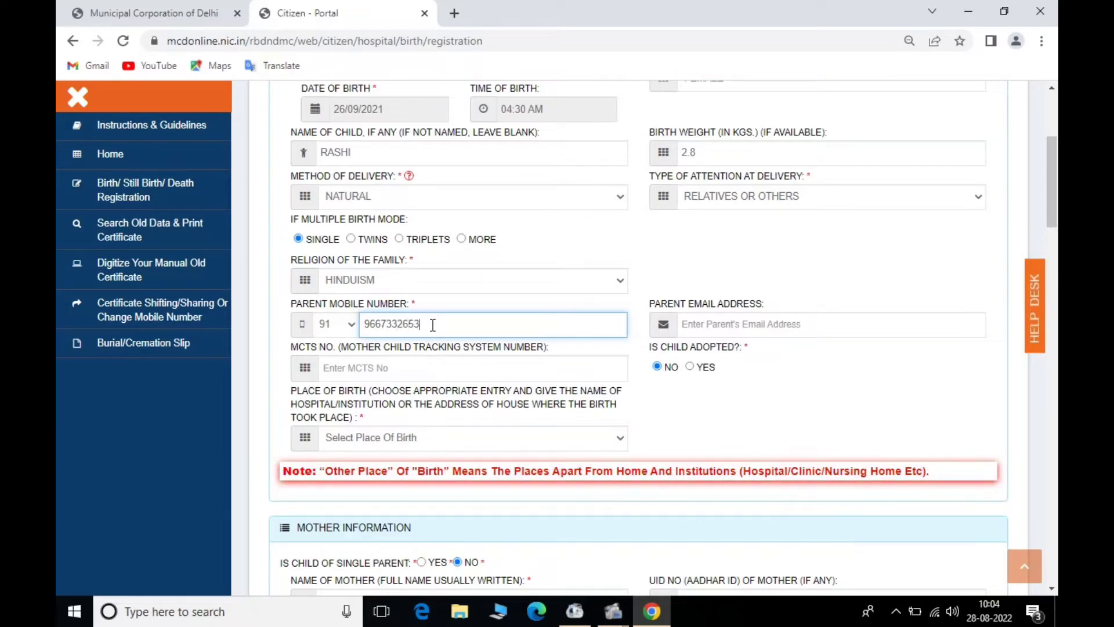
key("Tab")
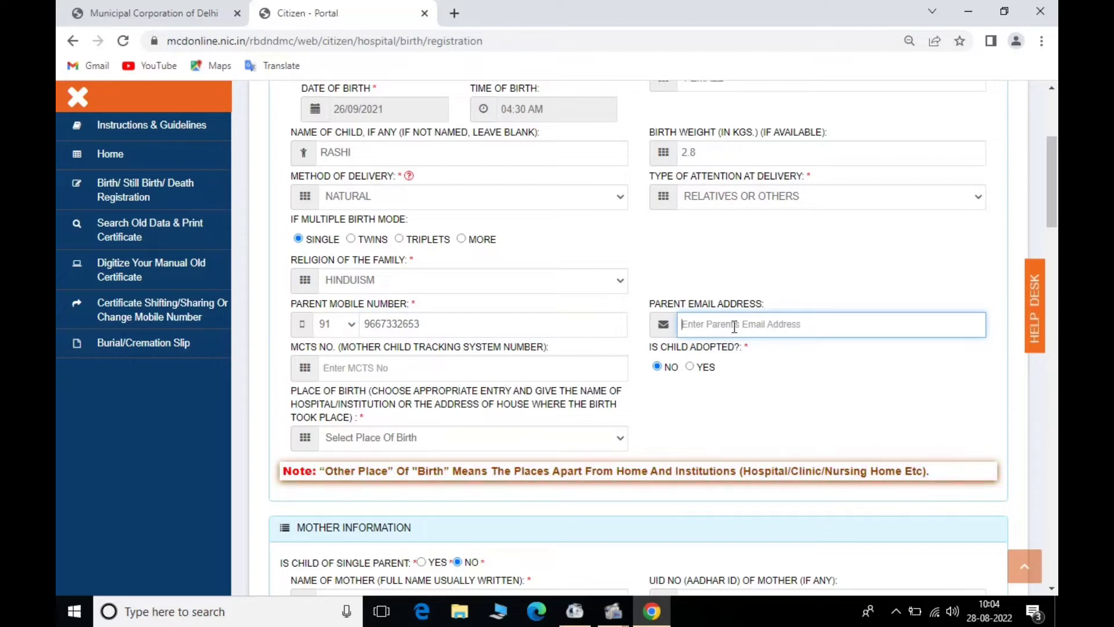
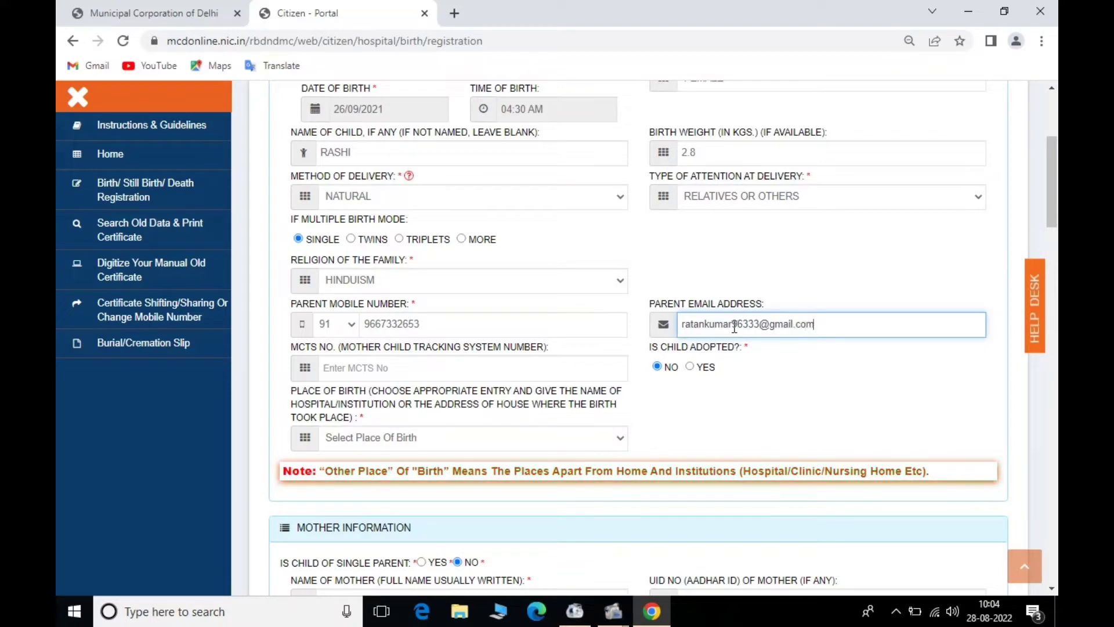
Step: Fill in the parent's e-mail address
key("Tab")
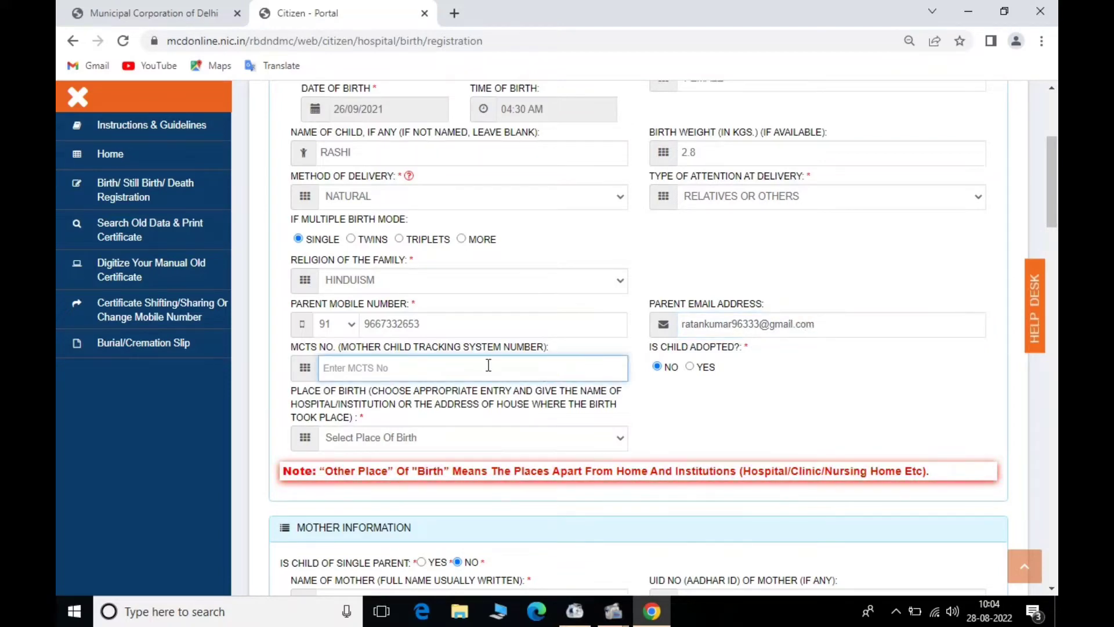
Step: Set the place of birth to HOUSE ADDRESS
left_click_drag(1050, 200, 1053, 227)
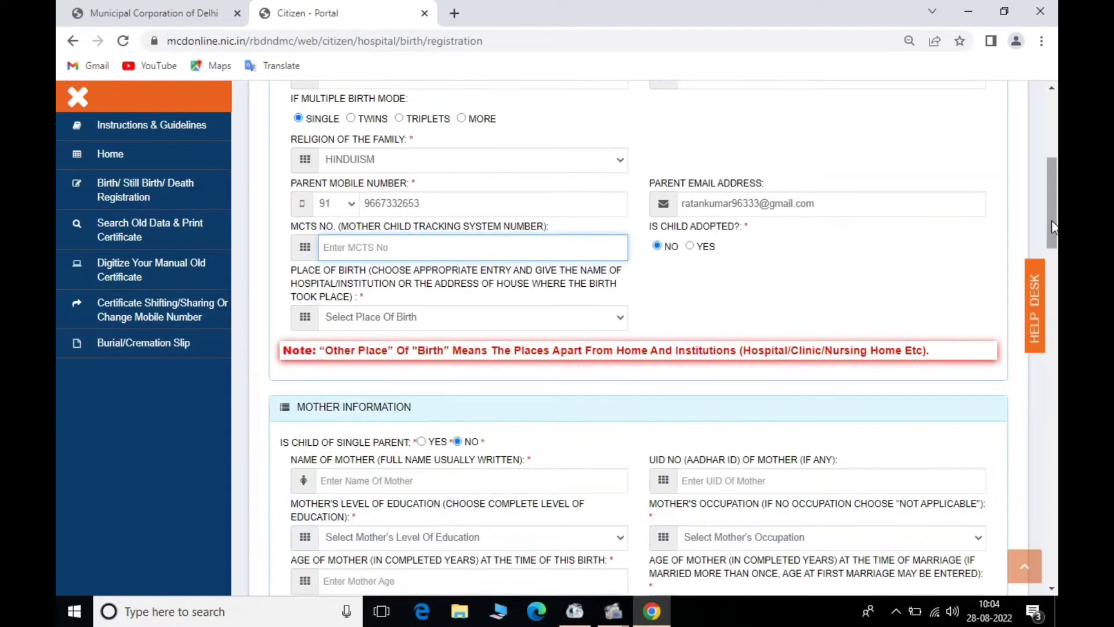
left_click(582, 316)
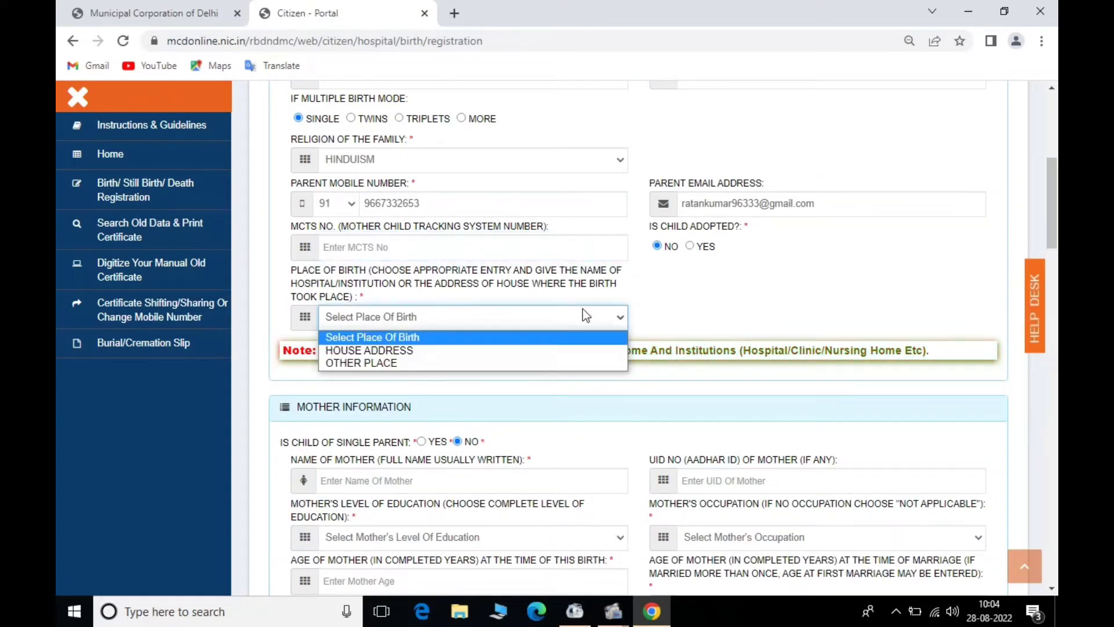
left_click(484, 351)
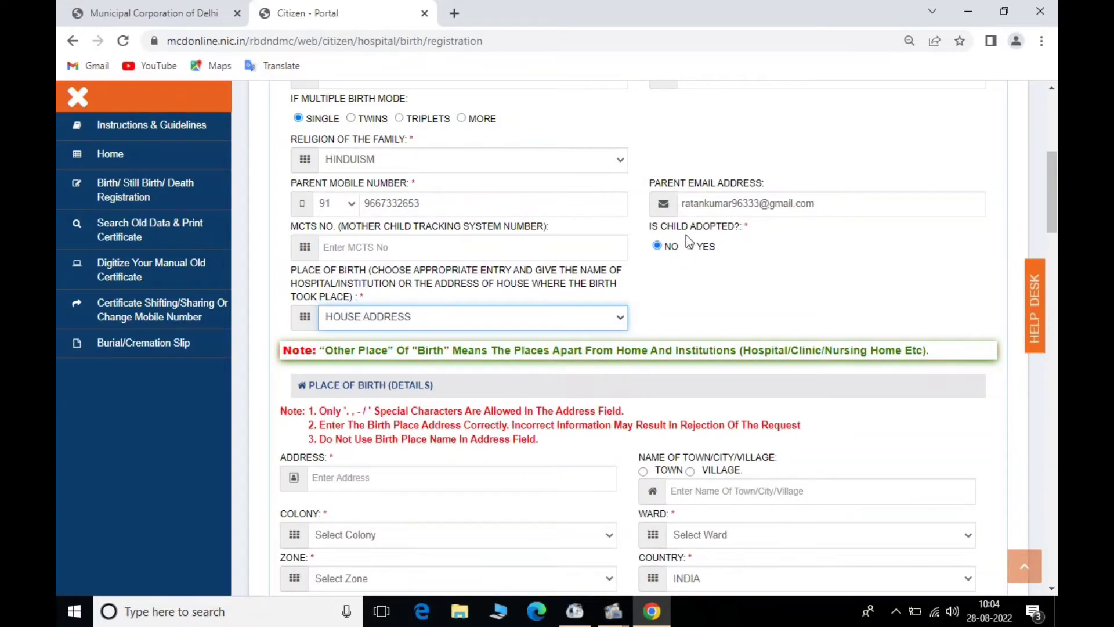
Step: Fill in the house address in the place of birth details
left_click_drag(1053, 179, 1056, 215)
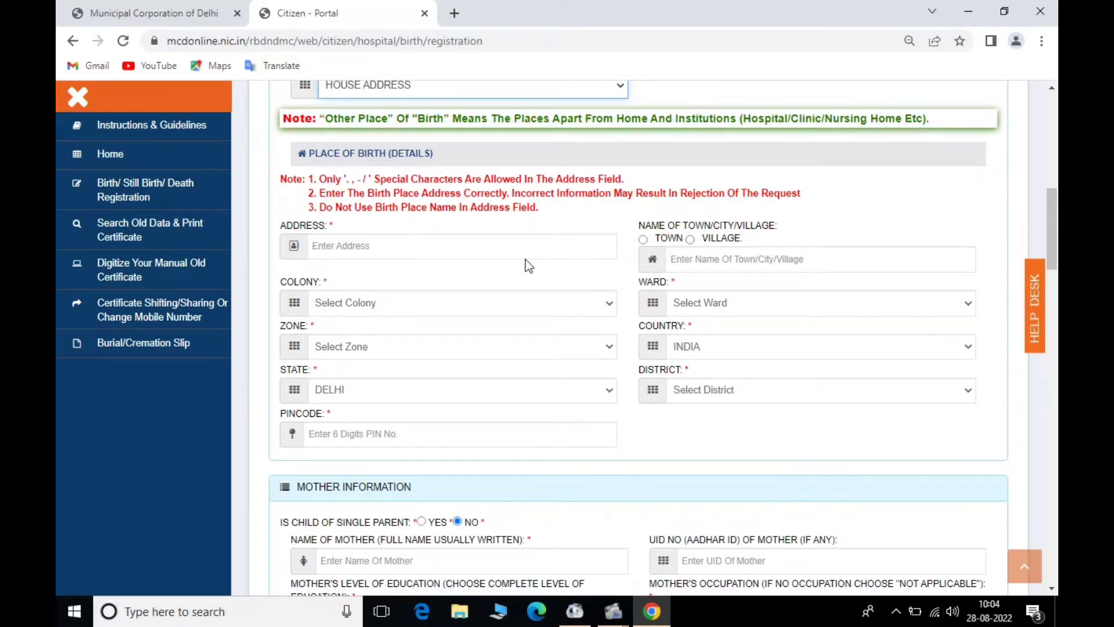
left_click(486, 250)
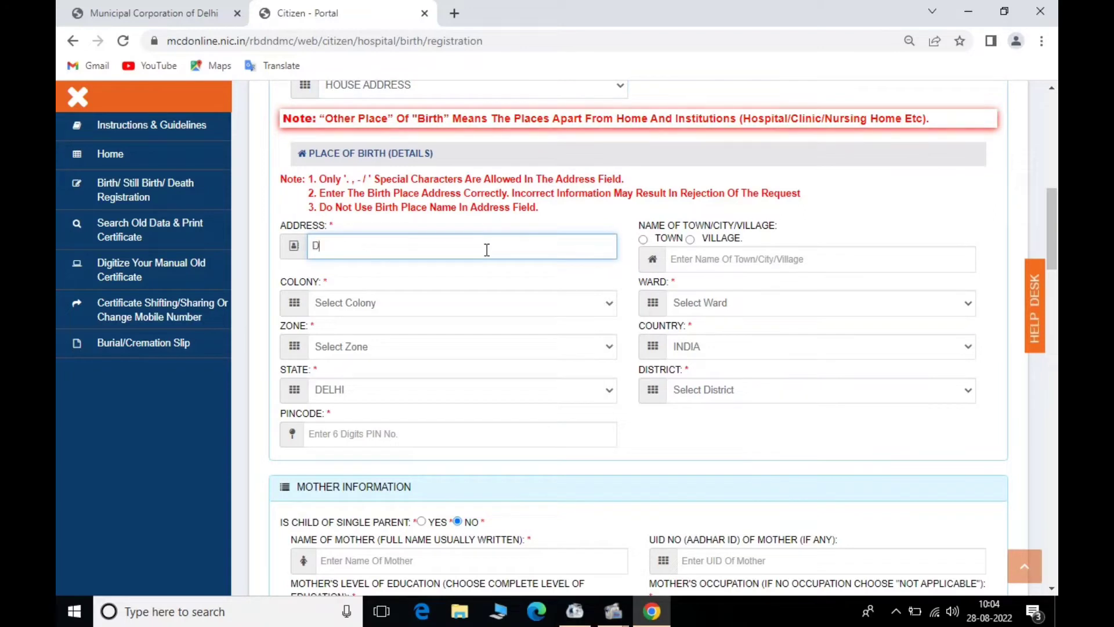
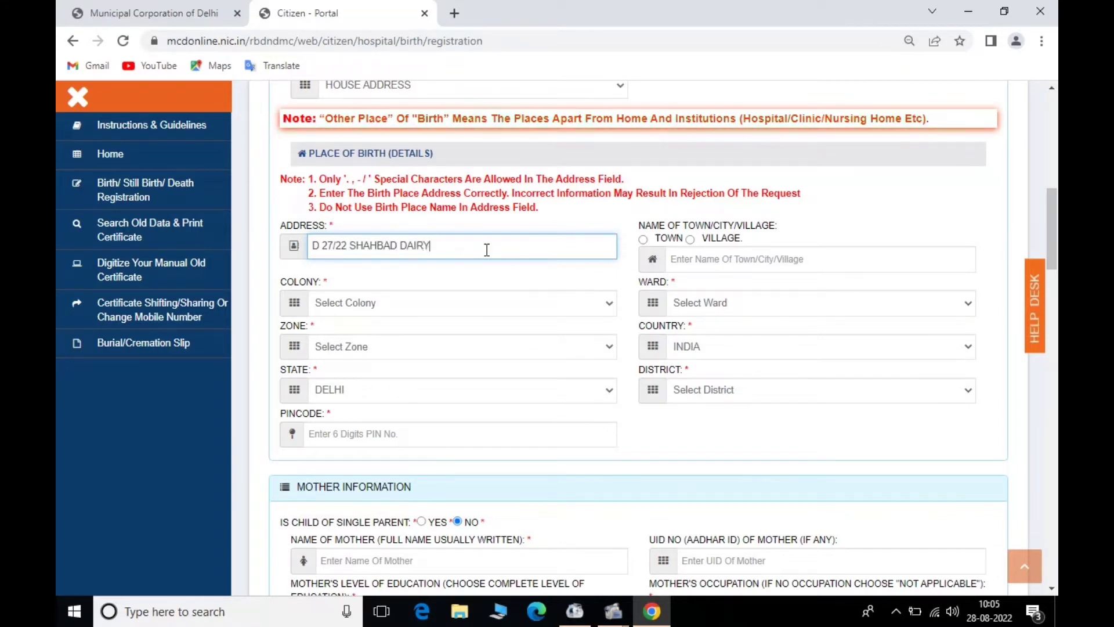
key("Tab")
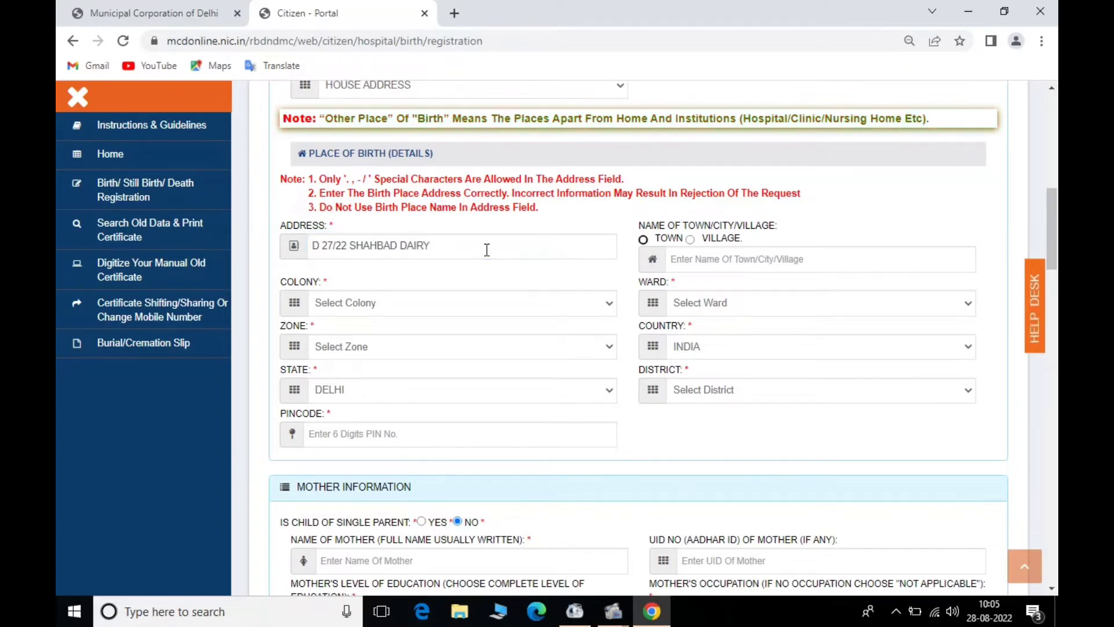
Step: Enter the name of the town, city or village for the place of birth
left_click(688, 261)
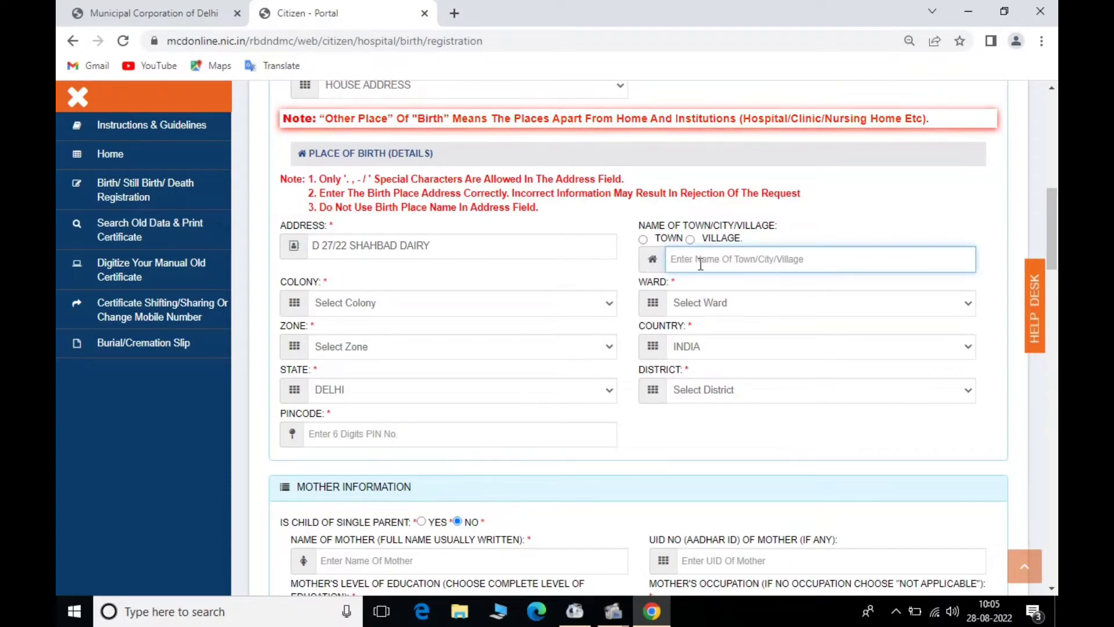
type("SHAHBAD DAIRY")
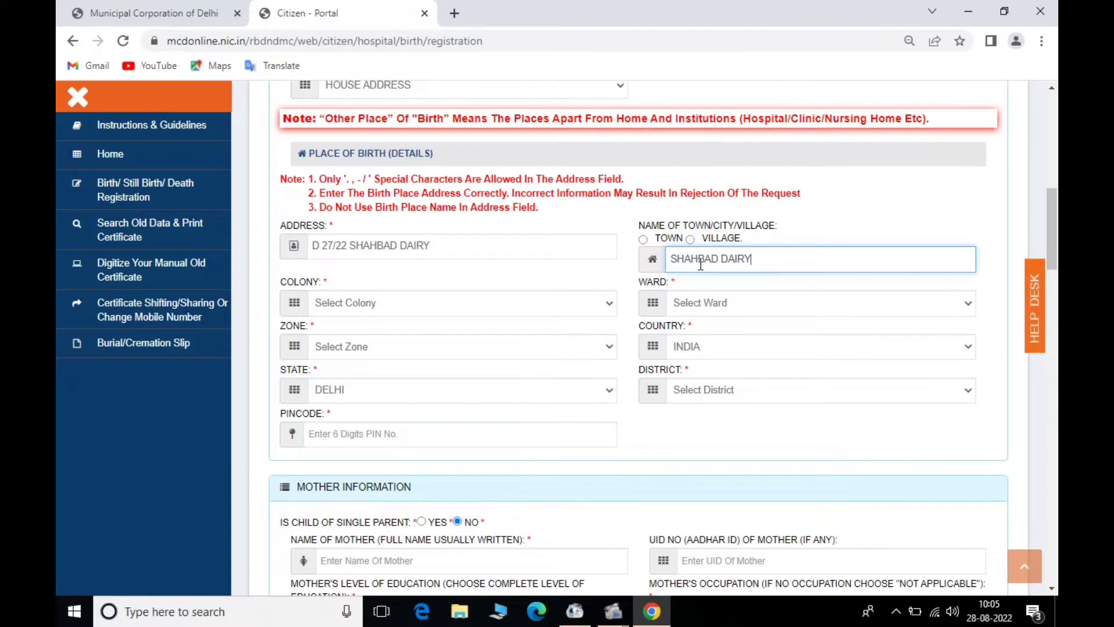
key("Tab")
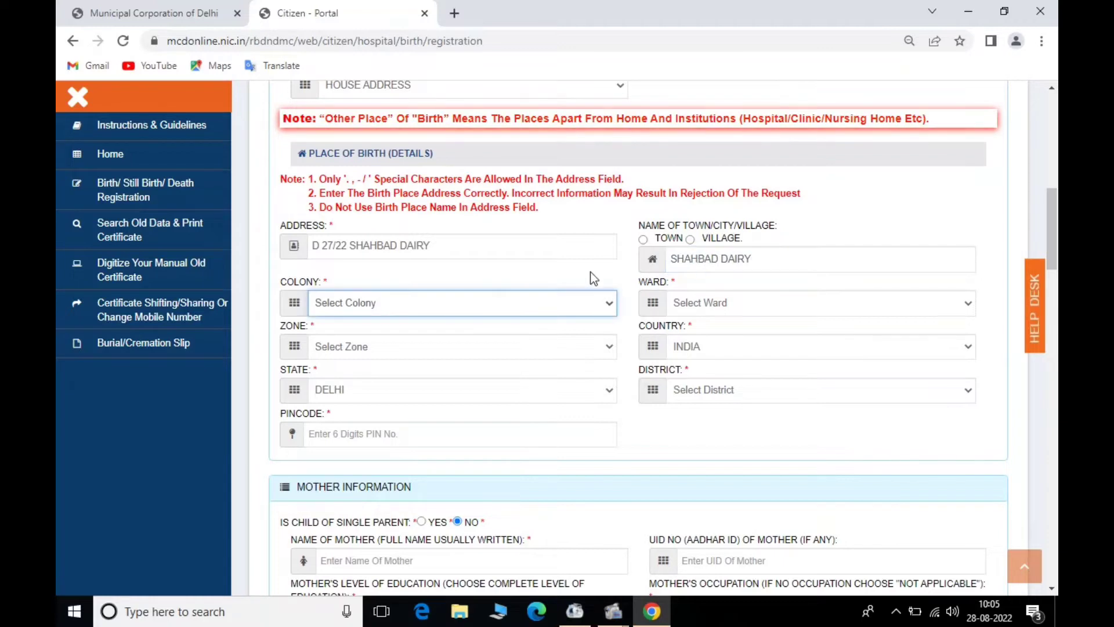
Step: Fill in the birth address's postal pincode and set its district to NORTH WEST
left_click(558, 307)
left_click(560, 312)
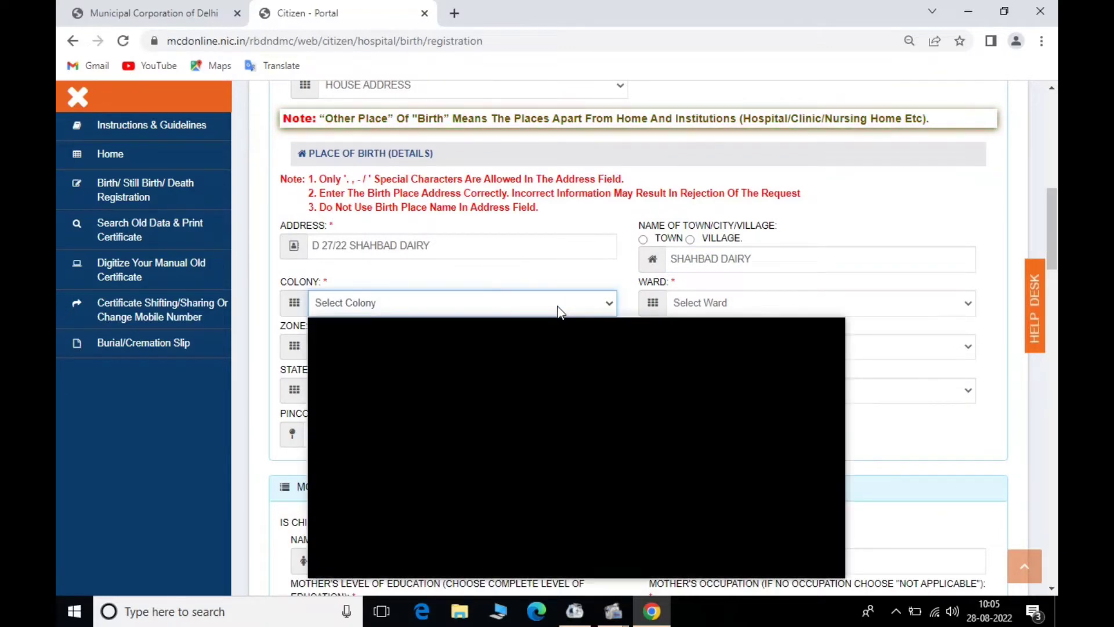
left_click(430, 432)
type("110042")
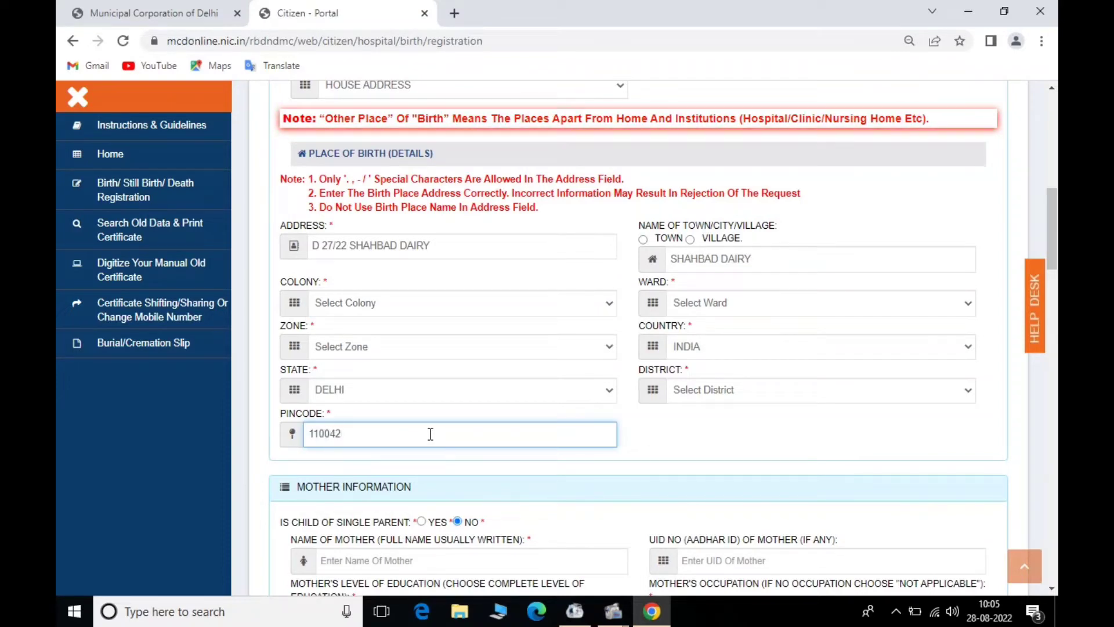
key("Tab")
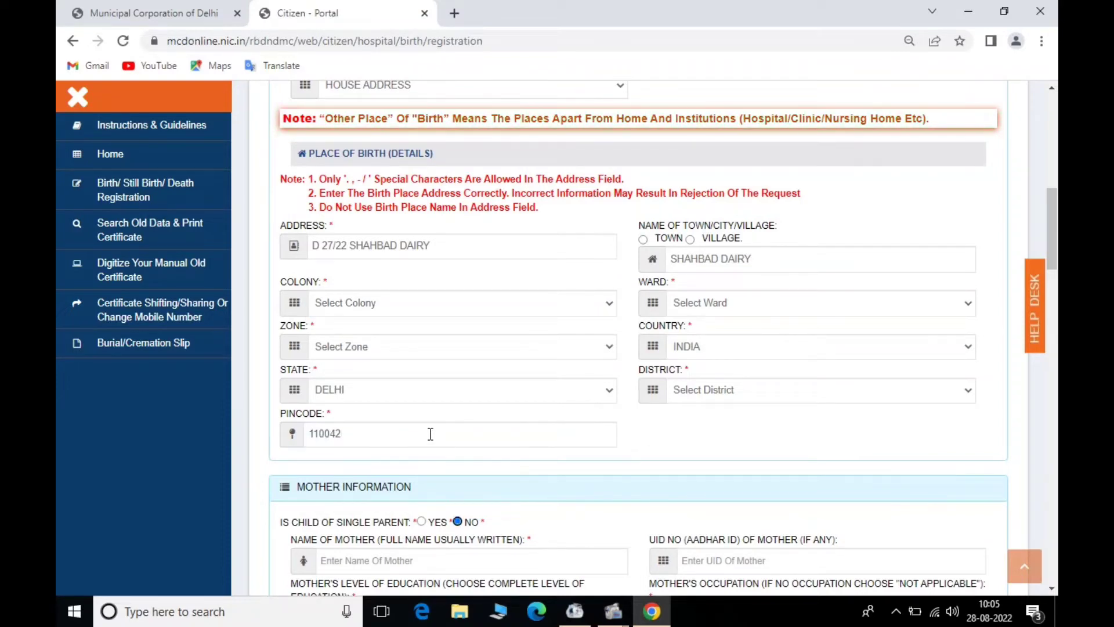
left_click(712, 395)
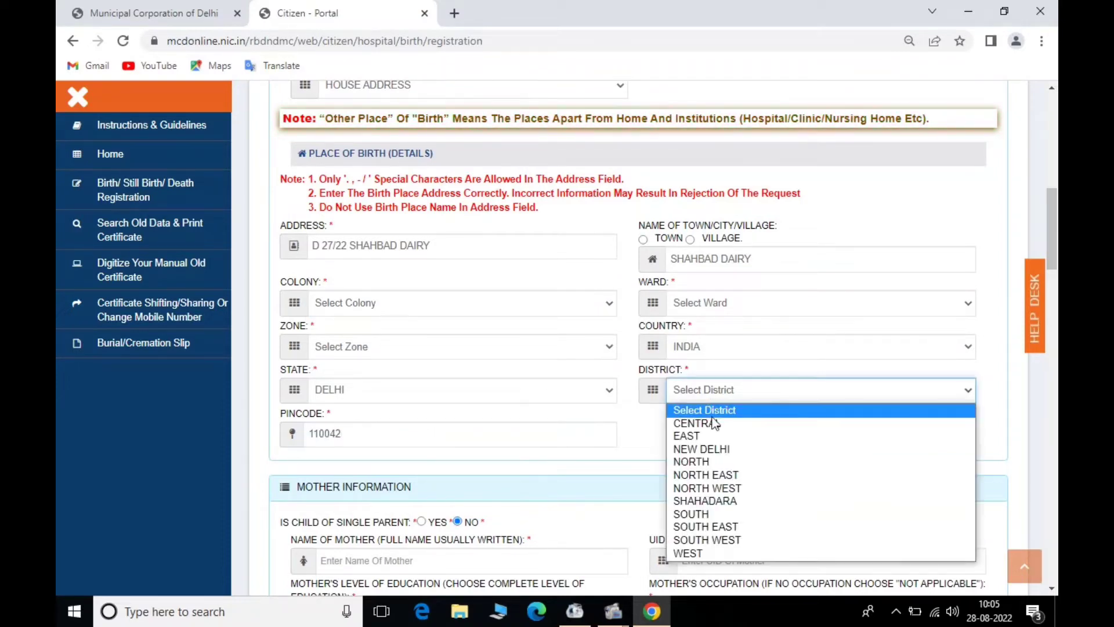
left_click(725, 486)
left_click(730, 298)
left_click(722, 302)
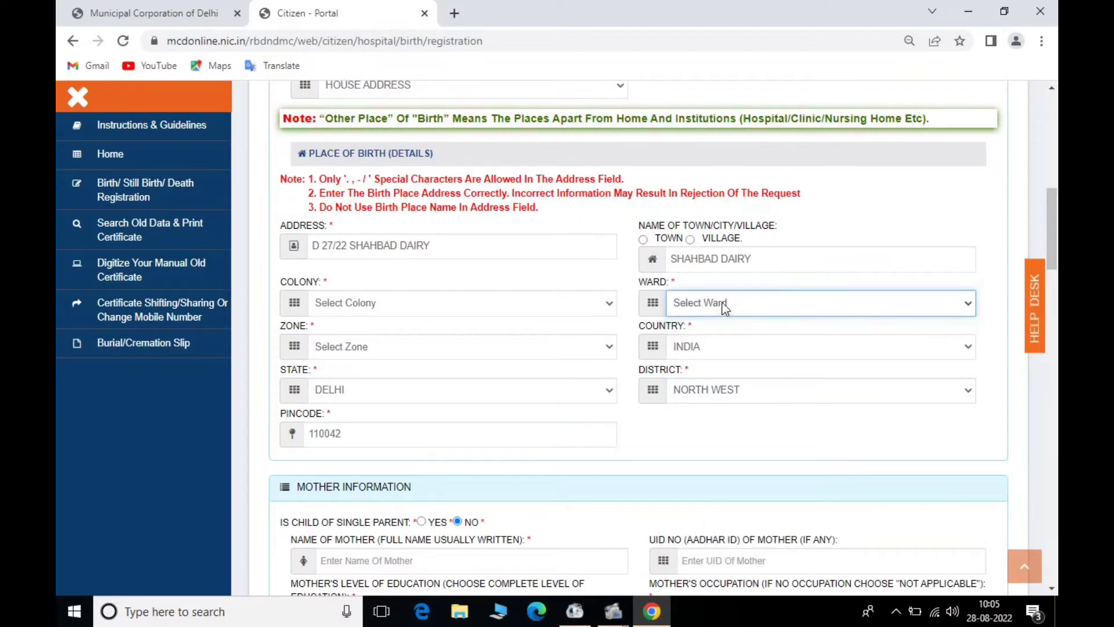
Step: Select the colony matching the birth address, letting the form fill in the ward and zone
left_click(442, 302)
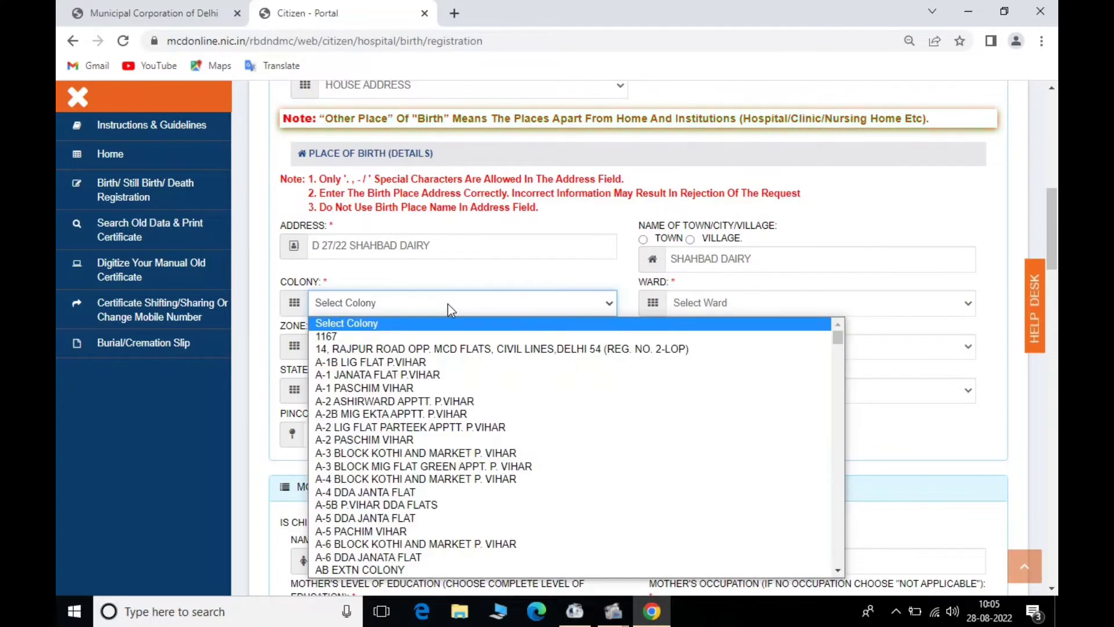
key("Down")
key("Down")
key("Down")
key("Down")
key("Down")
key("Down")
key("Down")
key("Down")
key("Down")
key("Down")
key("Down")
key("Down")
key("s")
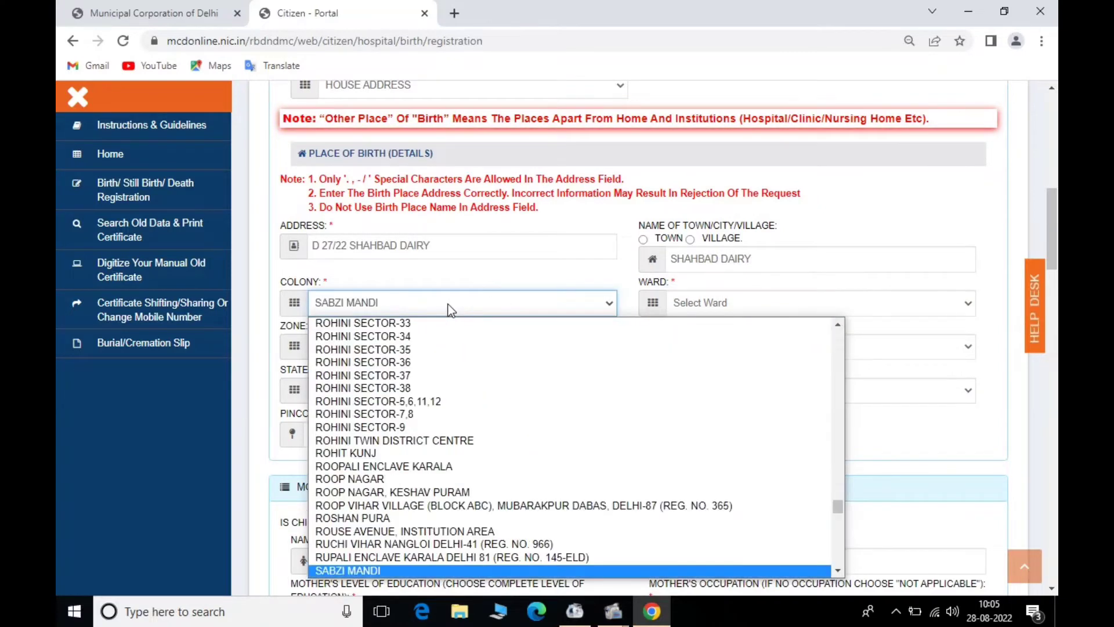
key("Down")
key("Down")
key("Down")
key("Down")
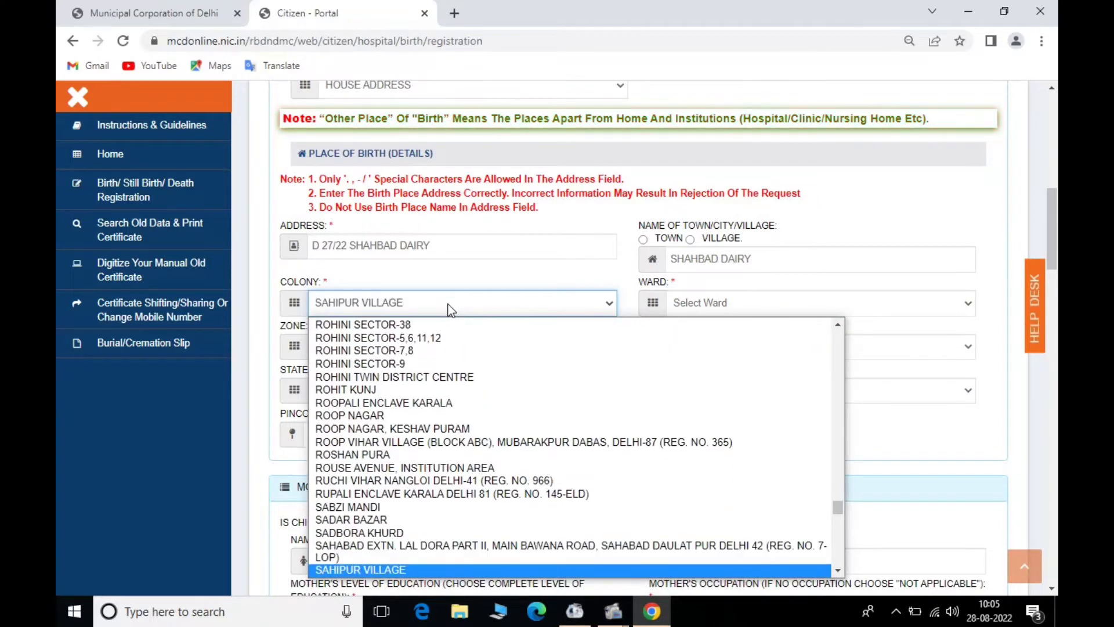
key("Up")
key("Up")
key("Down")
key("Down")
key("Down")
key("Down")
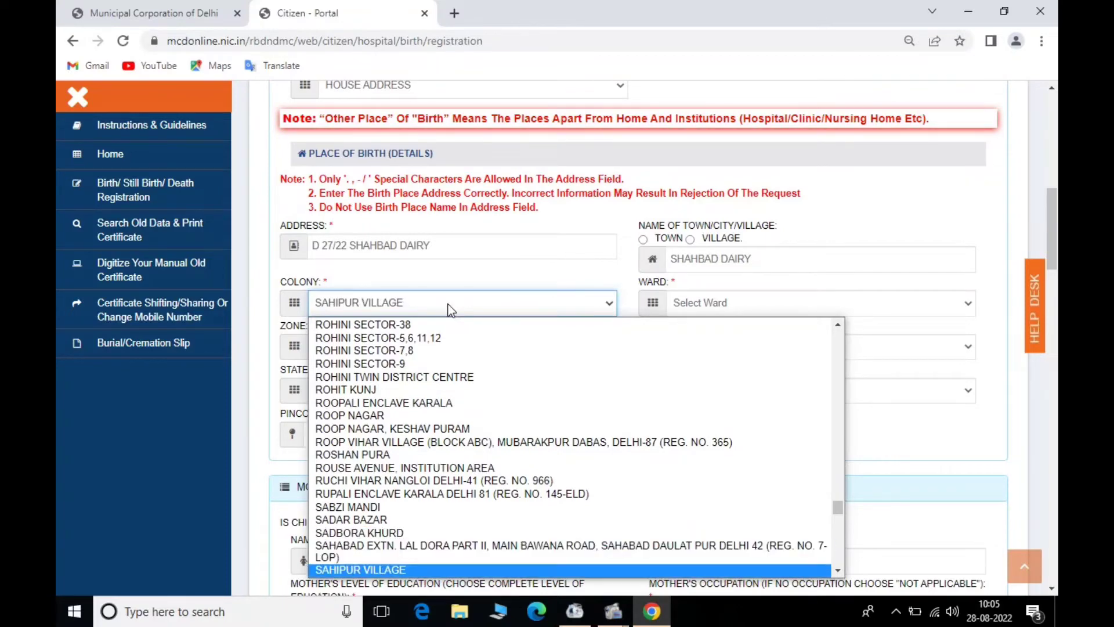
key("Down")
key("Down")
key("Down")
key("Down")
key("Down")
key("Down")
key("Down")
key("Down")
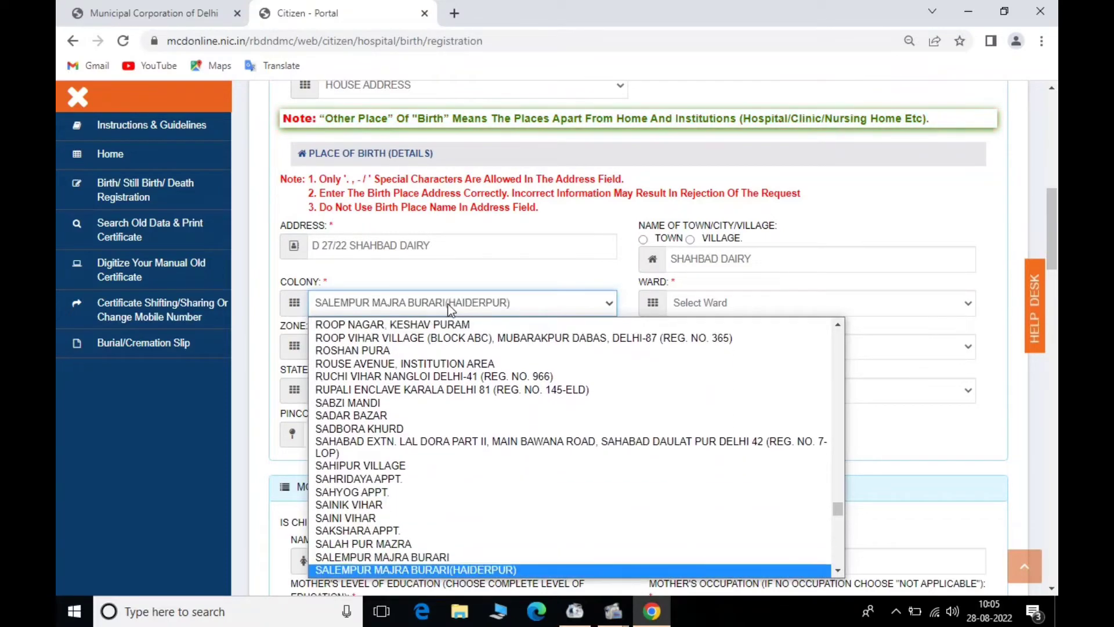
key("Down")
key("Down")
key("Down")
key("Down")
key("Down")
key("Down")
key("Down")
key("Down")
key("Down")
key("Down")
key("Down")
key("Down")
key("Down")
key("Down")
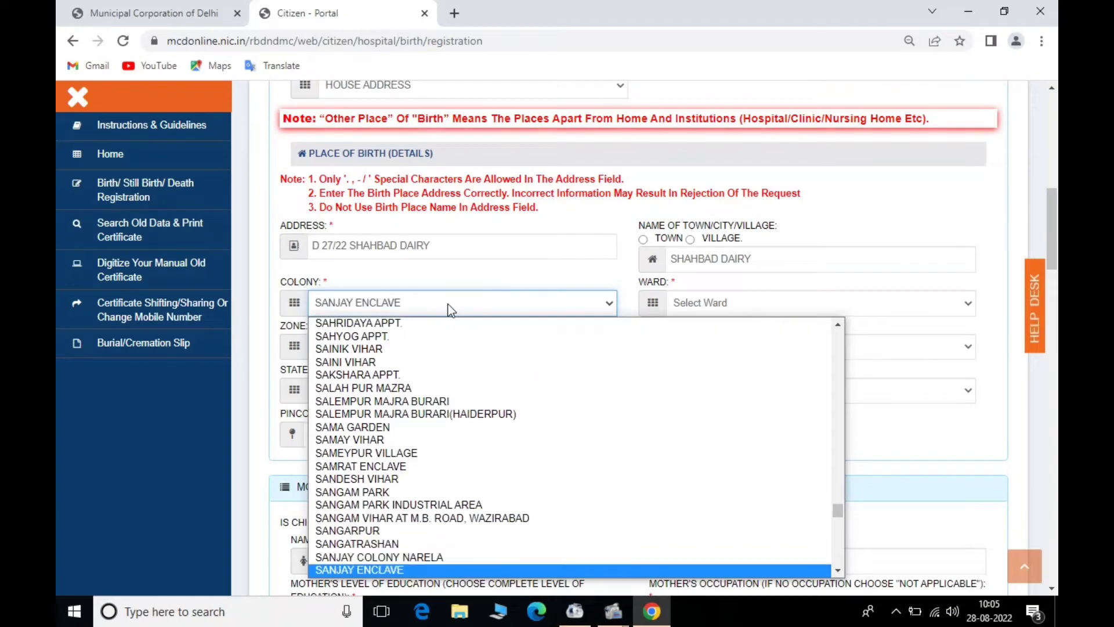
key("Down")
key("Down")
key("Down")
key("Down")
key("Down")
key("Down")
key("Down")
key("Down")
key("Down")
key("Down")
key("Down")
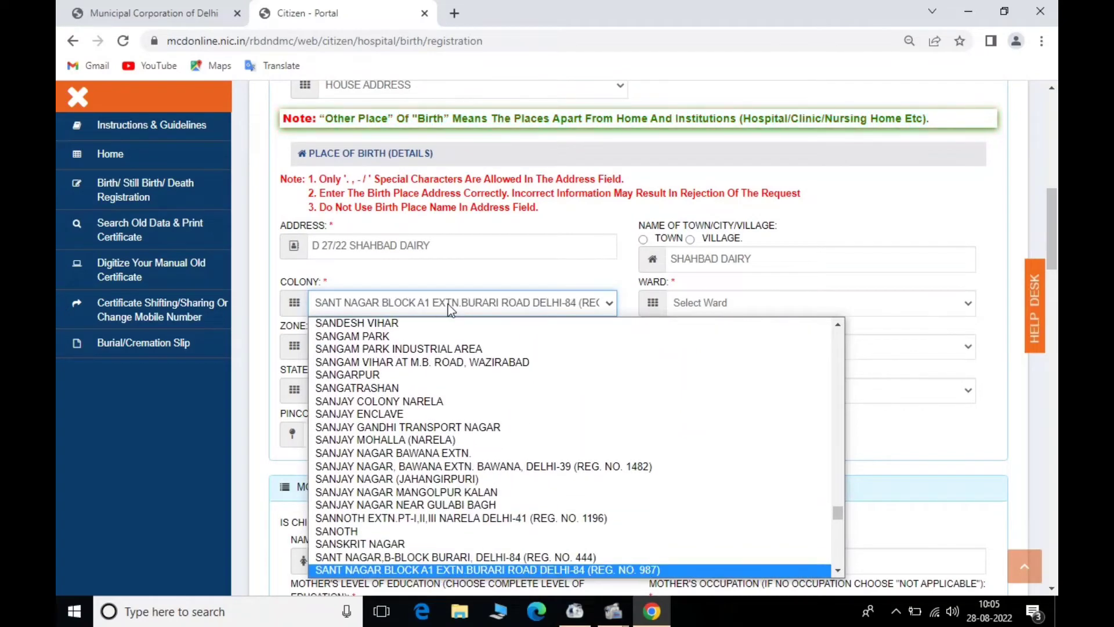
key("Down")
key("Down")
key("Down")
key("Down")
key("Down")
key("Down")
key("Down")
key("Down")
key("Down")
key("Down")
key("Down")
key("Down")
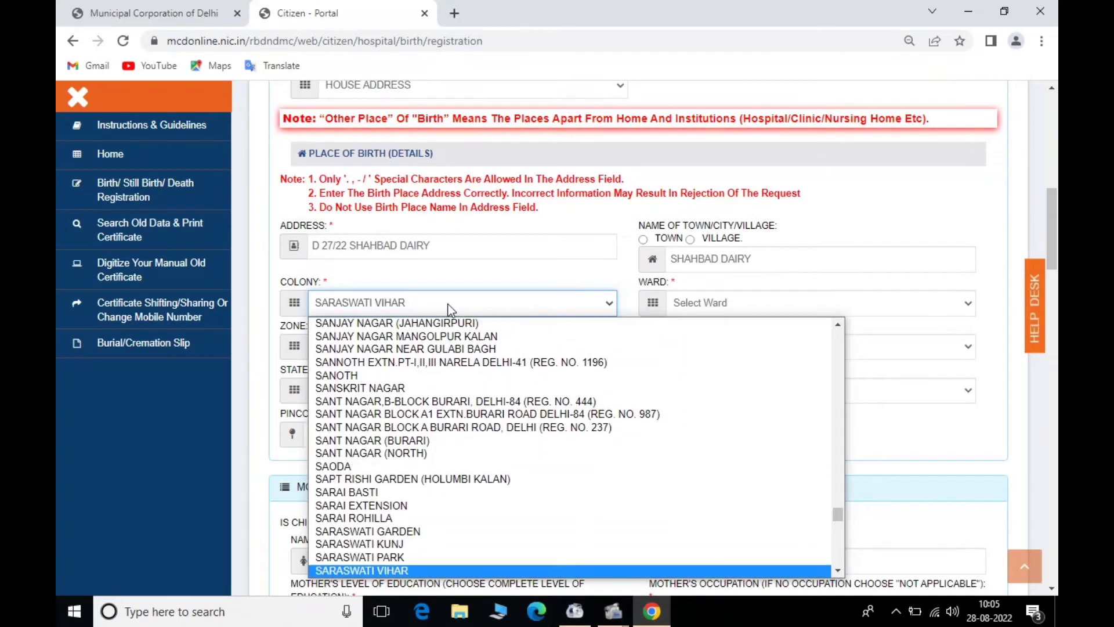
key("Down")
key("Down")
key("Down")
key("Down")
key("Down")
key("Down")
key("Down")
key("Down")
key("Down")
key("Down")
key("Down")
key("Down")
key("Down")
key("Down")
key("Down")
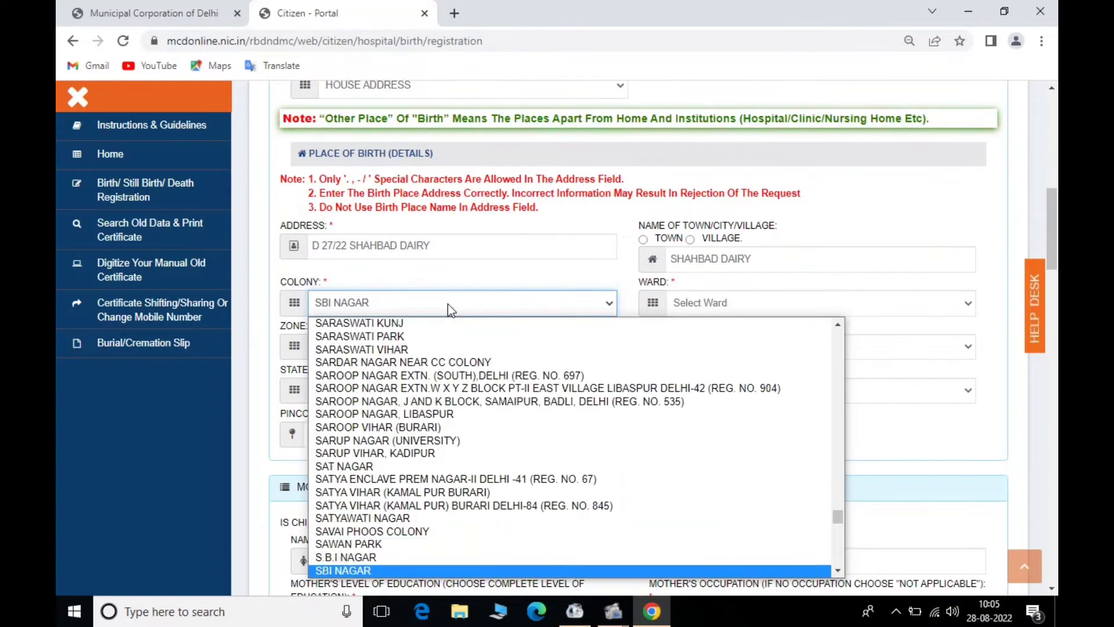
key("Down")
key("Down")
key("Down")
key("Down")
key("Down")
key("Down")
key("Down")
key("Down")
key("Down")
key("Down")
key("Down")
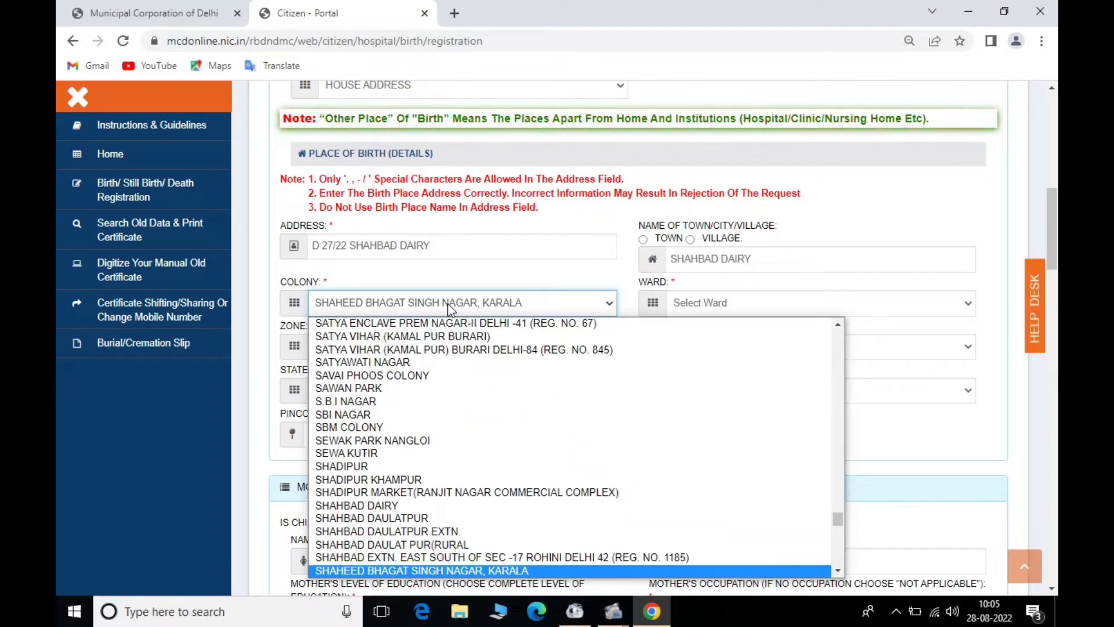
key("Up")
key("Up")
key("Up")
key("Up")
key("Up")
key("Return")
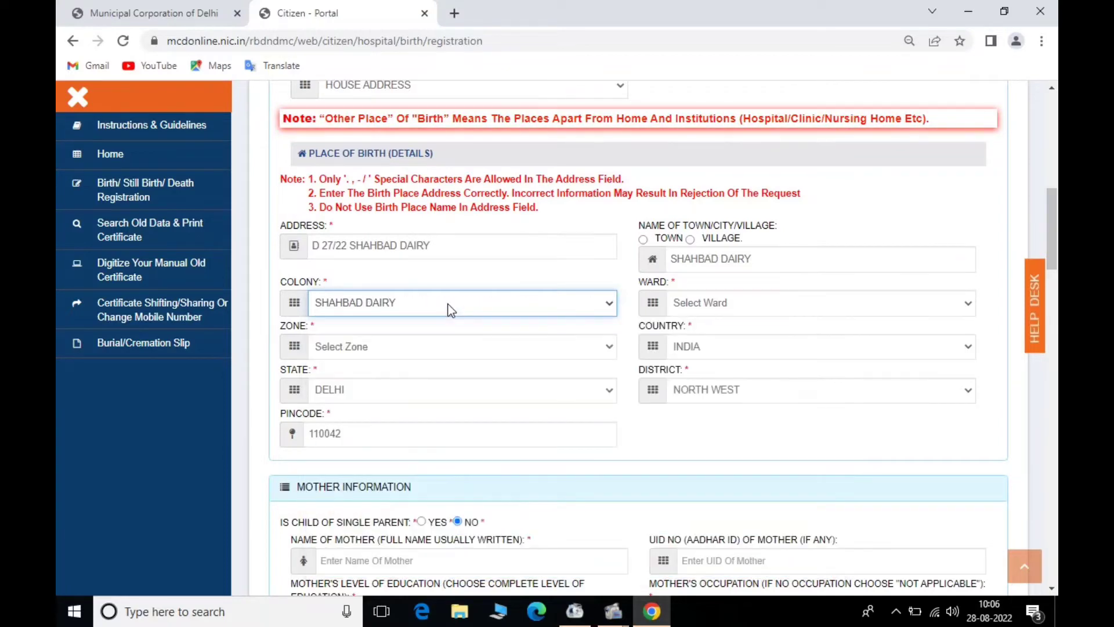
key("Tab")
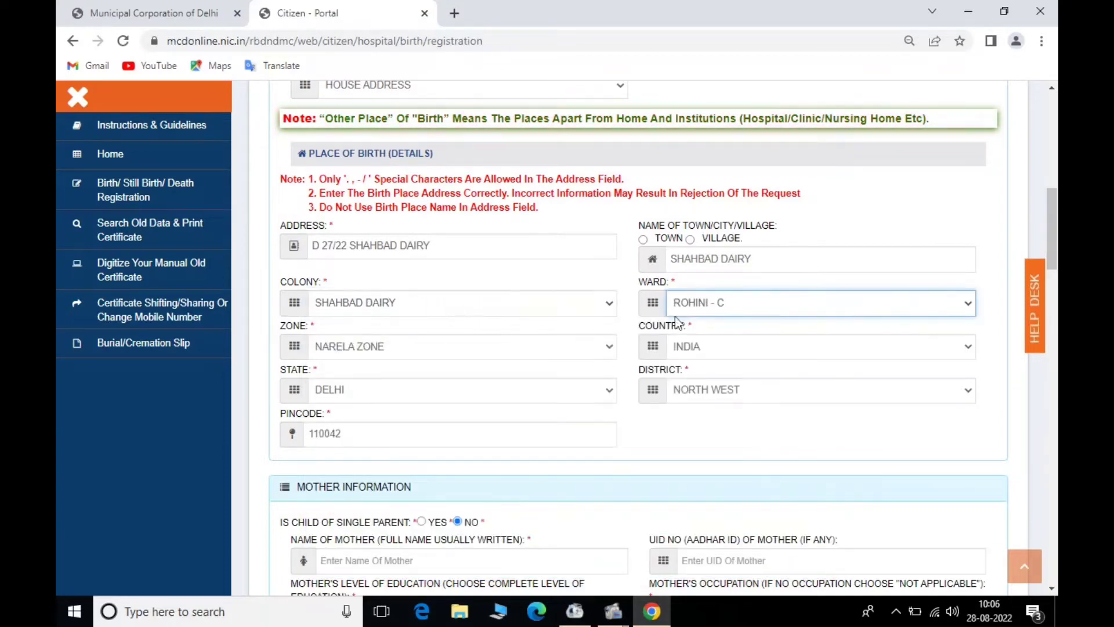
key("Tab")
key("Tab")
key("Tab")
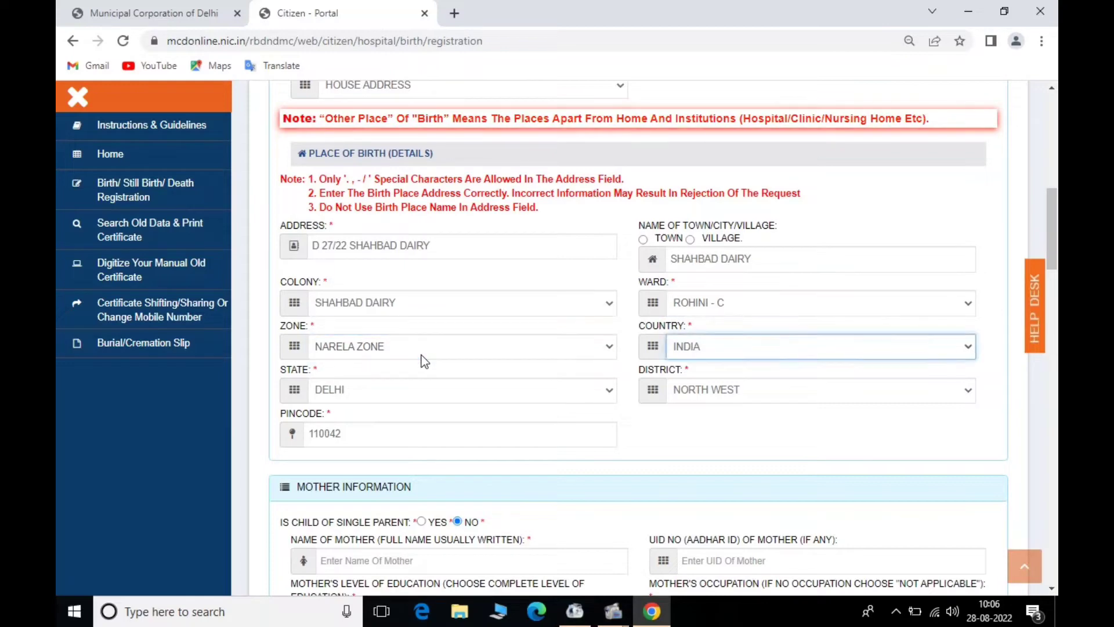
key("Tab")
key("Tab")
Step: Enter the mother's name in the mother information section
left_click_drag(1055, 229, 1055, 266)
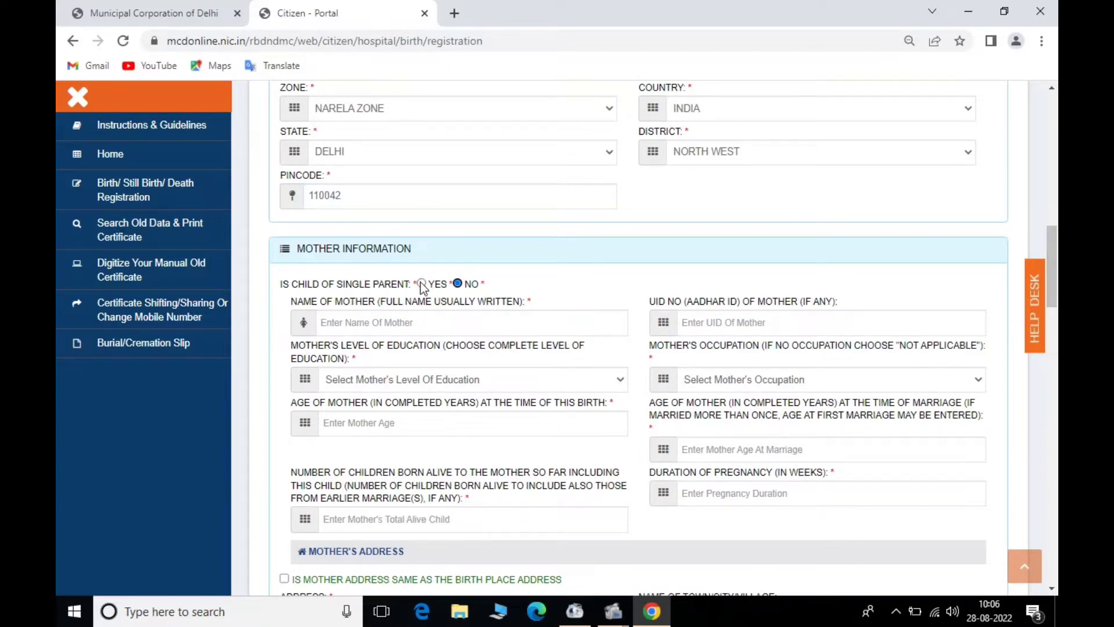
key("Tab")
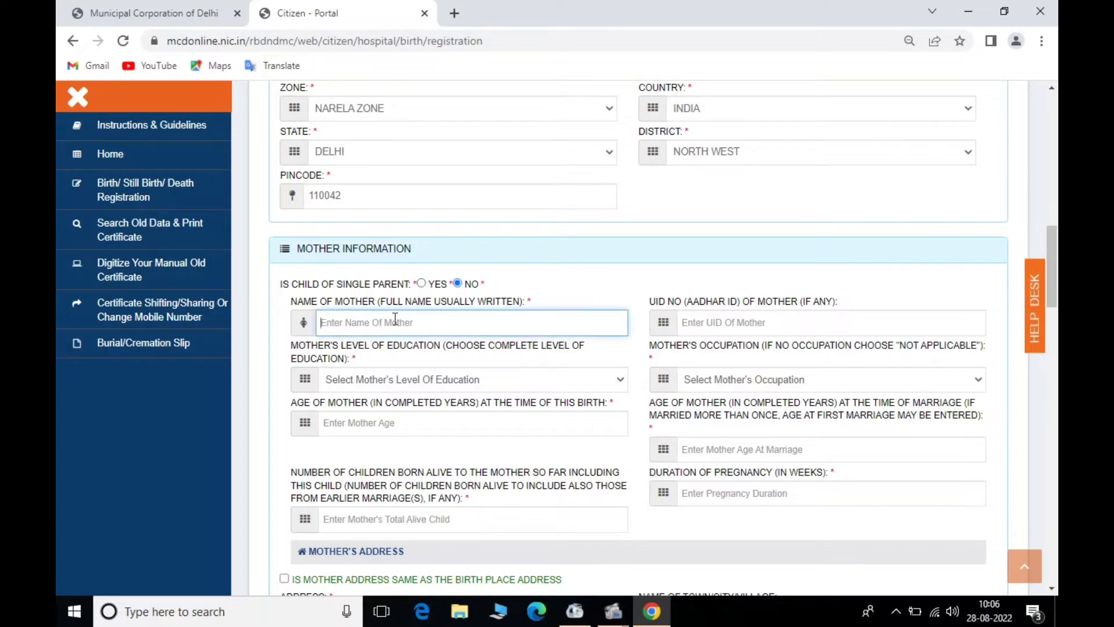
type("SONAM")
key("Tab")
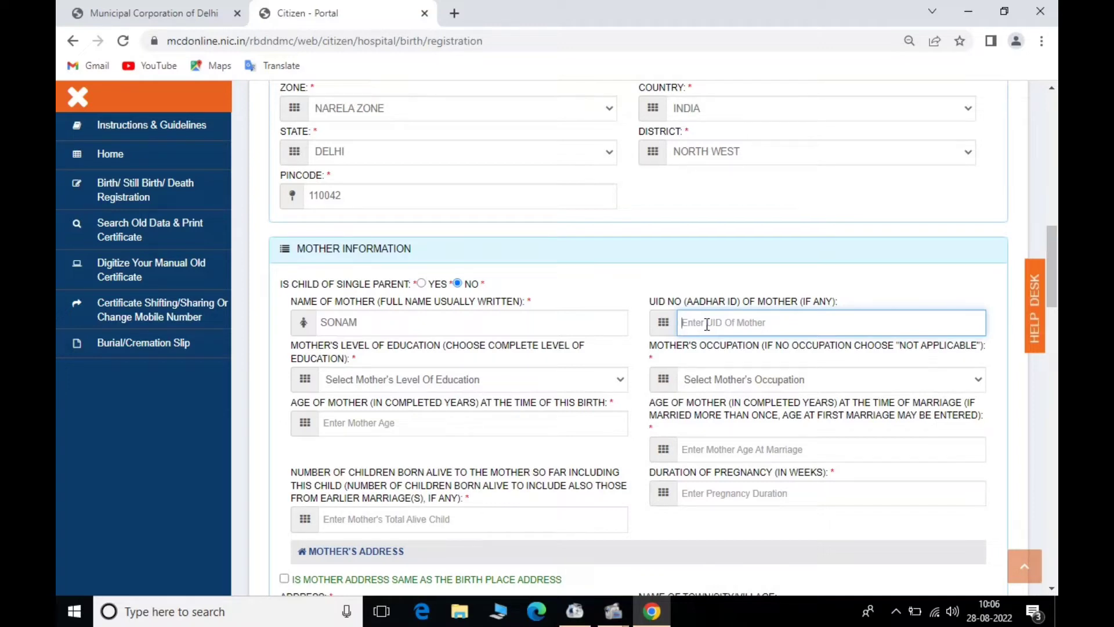
Step: Fill in the mother's UID (Aadhar ID) number
key("Tab")
Step: Set the mother's level of education to METRIC LEVEL and her occupation to NOT APPLICABLE
left_click(534, 382)
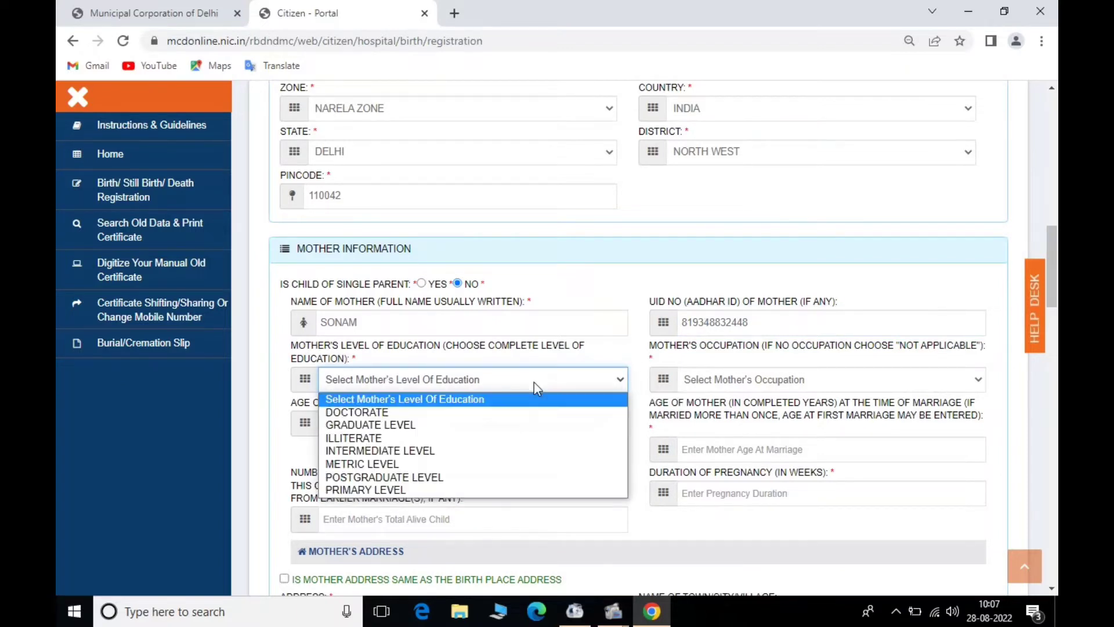
left_click(434, 465)
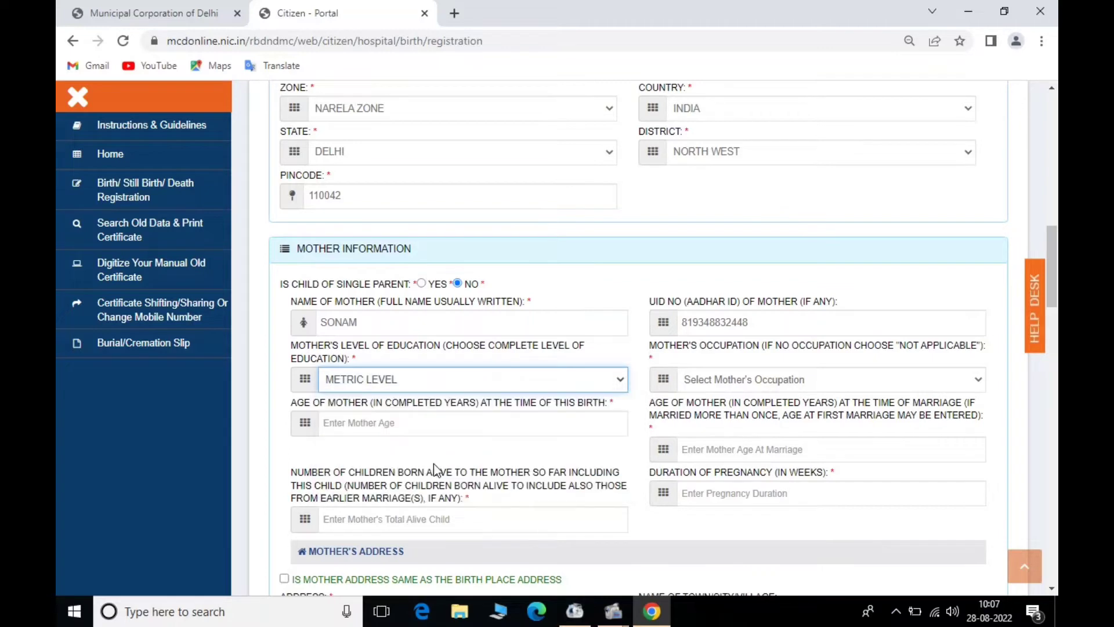
left_click(775, 379)
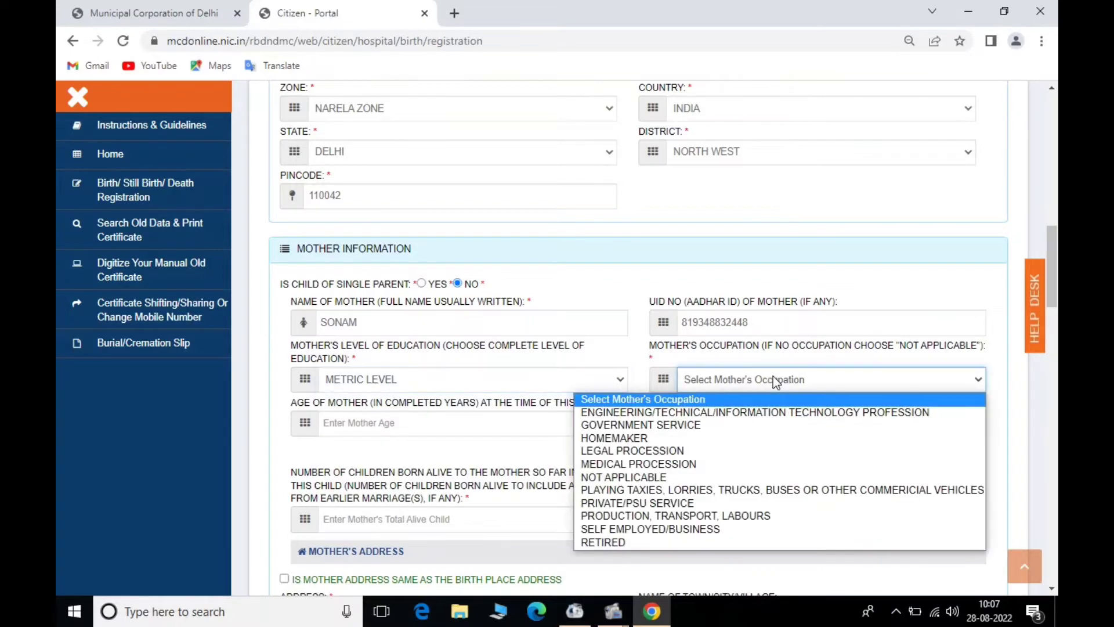
left_click(685, 485)
Step: Enter 21 as the mother's age at the time of this birth
key("Tab")
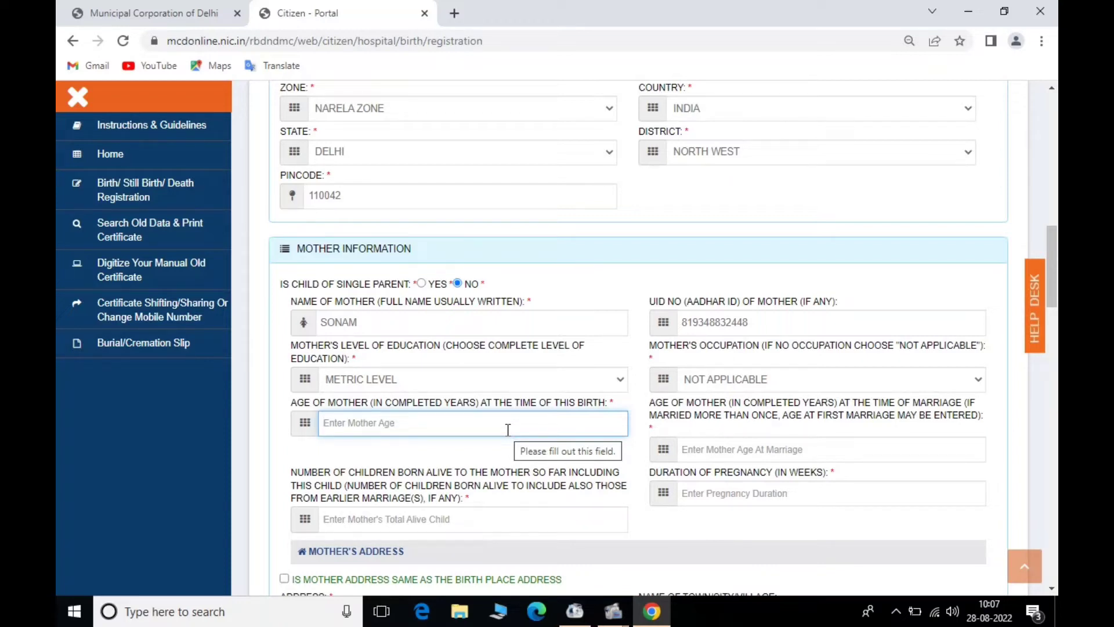
type("21")
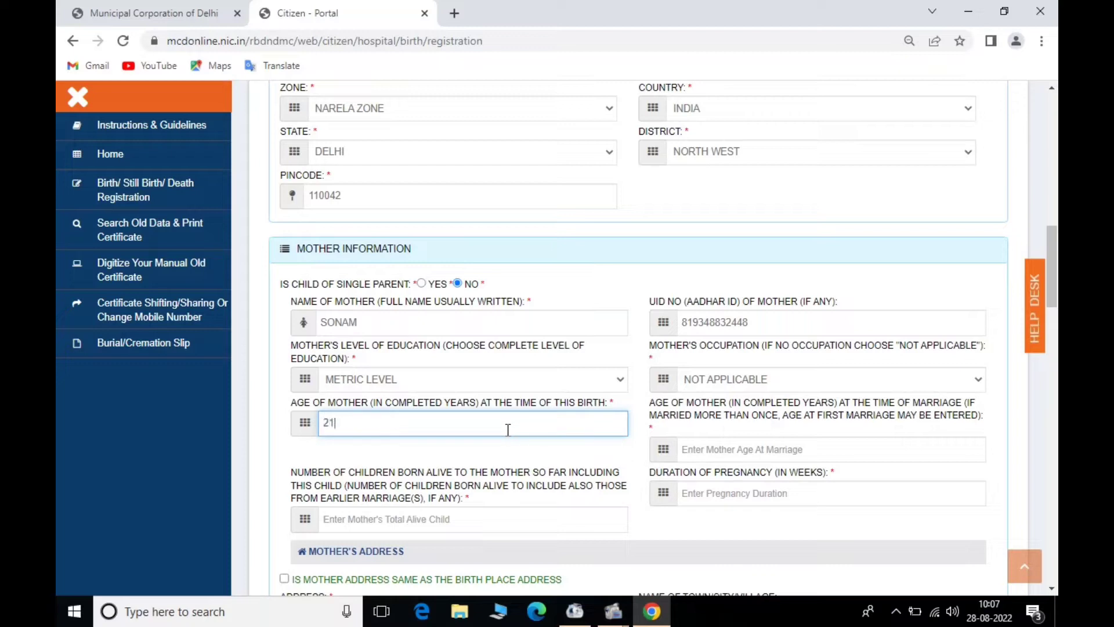
Step: Enter 19 as the mother's age at marriage and 2 as the number of children born alive
key("Tab")
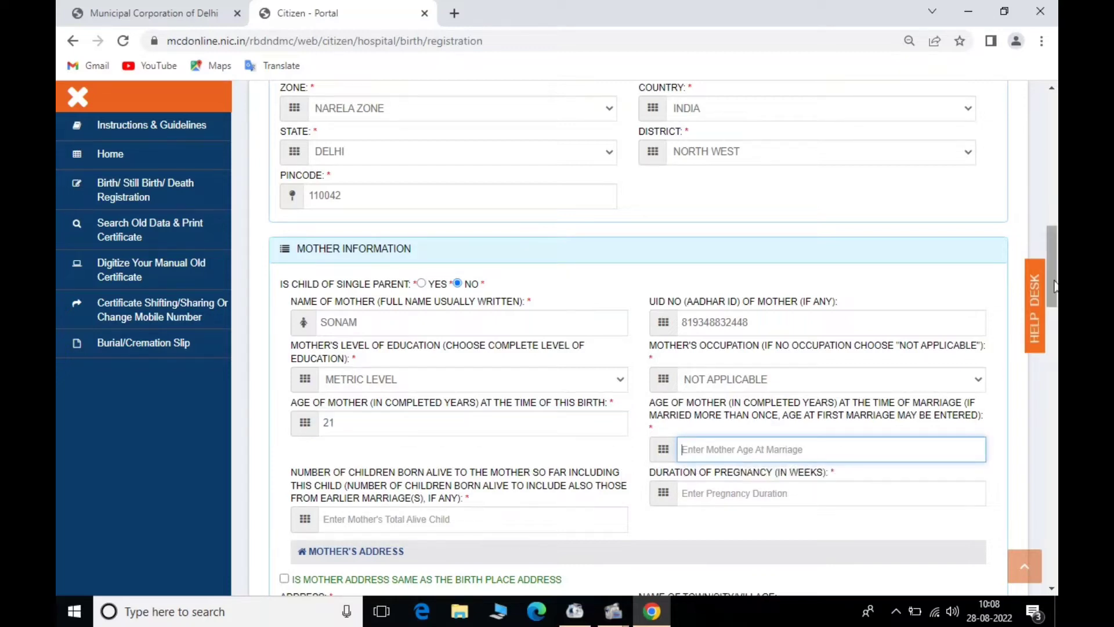
left_click_drag(1053, 277, 1055, 306)
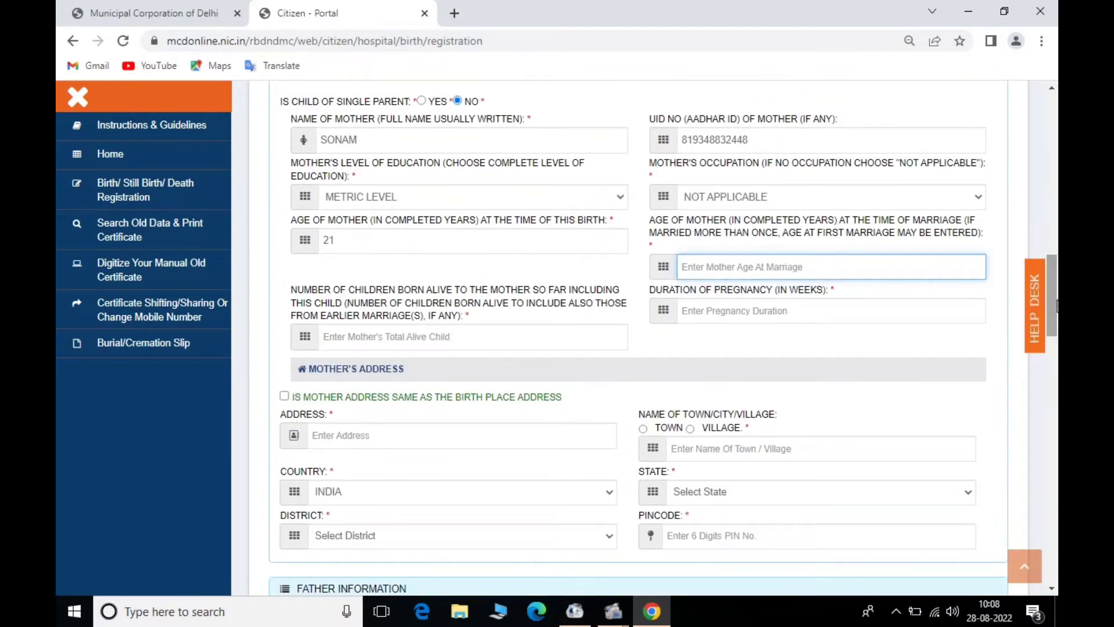
type("19")
key("Tab")
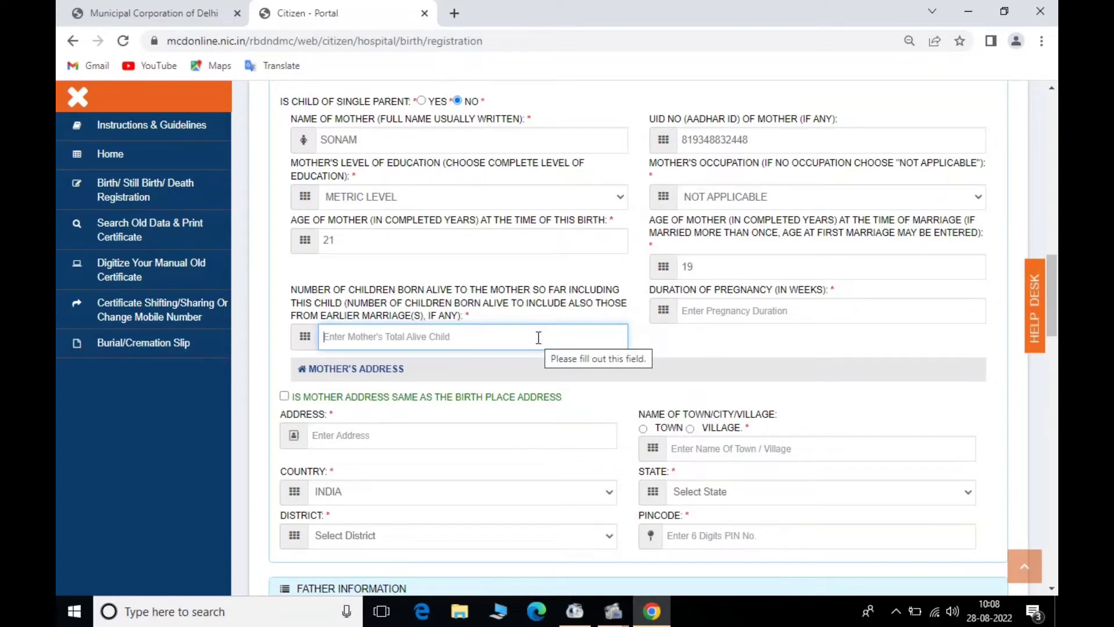
type("2")
key("Tab")
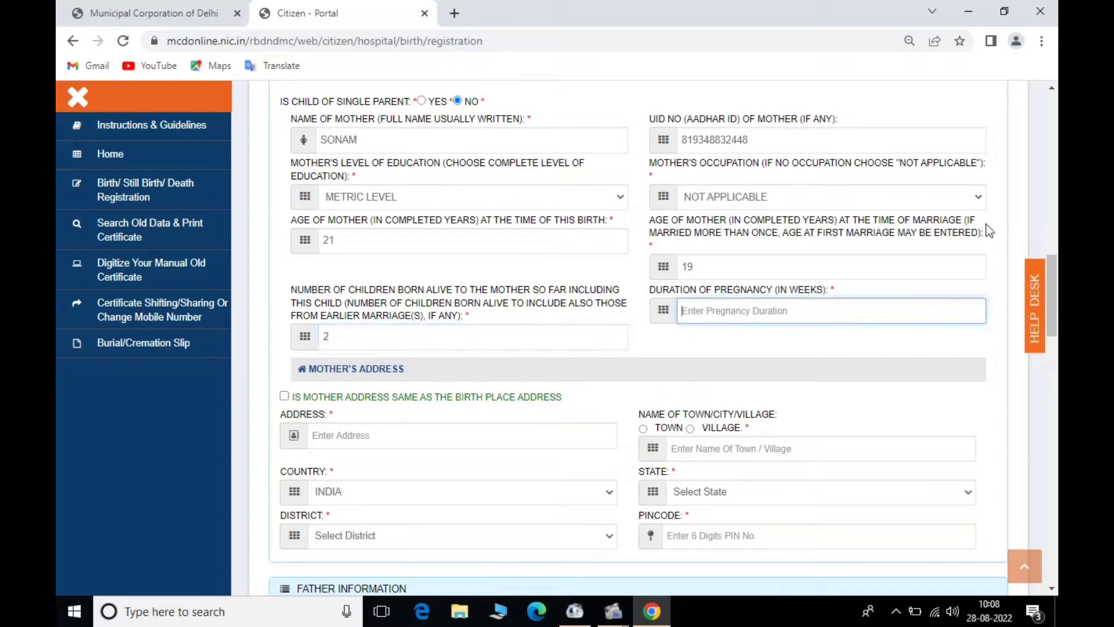
Step: Try to set the mother's address to be the same as the birth place address
left_click_drag(1057, 302, 1058, 316)
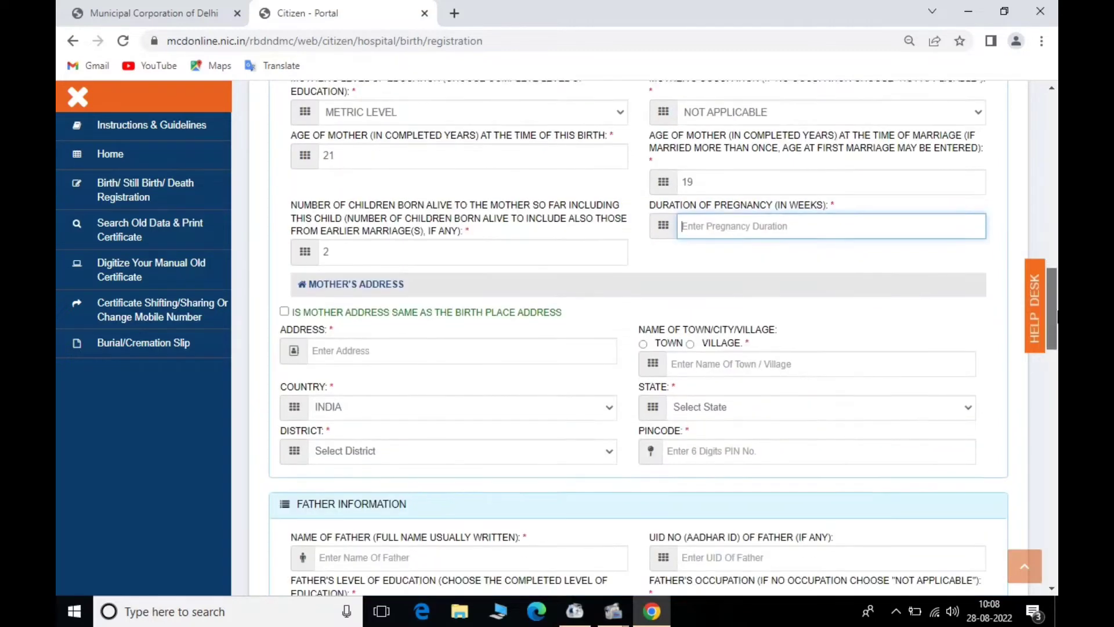
left_click(284, 307)
left_click(547, 299)
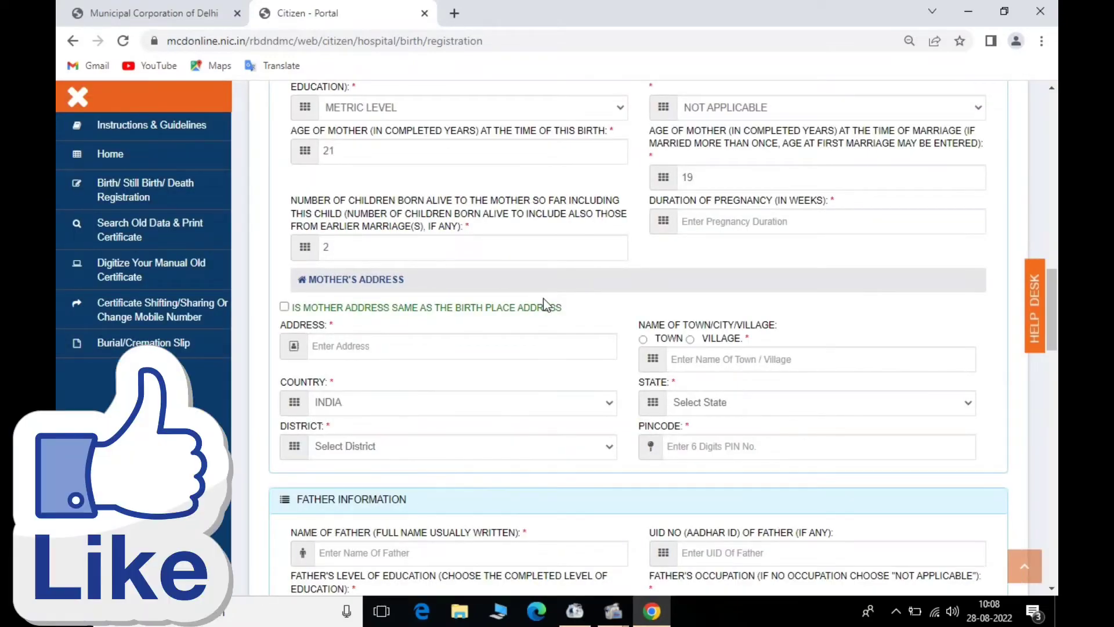
left_click(284, 307)
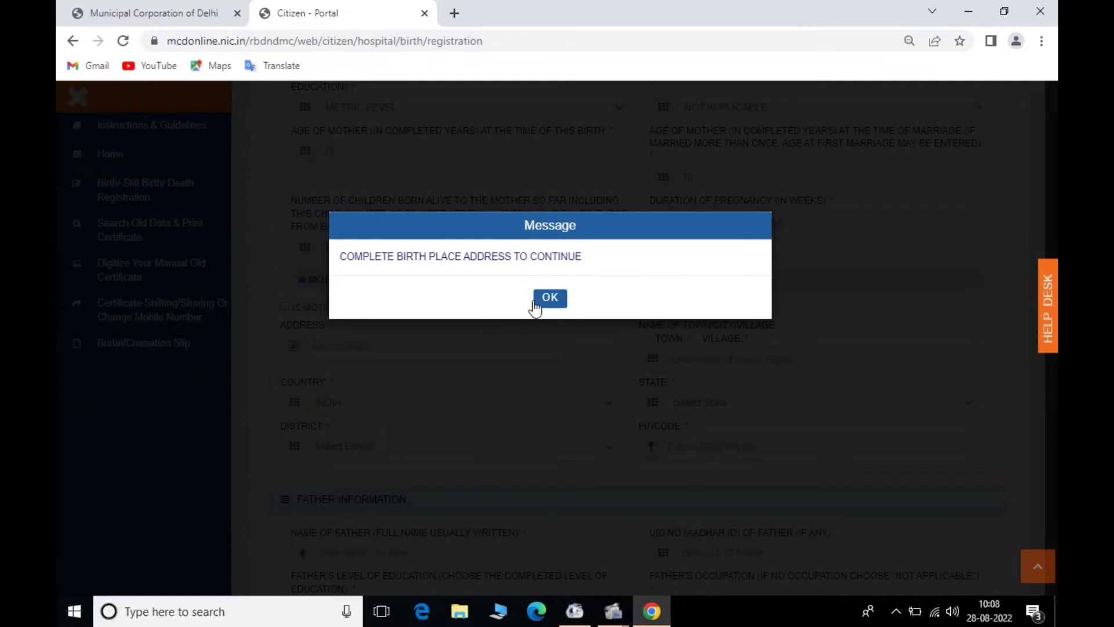
left_click(549, 300)
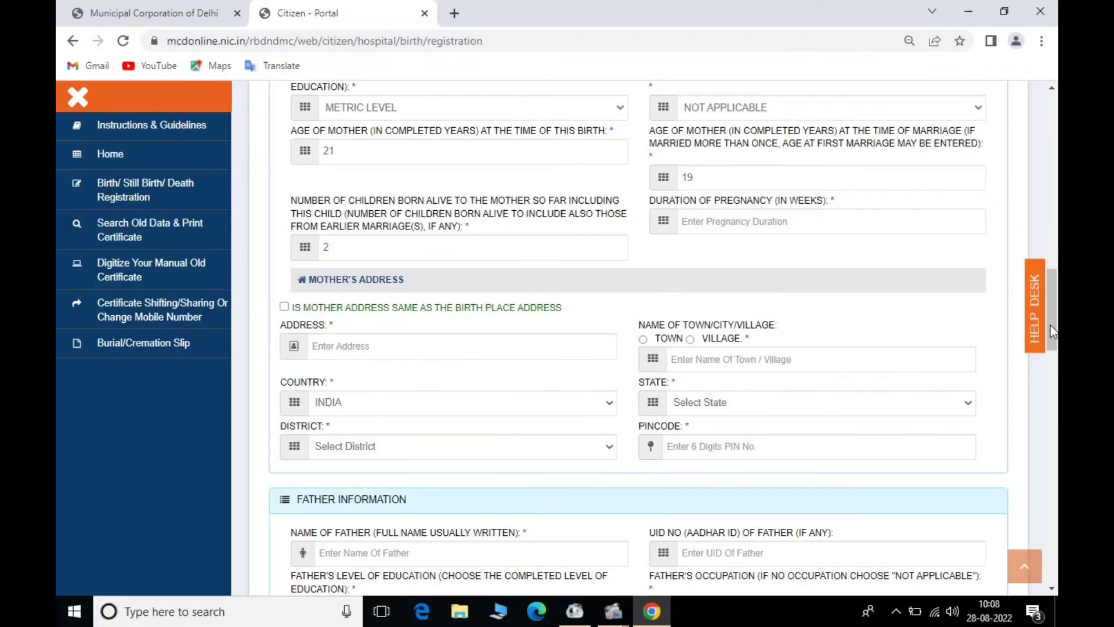
Step: Mark the birth place locality as a village and reuse the birth place address as the mother's address
left_click_drag(1055, 328, 1055, 259)
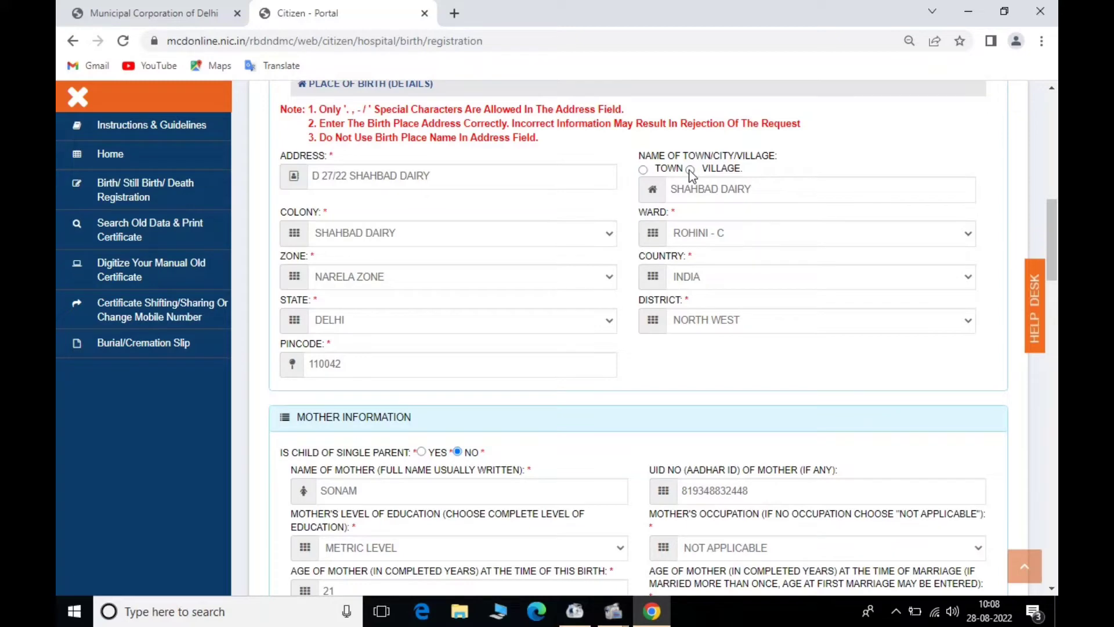
left_click_drag(1055, 238, 1056, 311)
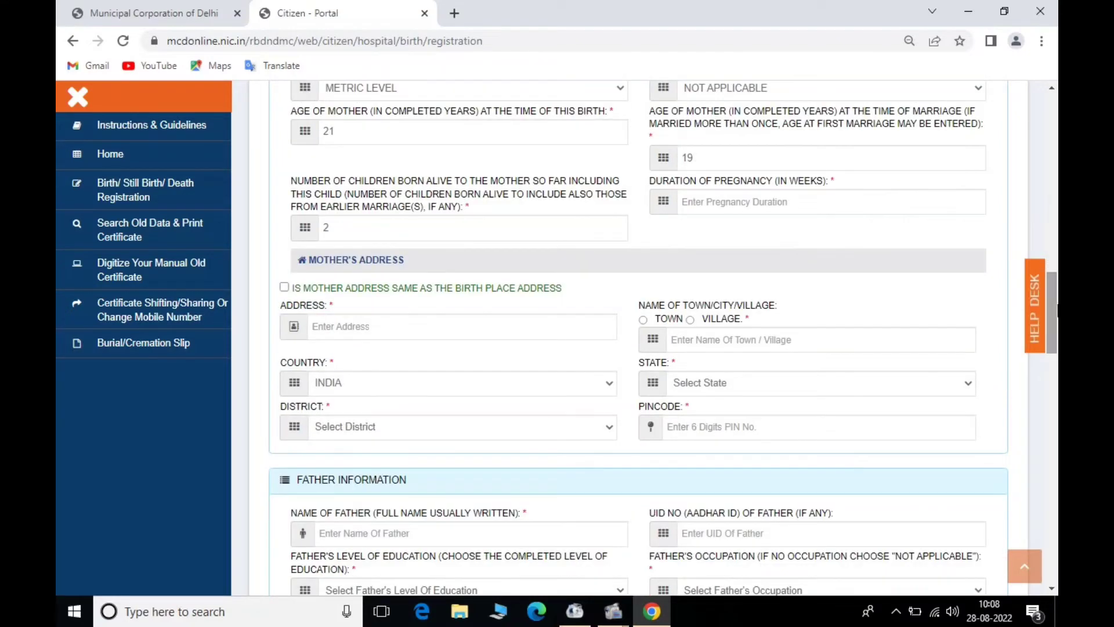
left_click(284, 287)
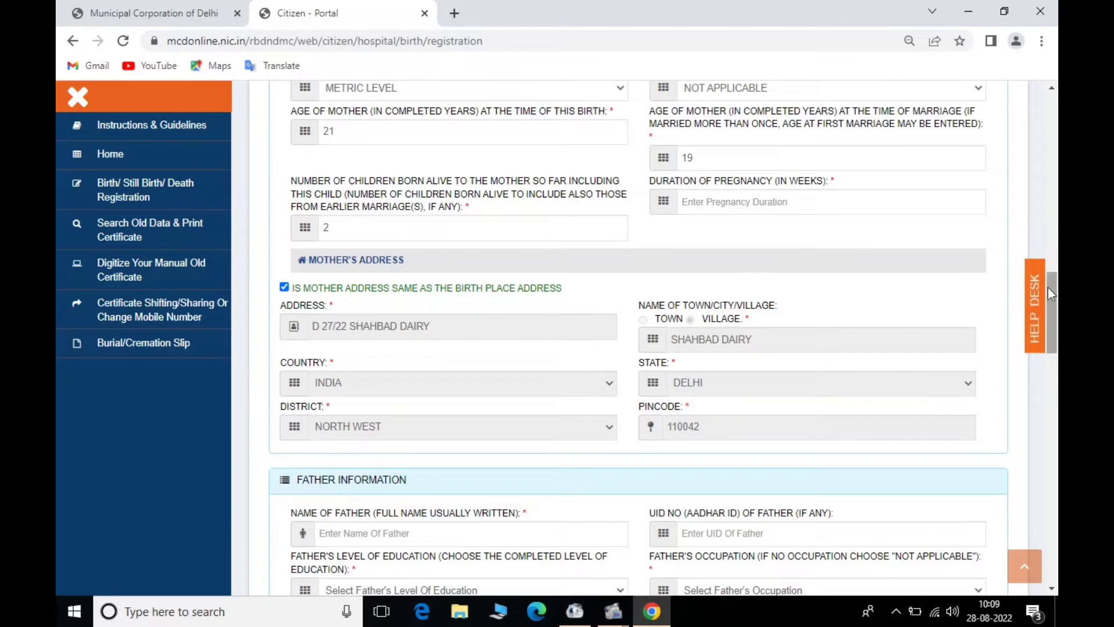
Step: Reuse the mother's address as the correspondence address and the correspondence address as the parents' permanent address
left_click_drag(1056, 293, 1056, 363)
left_click(294, 269)
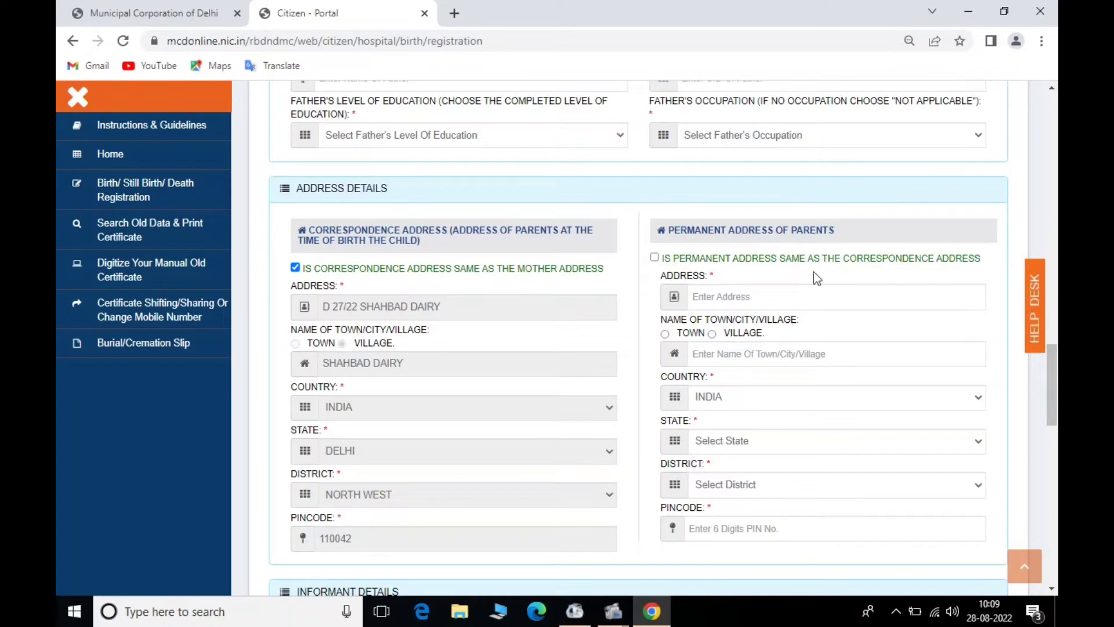
left_click(654, 258)
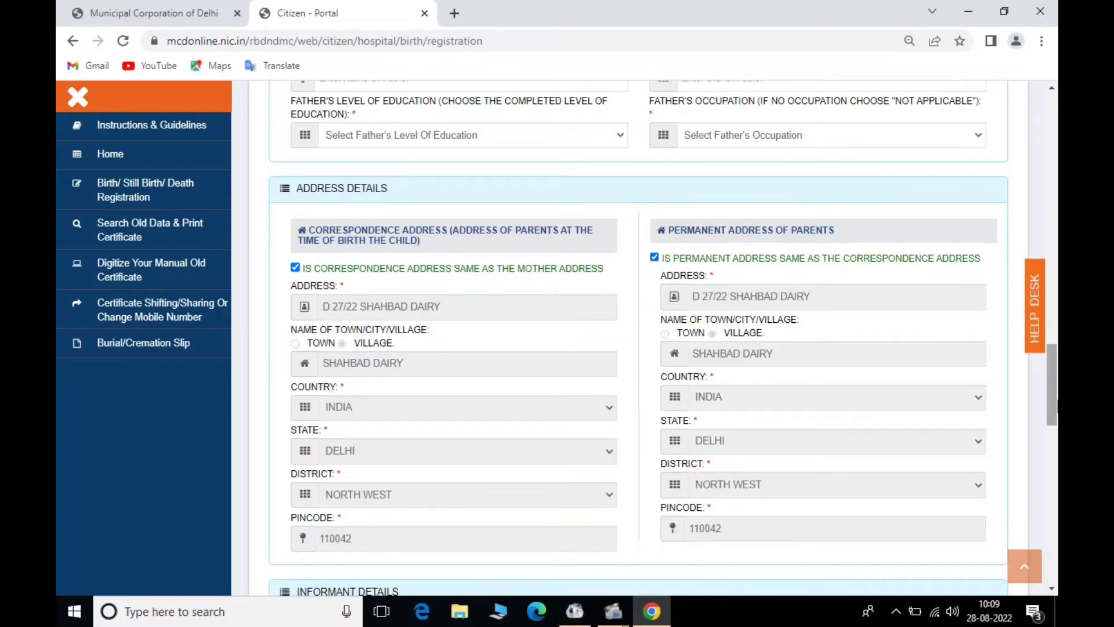
Step: Enter the father's full name and UID (Aadhar ID) number in the father information section
scroll(1053, 377, "up", 3)
left_click_drag(1057, 369, 1058, 367)
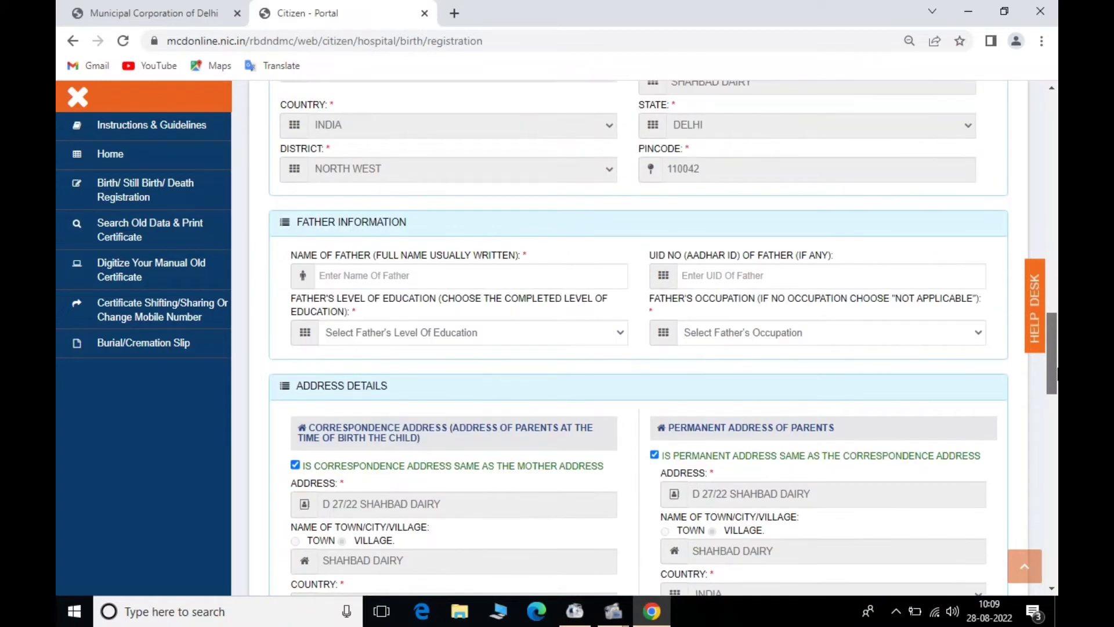
left_click(512, 281)
type("RATAN")
key("Tab")
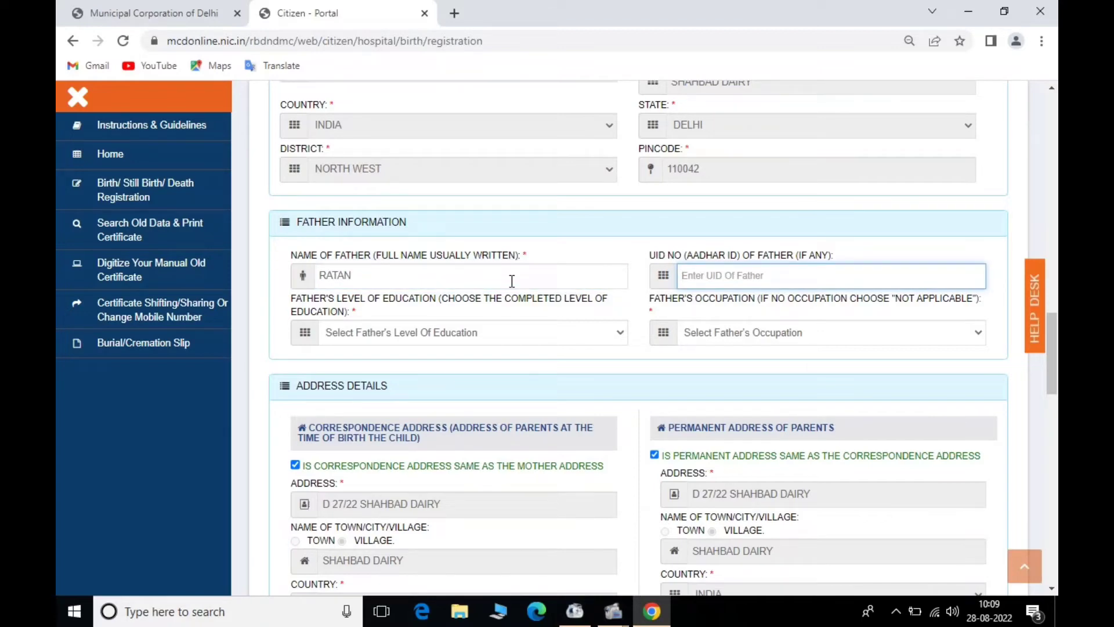
key("Tab")
Step: Set the father's level of education to INTERMEDIATE LEVEL and his occupation to PRODUCTION, TRANSPORT, LABOURS
left_click(479, 333)
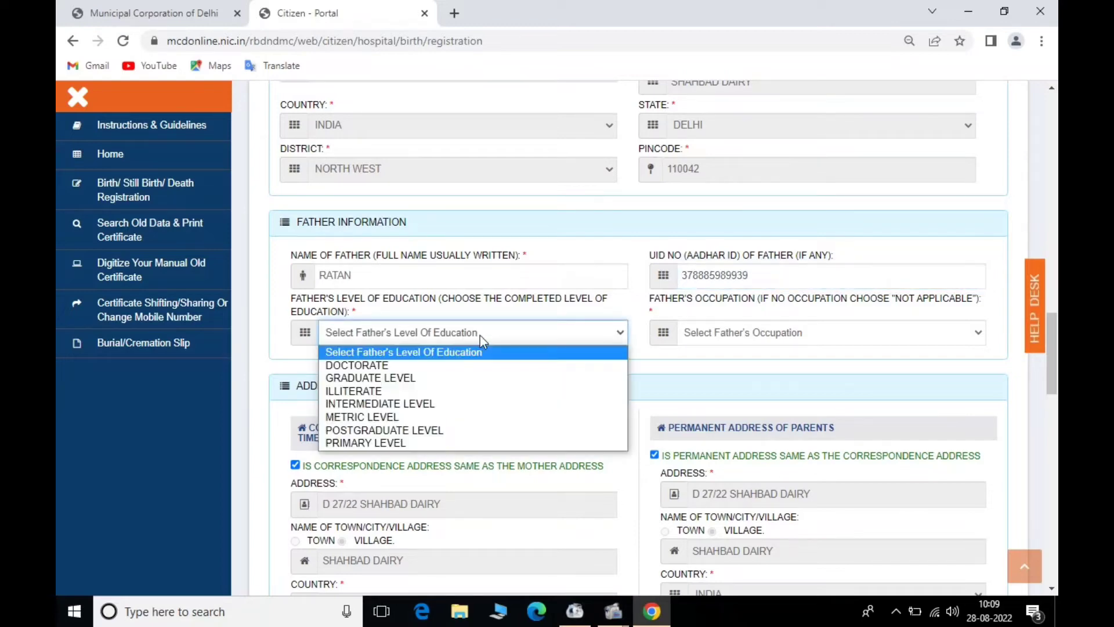
left_click(447, 404)
left_click(748, 333)
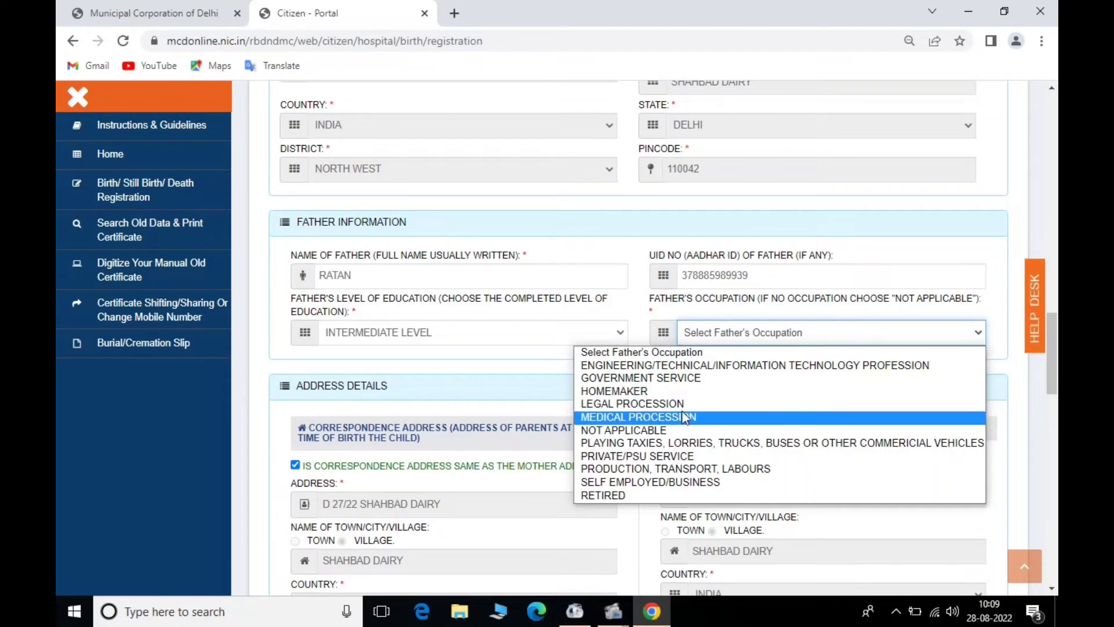
left_click(682, 474)
Step: Set the informant's address to be the same as the permanent address in the informant details
scroll(1055, 374, "down", 1)
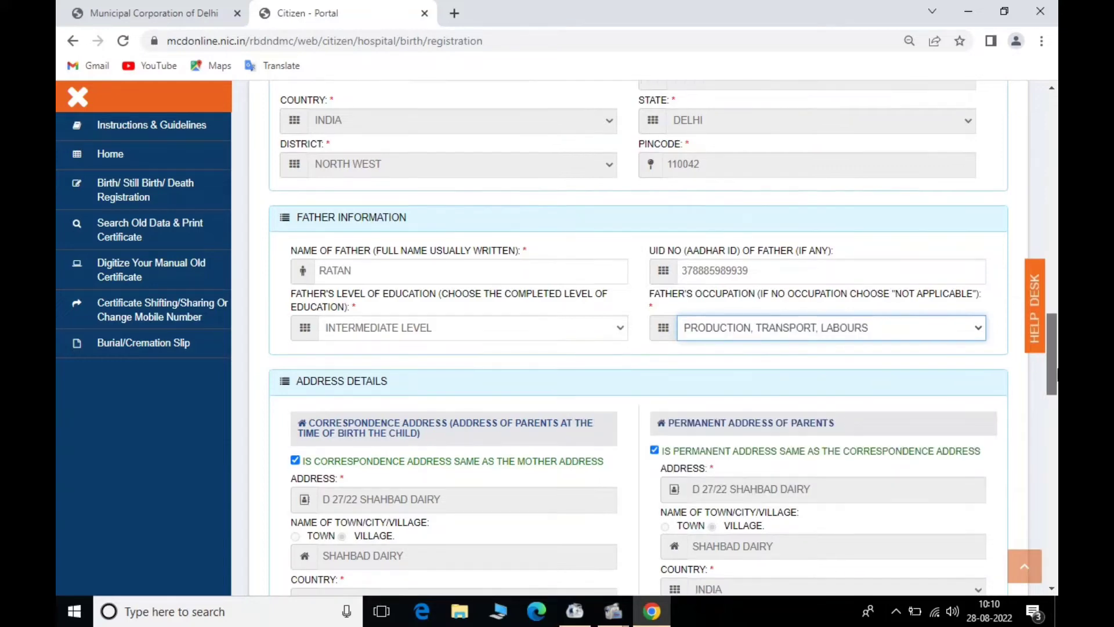
scroll(807, 329, "down", 3)
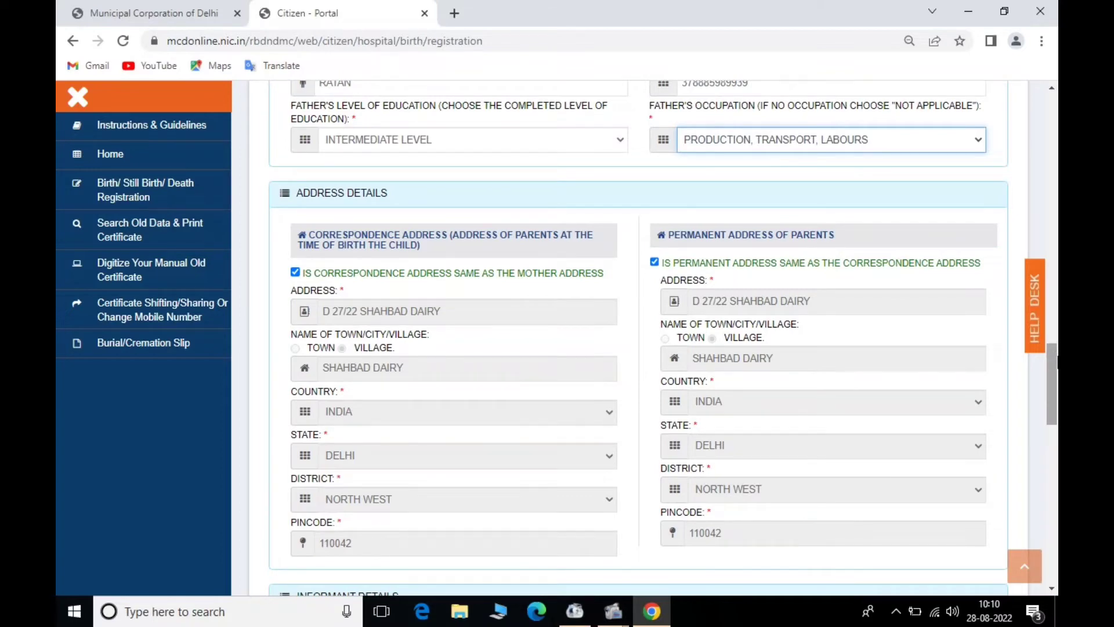
scroll(1057, 360, "down", 3)
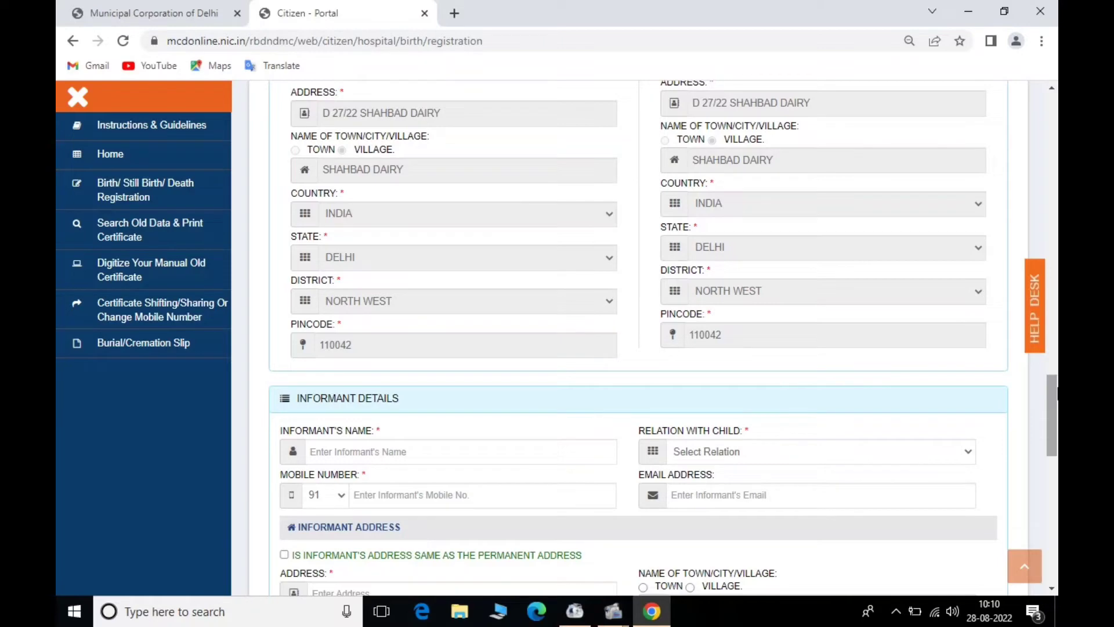
left_click_drag(1057, 394, 1057, 425)
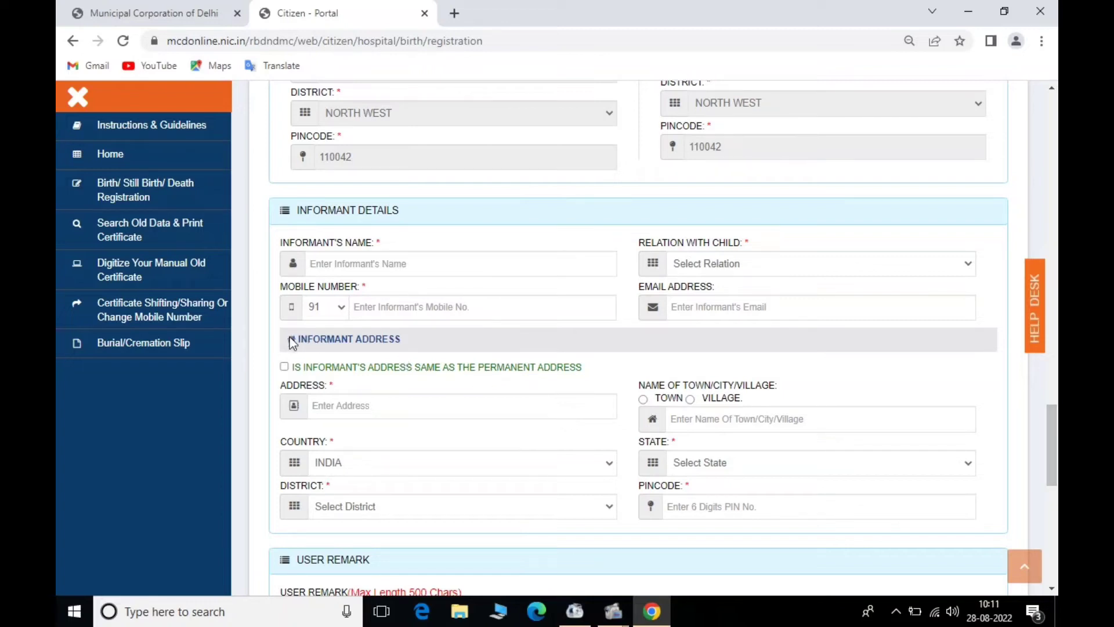
left_click(284, 367)
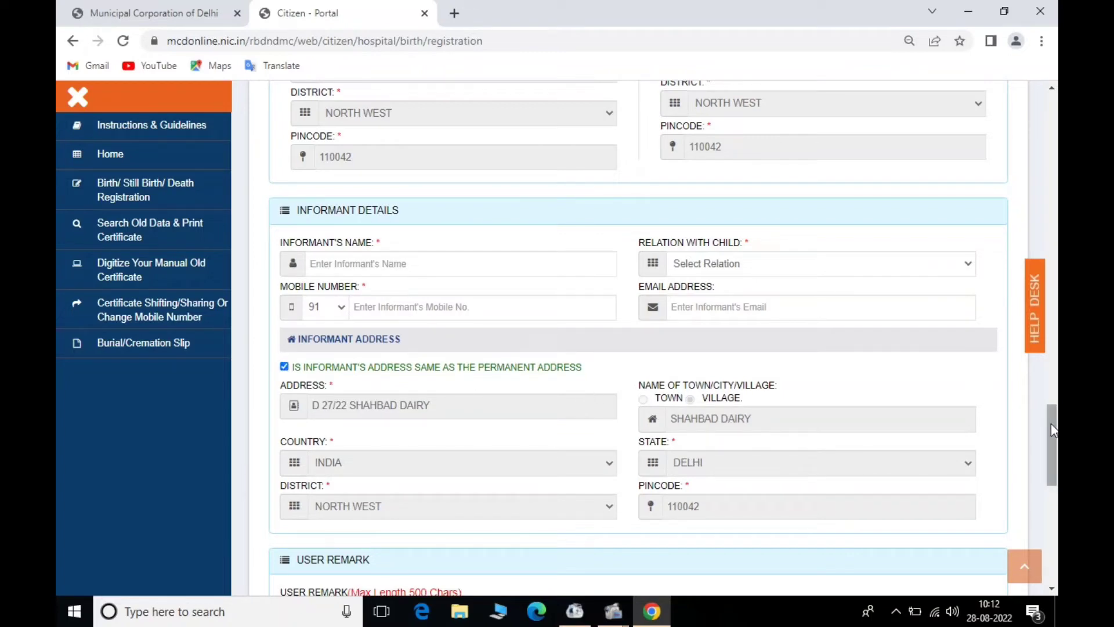
Step: Write the user remark "DEAR SIR , PLEASE GENERATE MY DAUGHTER BIRTH CERTIFICATE, ITS ALLREADY DELAYED ."
left_click_drag(1056, 444, 1046, 472)
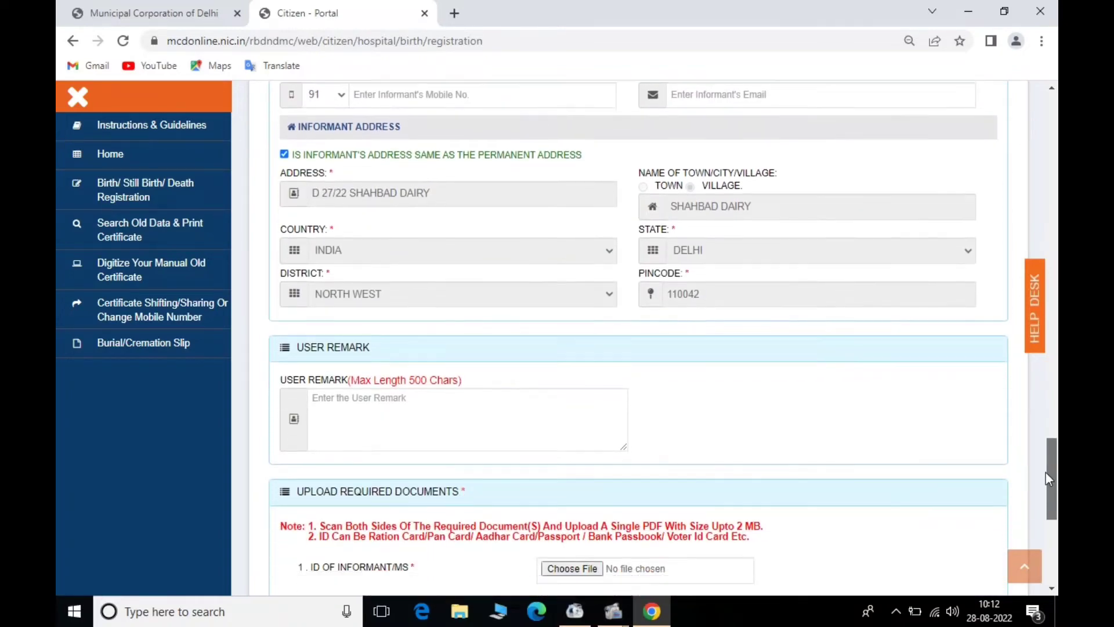
left_click(460, 402)
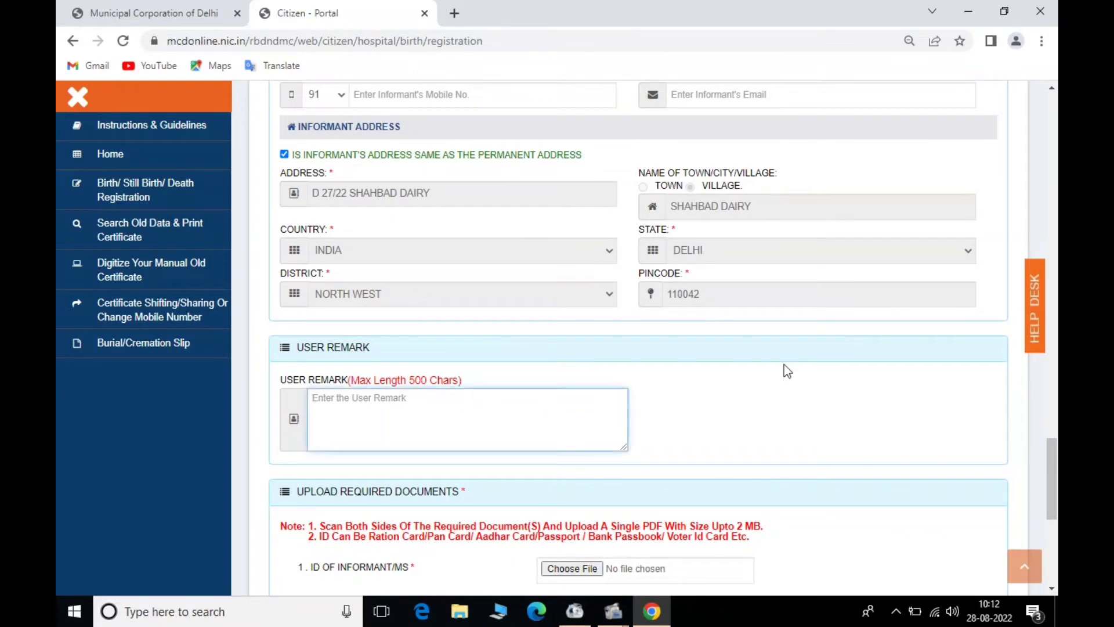
scroll(1051, 476, "down", 4)
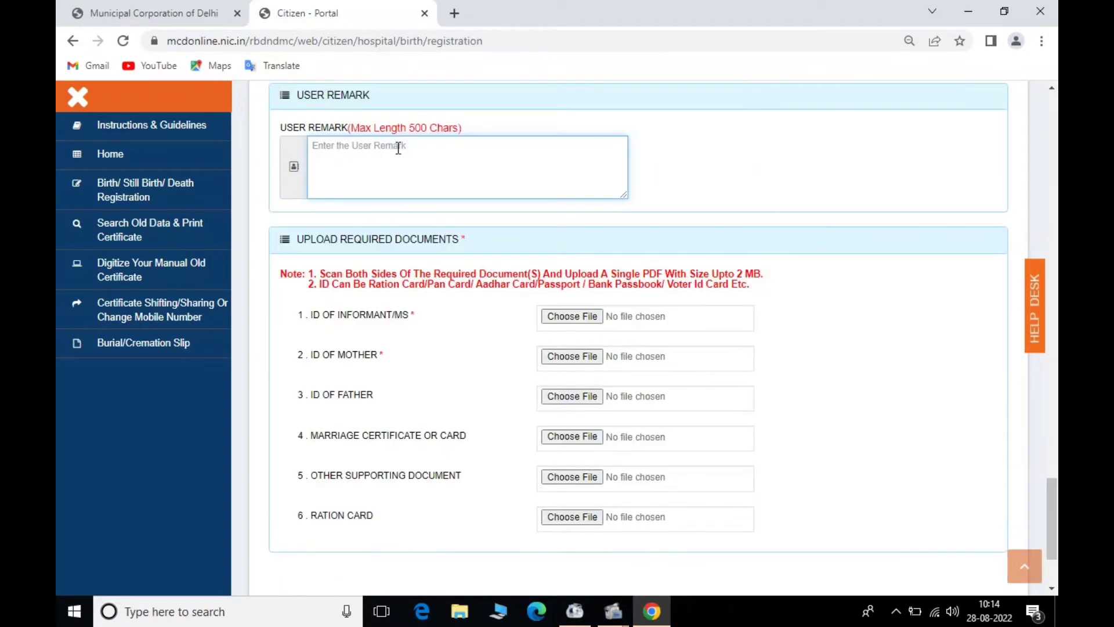
type("DEAR SIR , PLEASE GENERATE MY D")
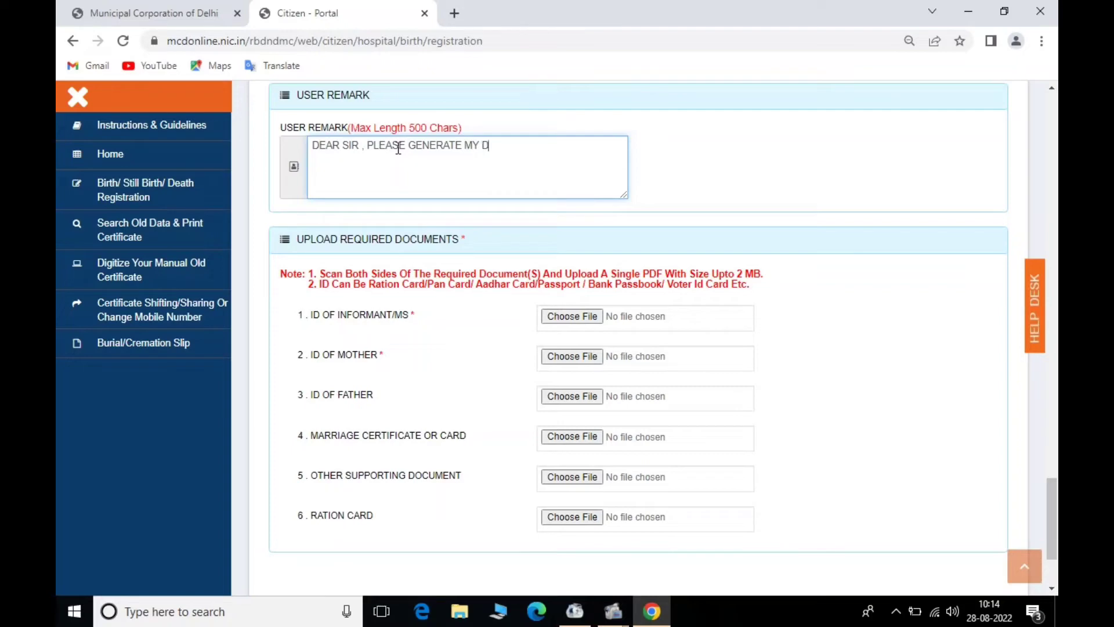
type("AUGHTER BIRTH CER")
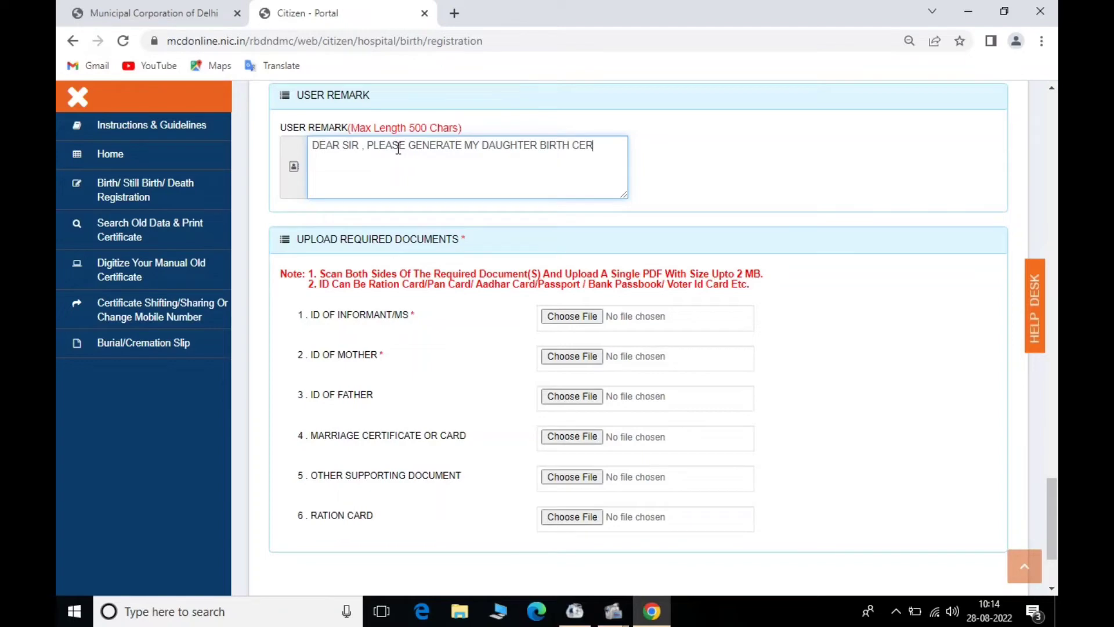
type("TIFICATE, ITS AK")
key("BackSpace")
type("LLRe")
key("BackSpace")
type("EADY DE")
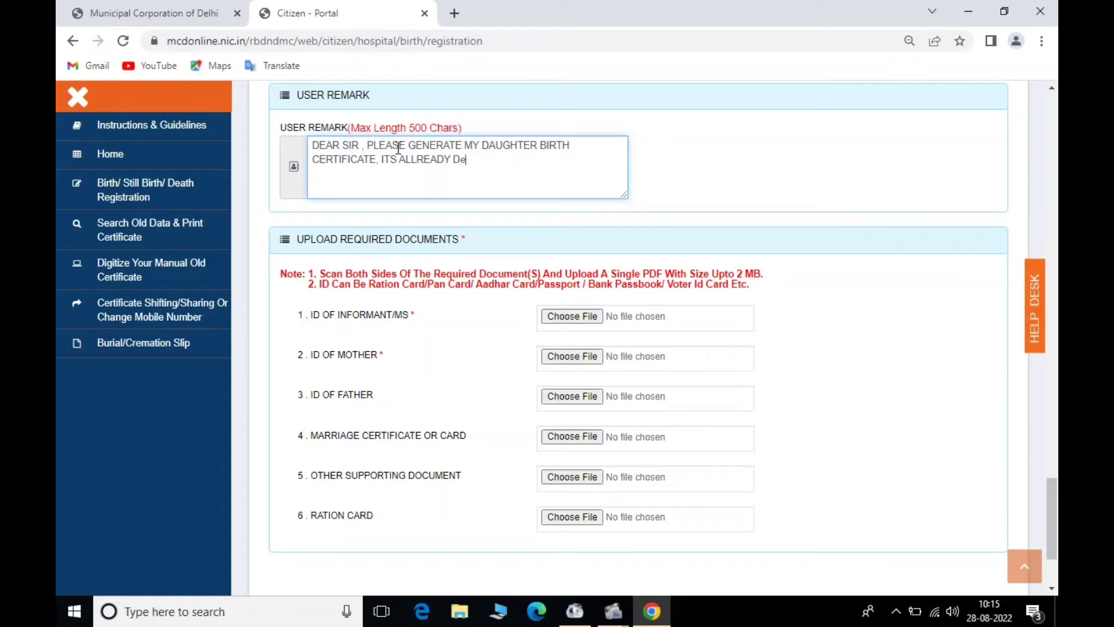
type("LAYED .")
Step: End the user remark with the separate lines "PLEASE SIR." and "THANK YOU."
key("Return")
type("PLEASE SIR.")
key("Return")
type("THANK YOU")
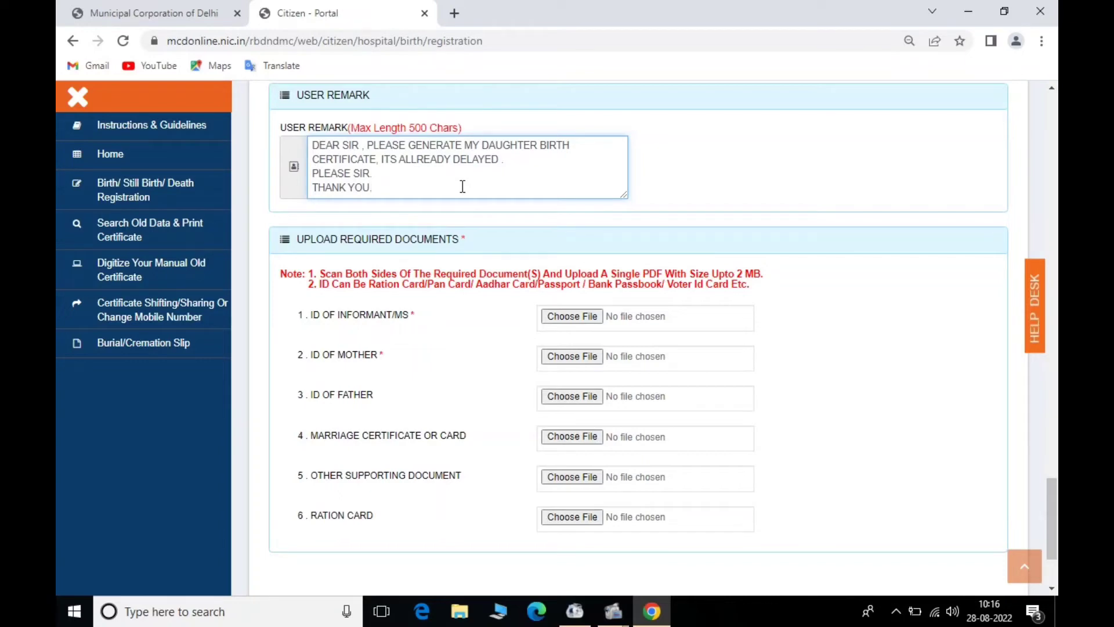
Step: Switch to File Explorer and open the Download folder in the Redmi Note 9 Pro's internal shared storage
left_click(968, 12)
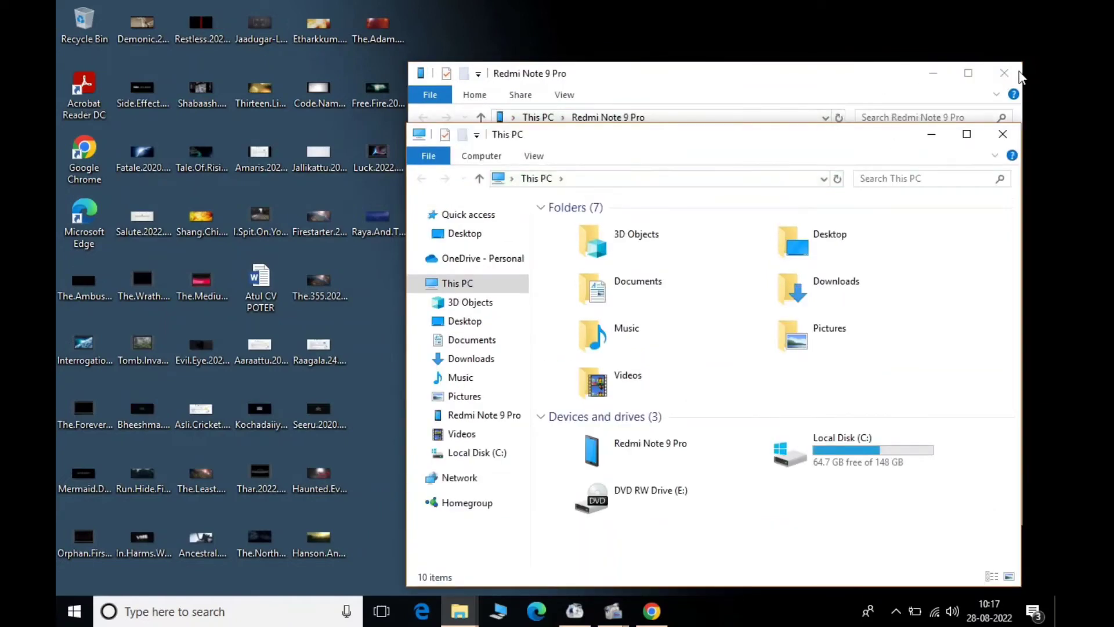
left_click(1003, 79)
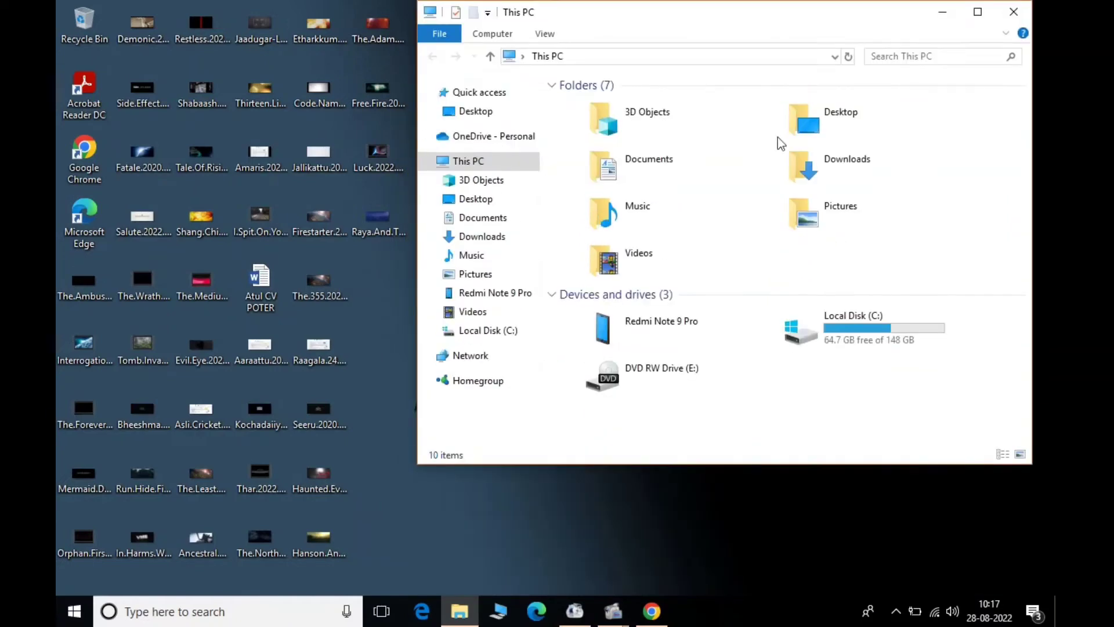
double_click(660, 336)
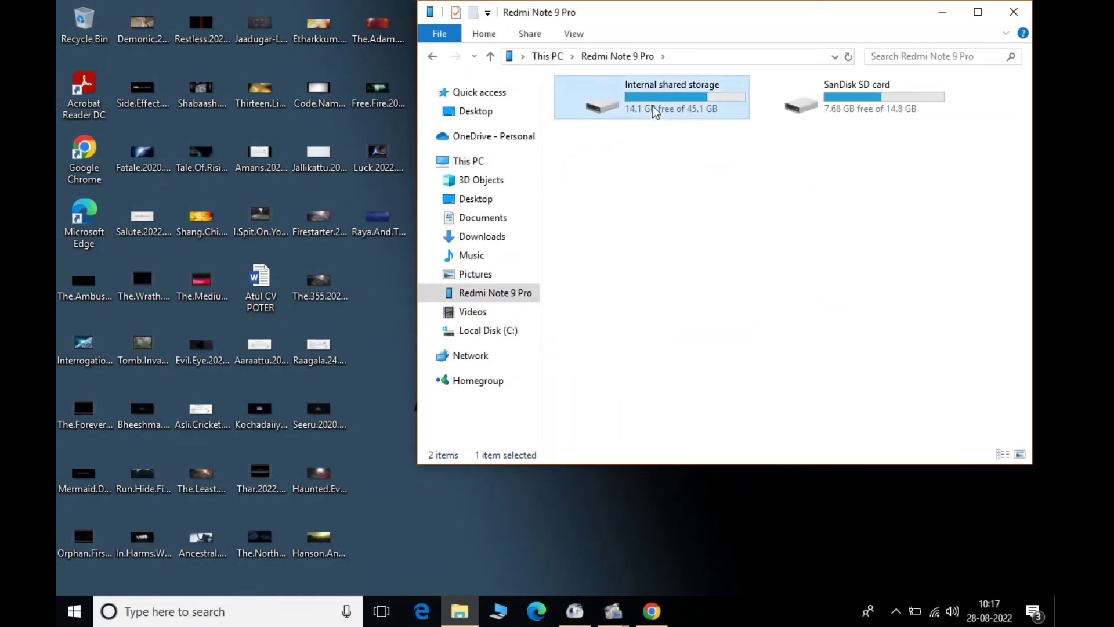
double_click(656, 109)
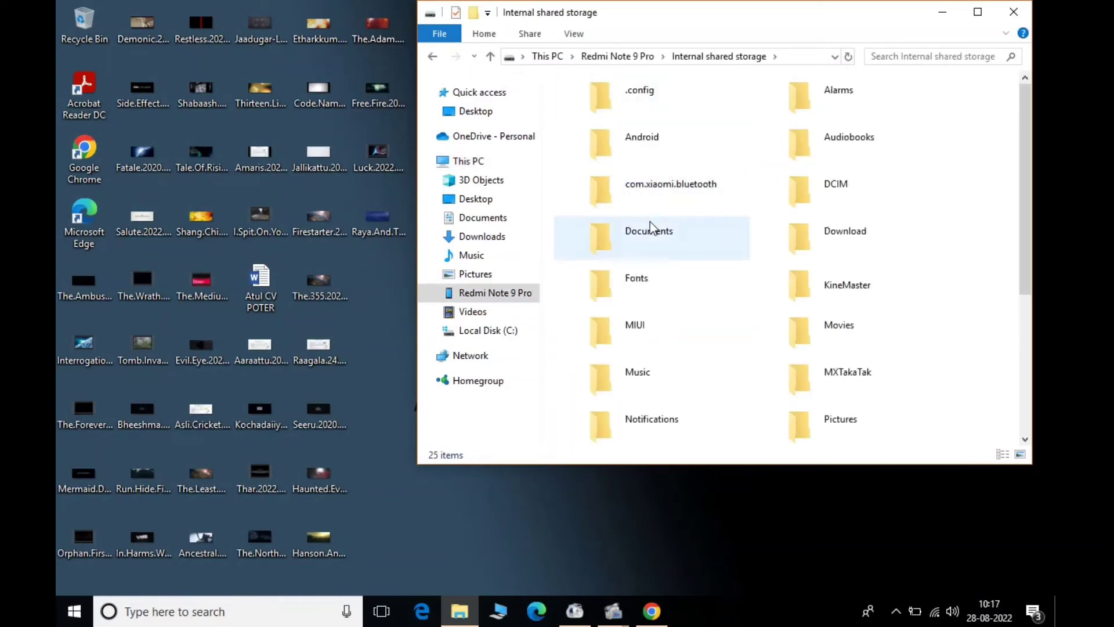
double_click(797, 239)
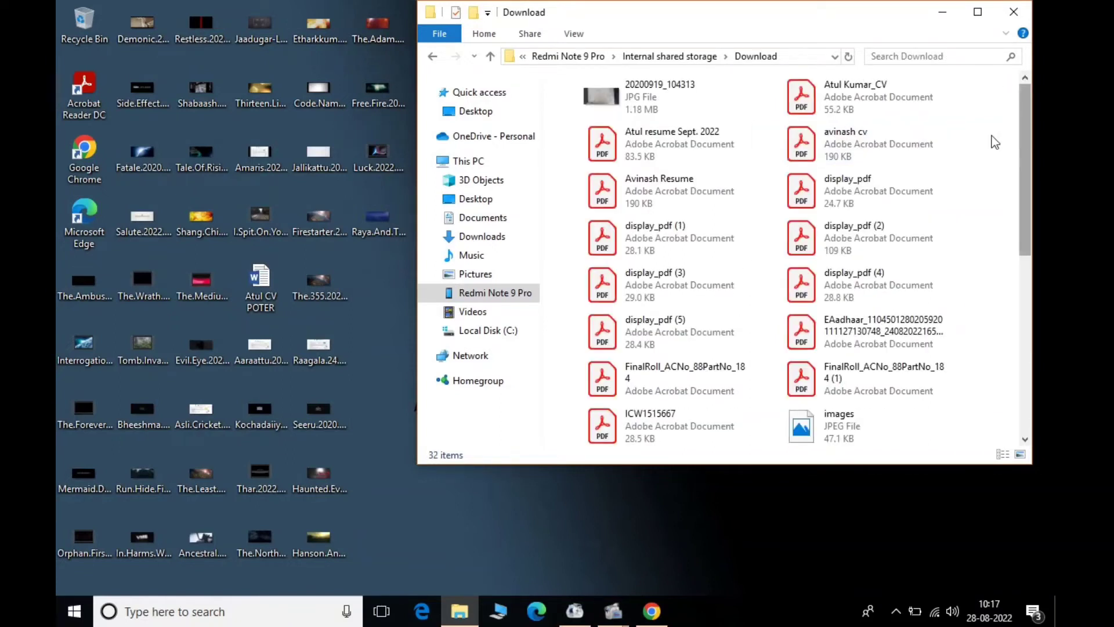
left_click(907, 140)
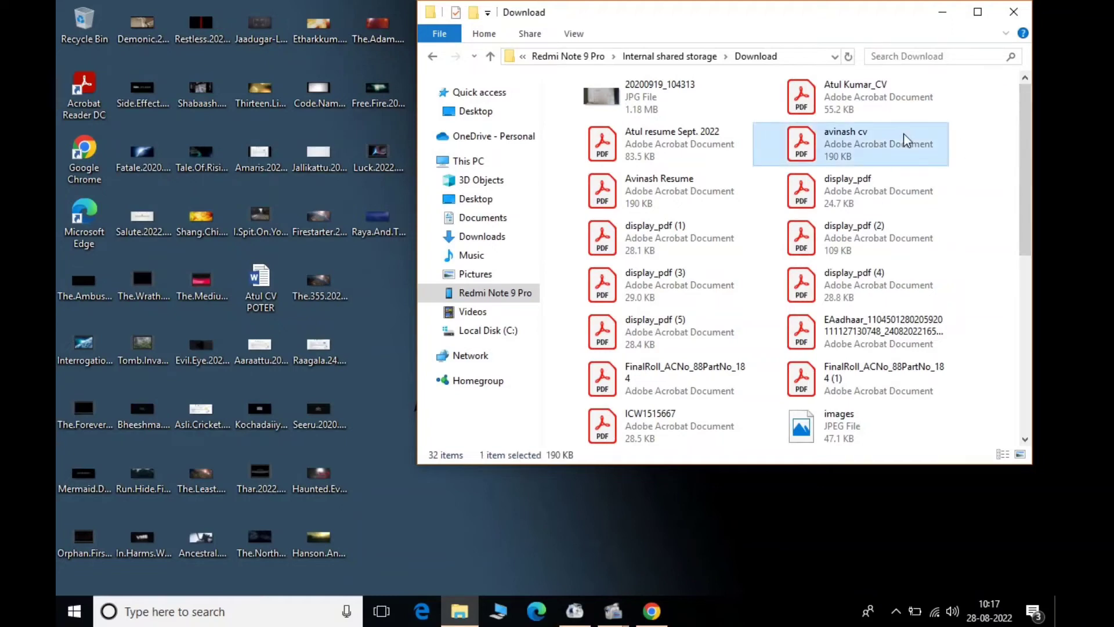
Step: Copy the father's Aadhaar card, mother's ID and child's Tika card PDFs from the phone's Download folder to the desktop
key("r")
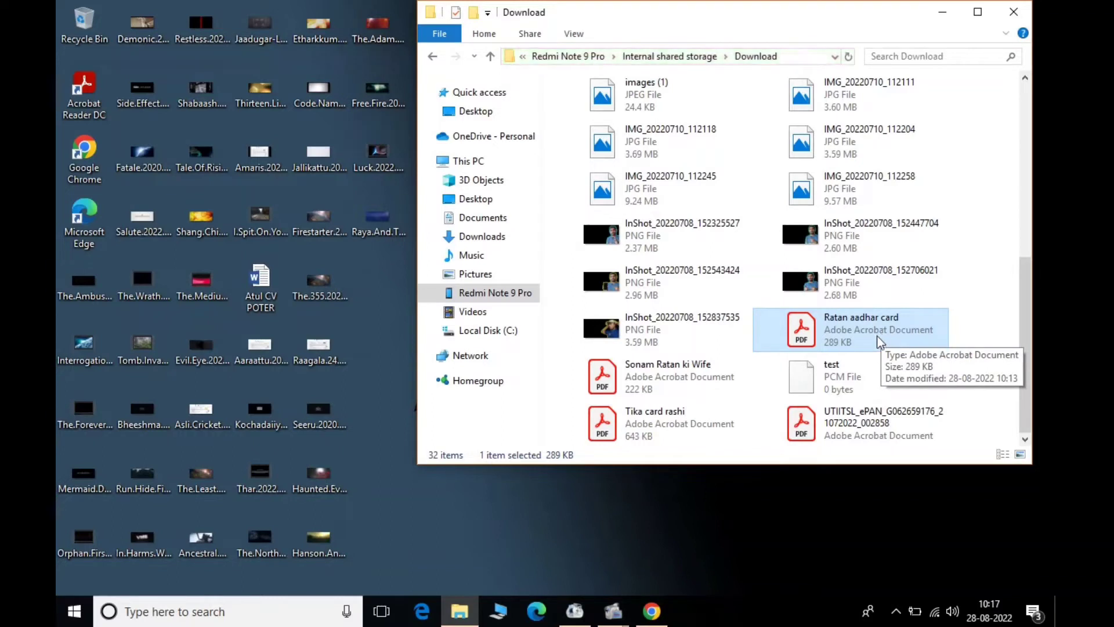
left_click(696, 383, "ctrl")
left_click(696, 418, "ctrl")
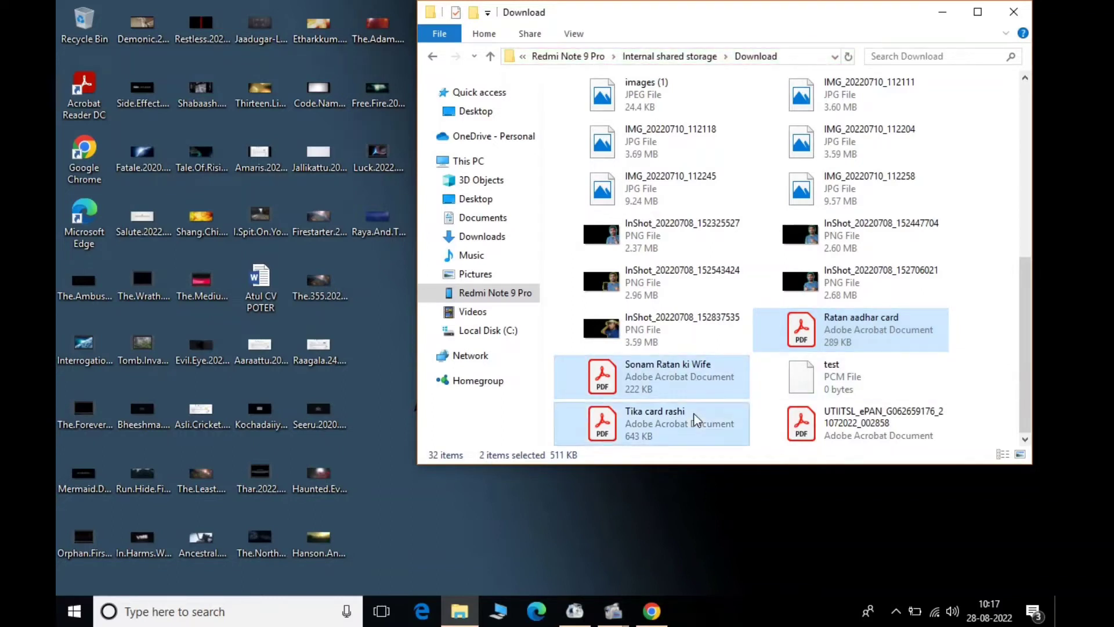
left_click(583, 519)
key("ctrl+v")
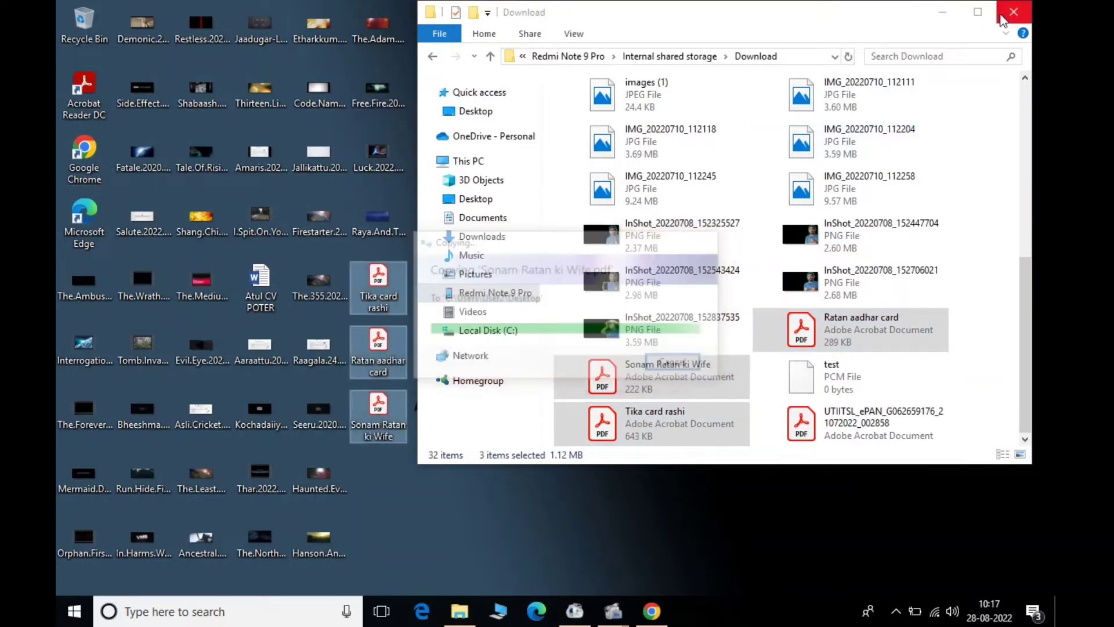
left_click(942, 13)
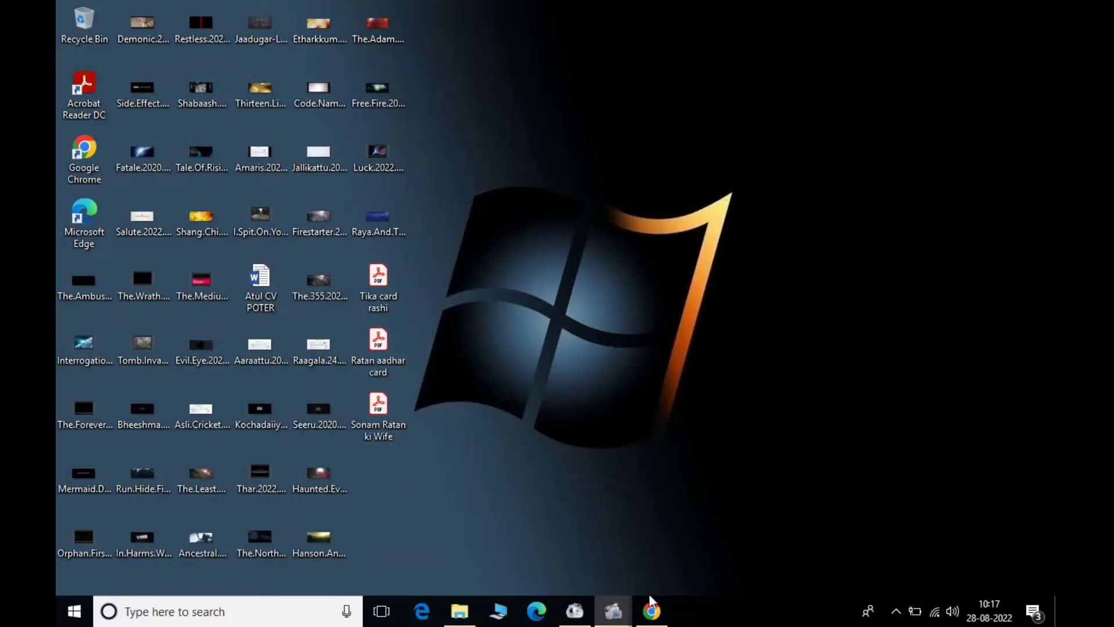
Step: Switch to Chrome and attach the father's Aadhaar card PDF from the Desktop folder as the ID of Informant/MS
left_click(651, 611)
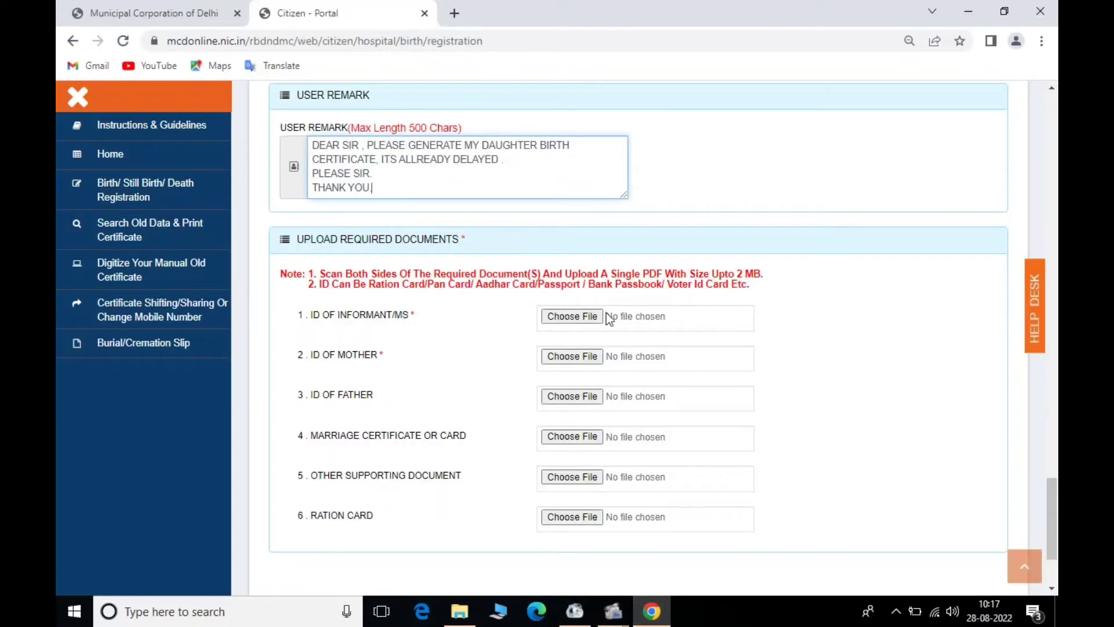
left_click(563, 315)
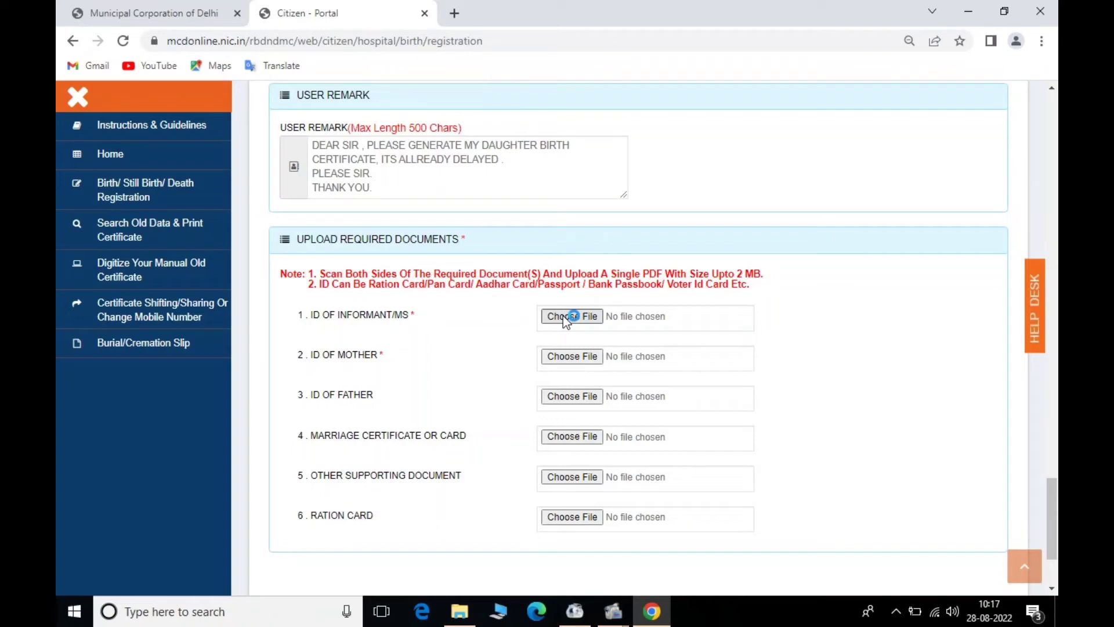
left_click(566, 320)
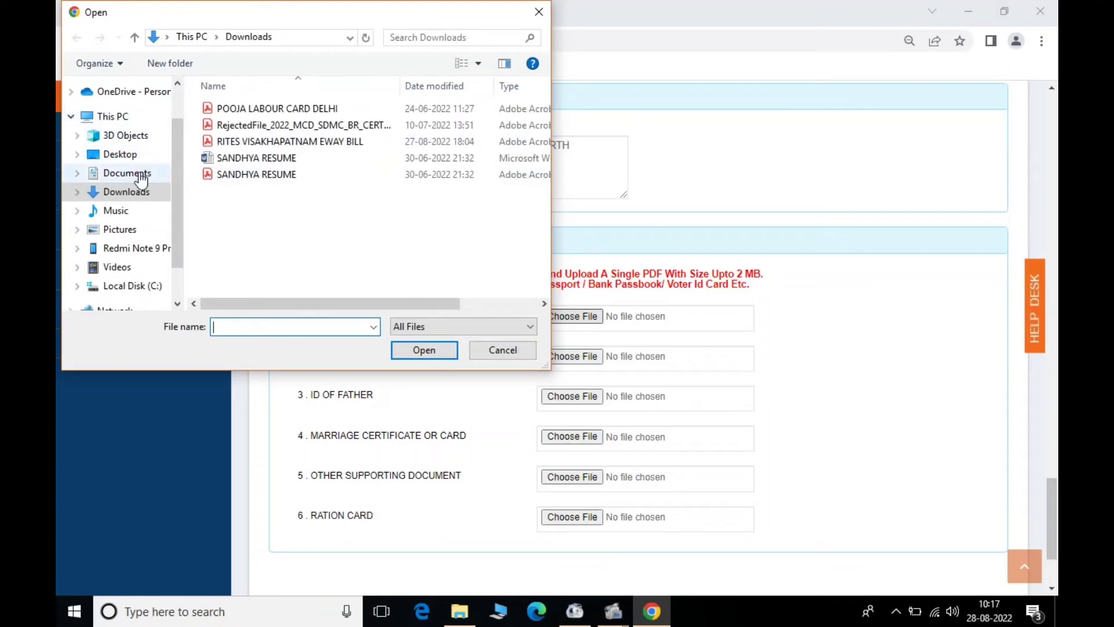
scroll(176, 173, "up", 1)
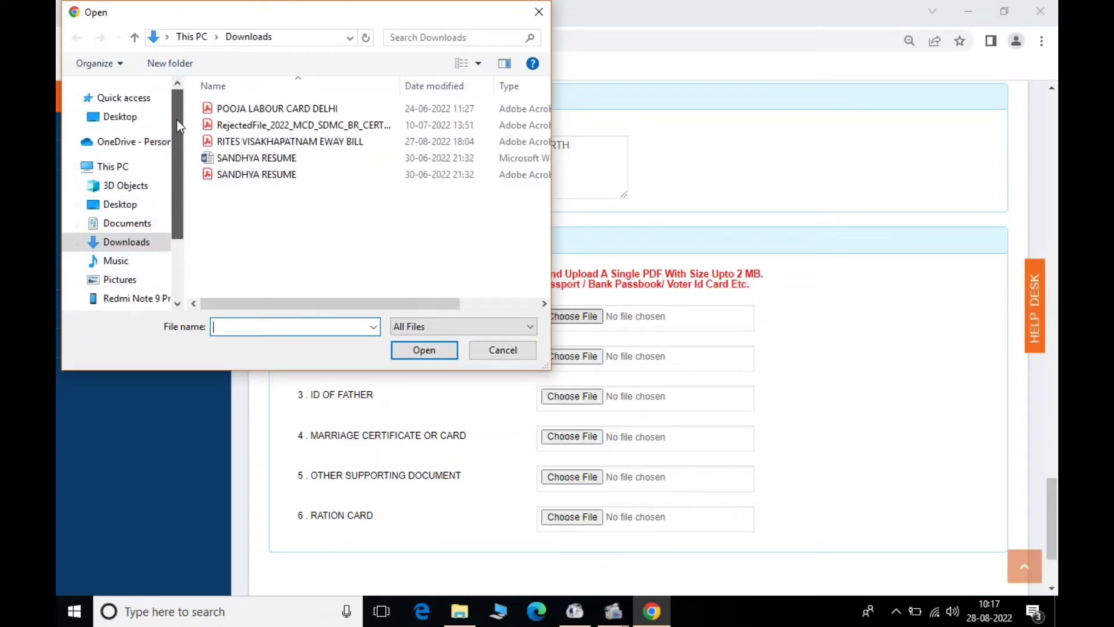
left_click(155, 117)
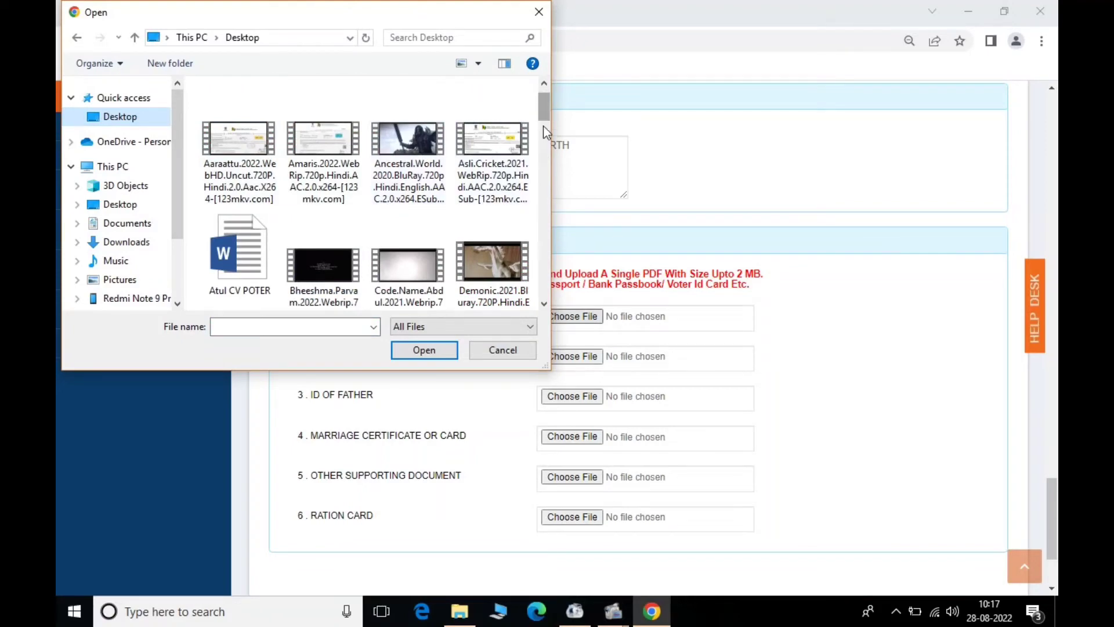
left_click_drag(543, 112, 543, 145)
left_click(410, 154)
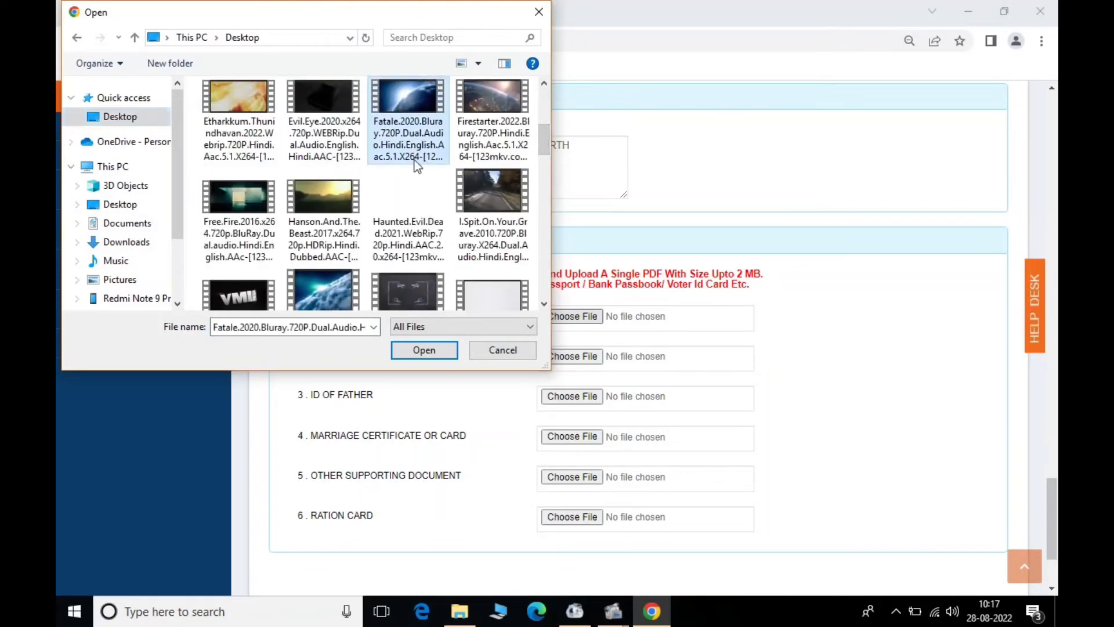
key("r")
left_click(347, 161)
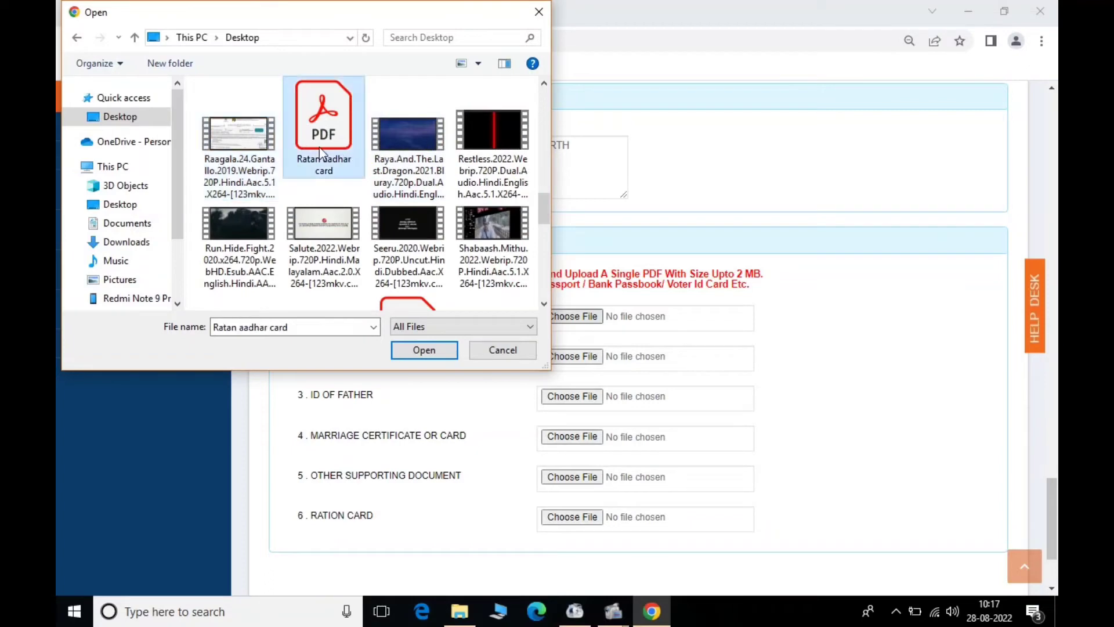
left_click(424, 351)
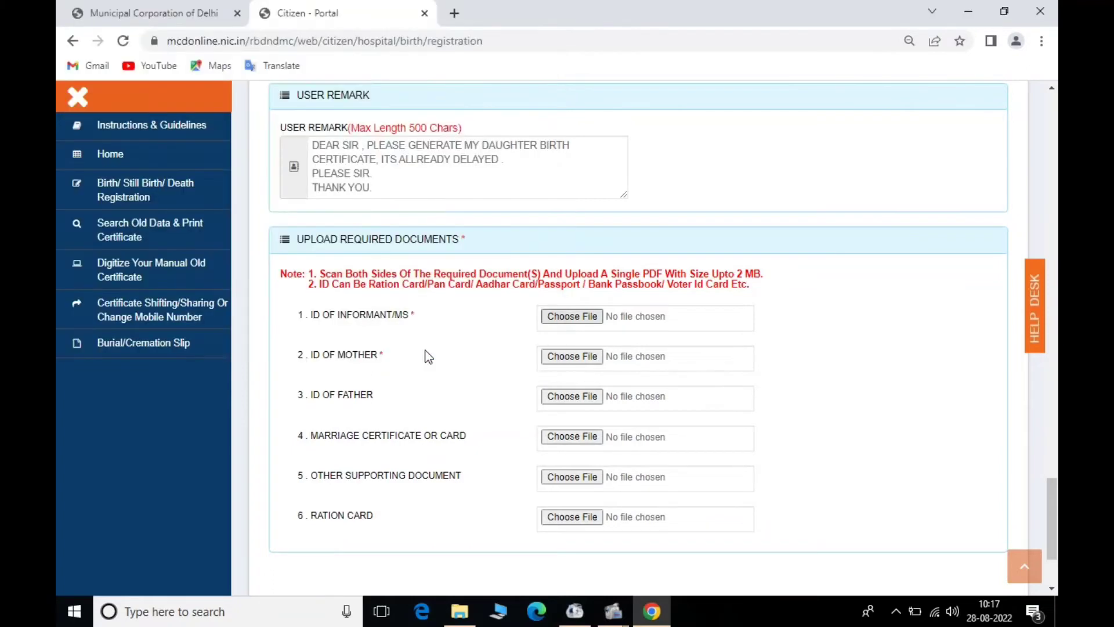
Step: Attach the mother's ID PDF from the Desktop folder as the ID of Mother
left_click(575, 357)
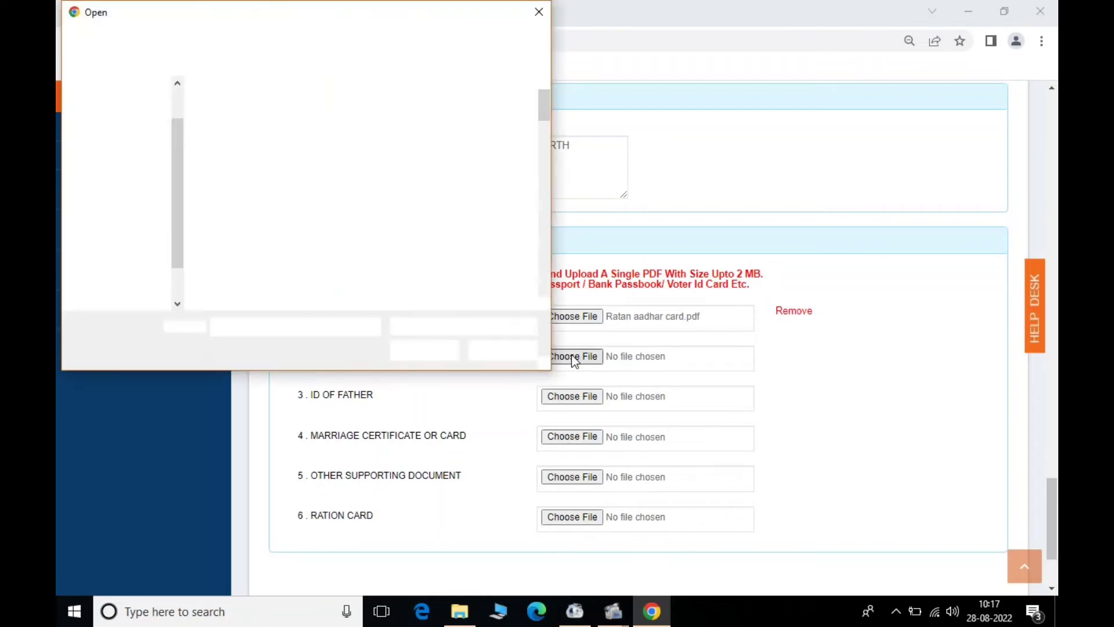
left_click(439, 36)
type("s")
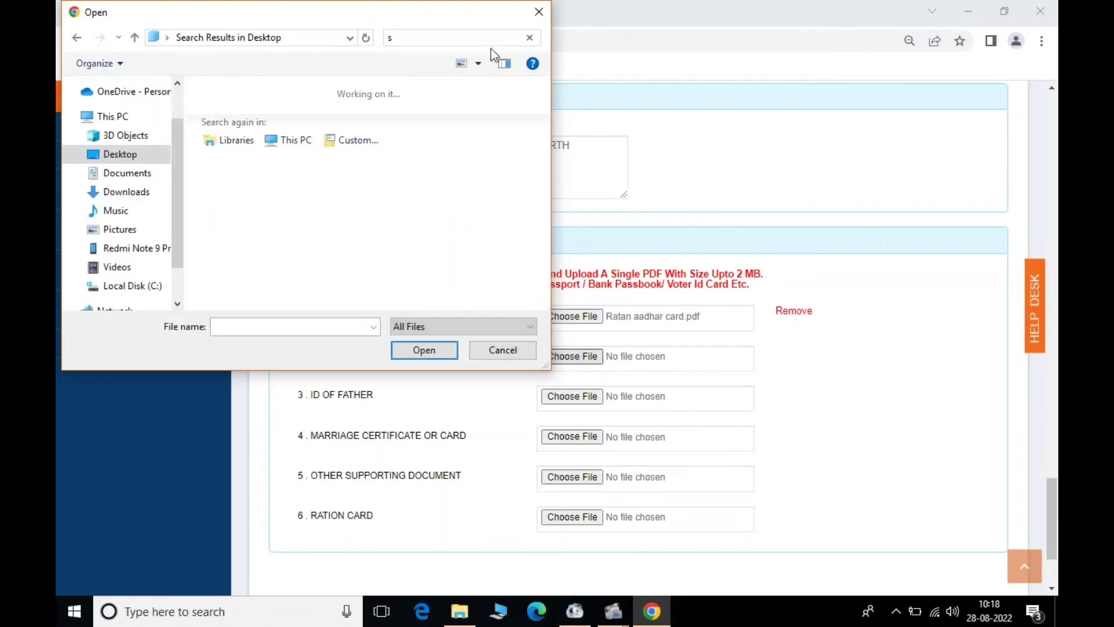
left_click(533, 39)
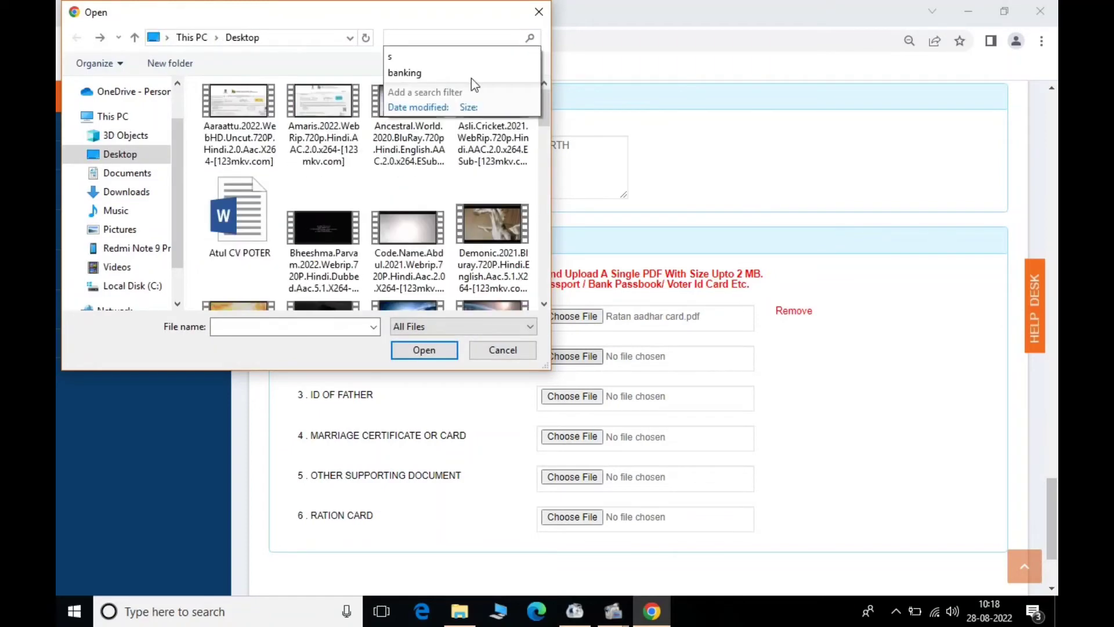
left_click(337, 134)
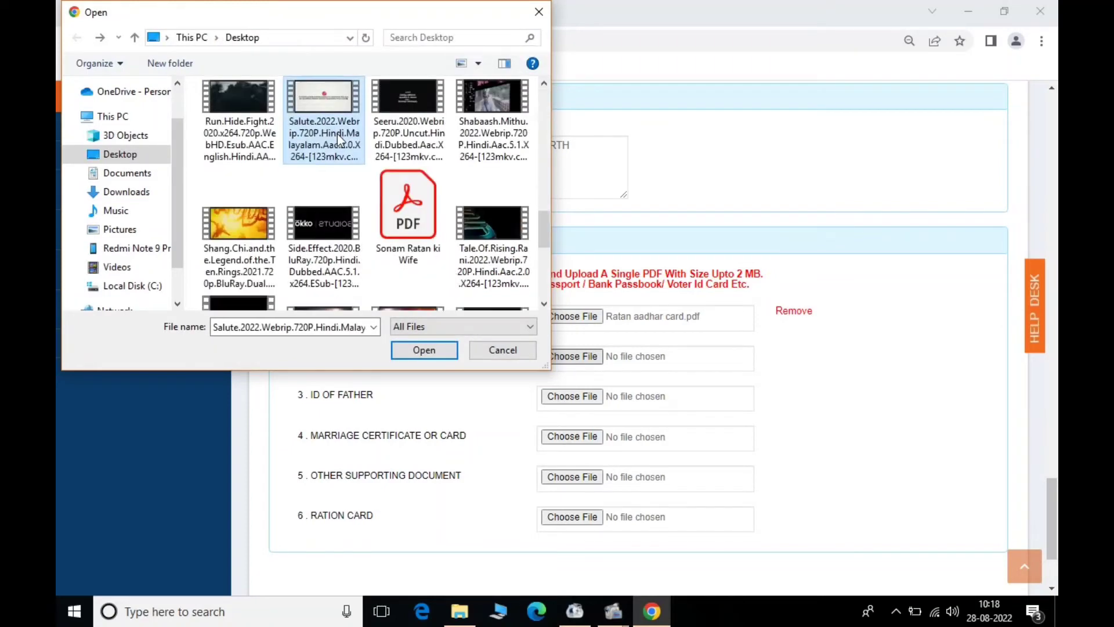
left_click(408, 215)
left_click(424, 350)
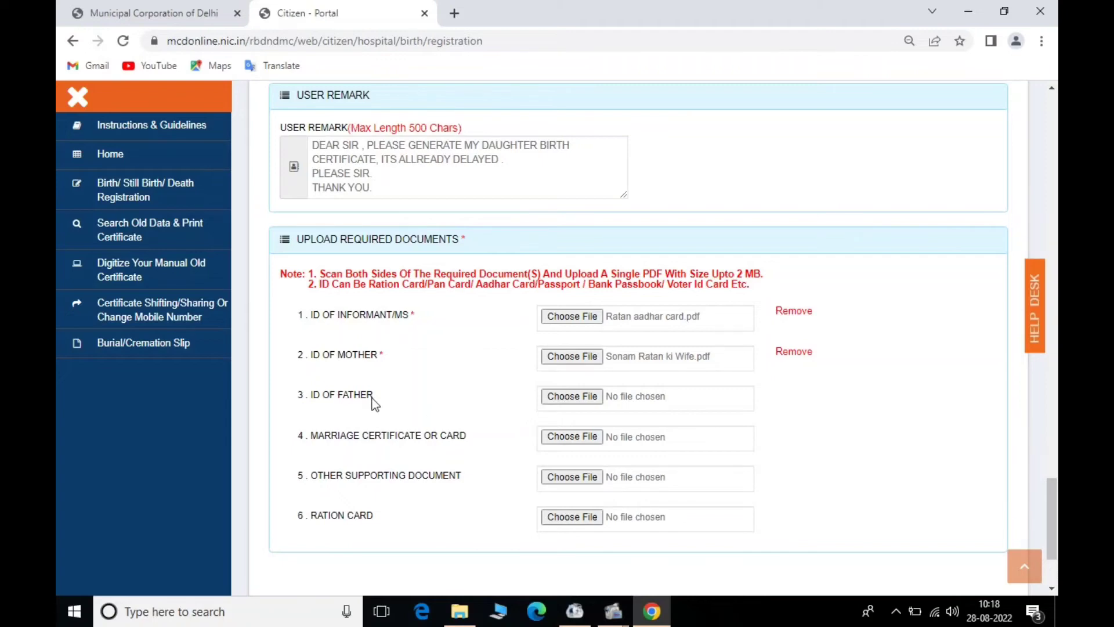
Step: Attach the father's Aadhaar card PDF from the Desktop folder as the ID of Father
left_click(576, 399)
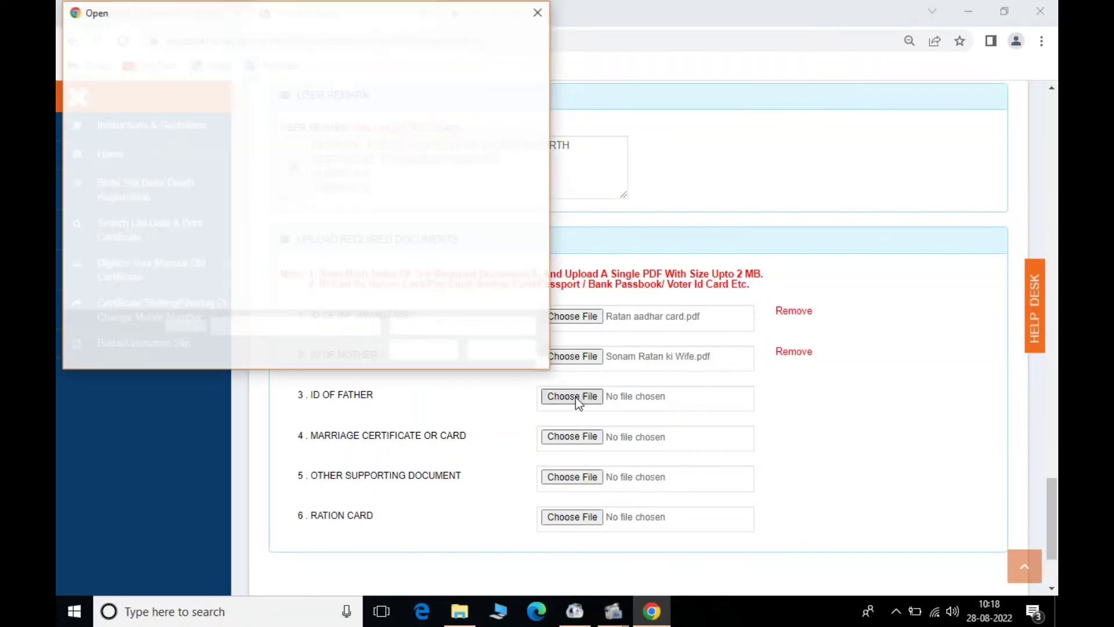
left_click(334, 148)
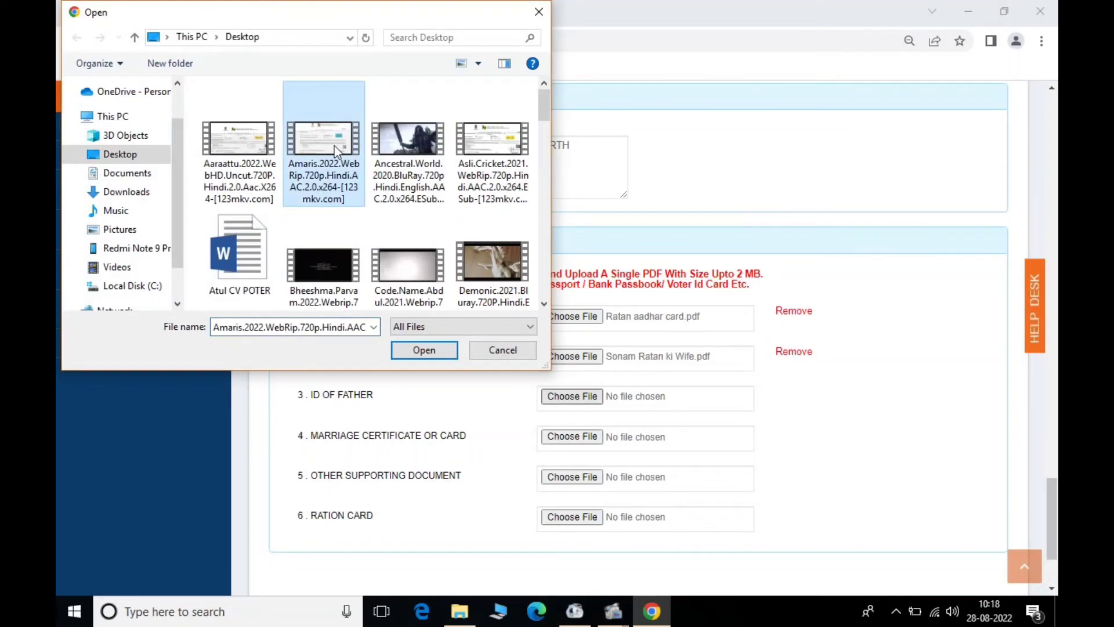
scroll(335, 145, "down", 5)
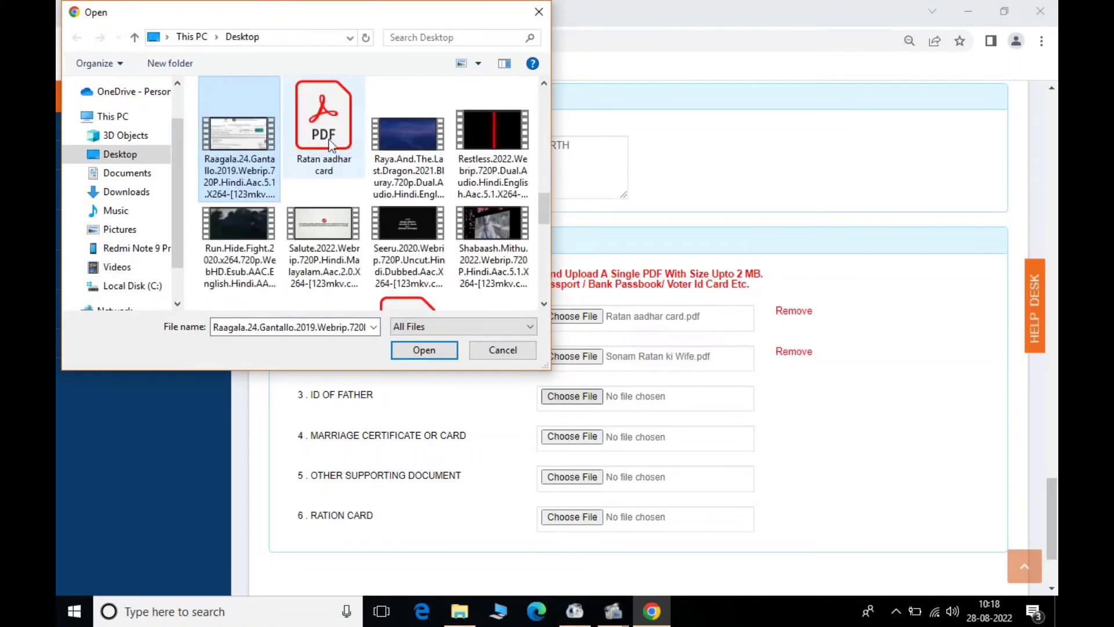
left_click(328, 138)
left_click(417, 349)
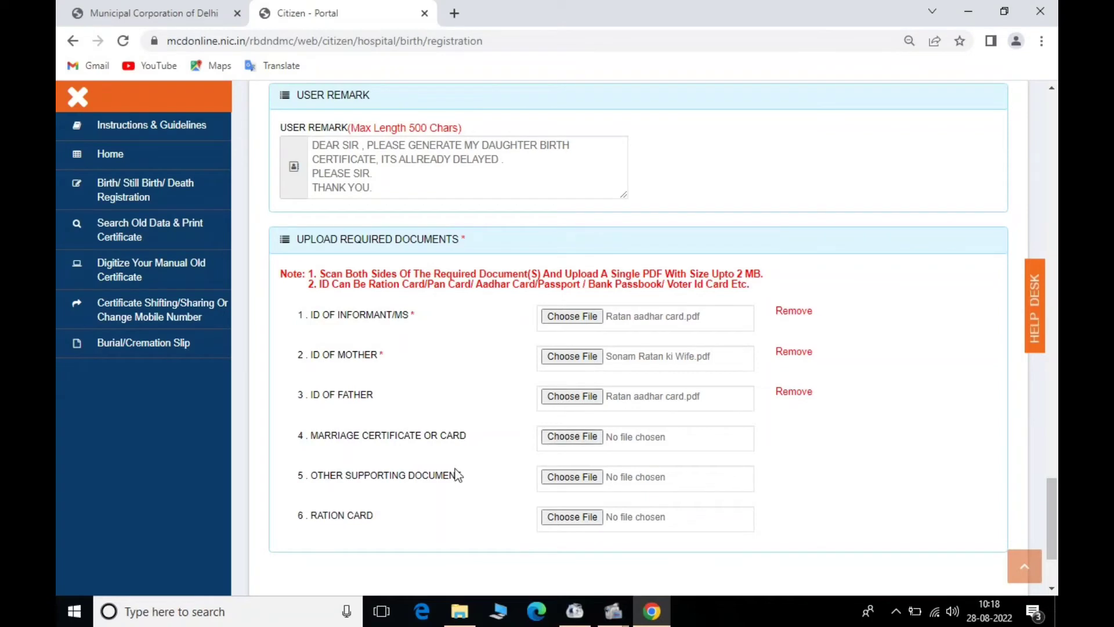
Step: Attach the child's Tika card PDF from the Desktop folder as the Other Supporting Document
left_click(561, 477)
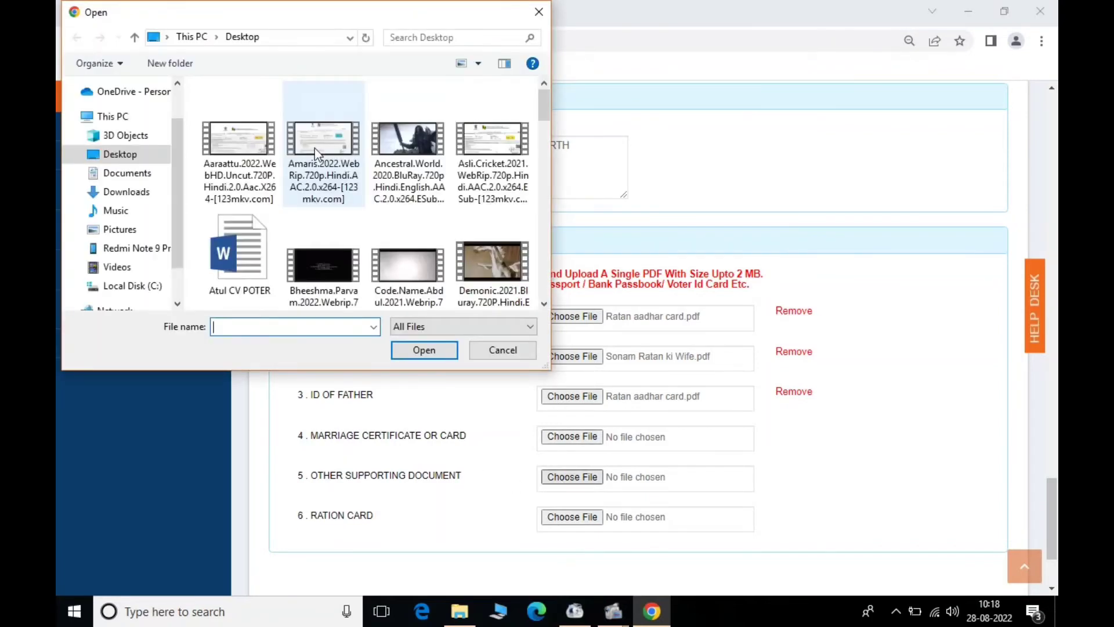
left_click(314, 148)
scroll(314, 148, "down", 5)
left_click(493, 156)
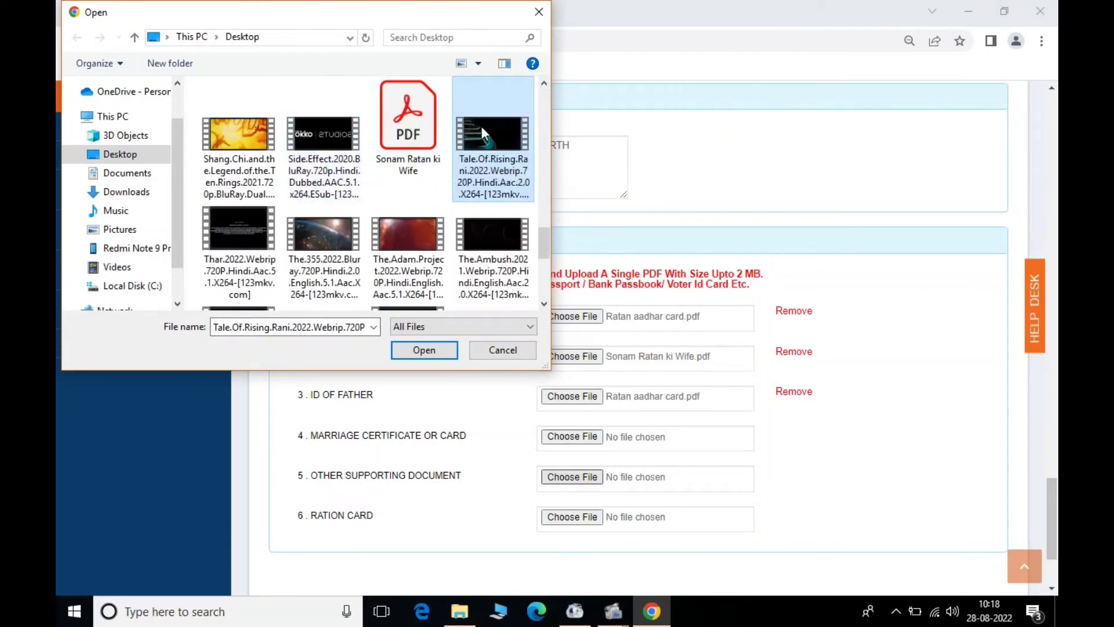
left_click_drag(541, 236, 544, 277)
left_click(409, 232)
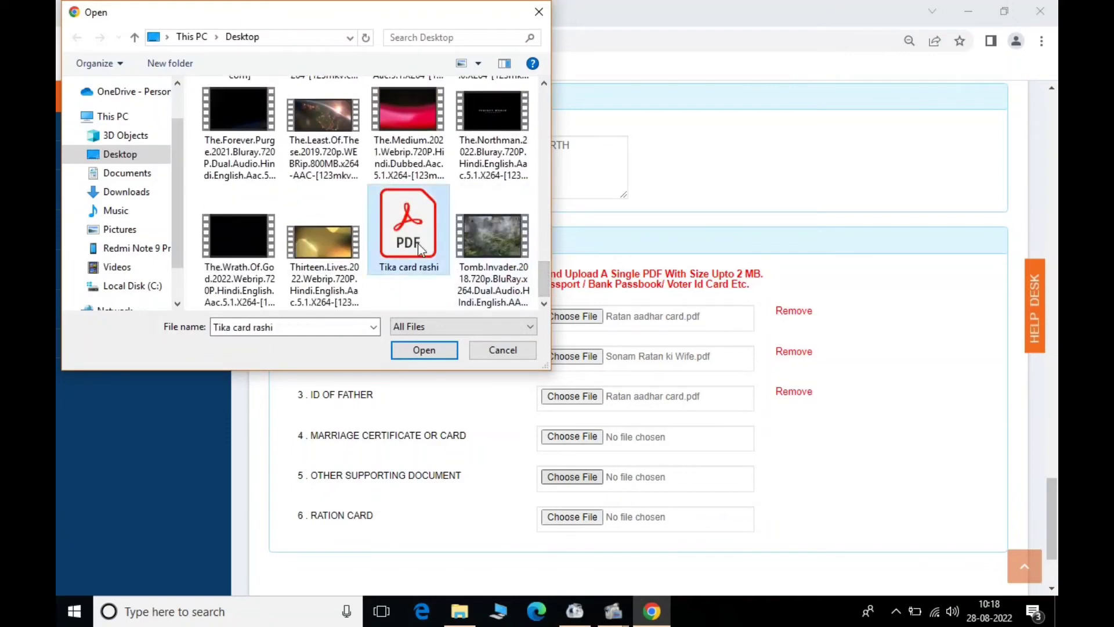
left_click(426, 352)
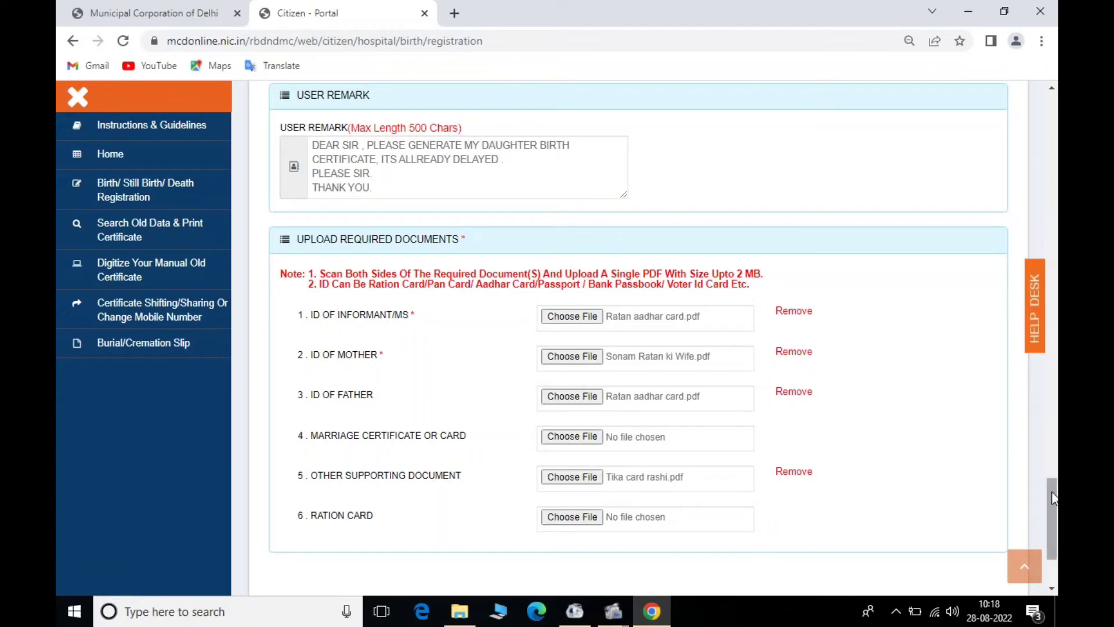
Step: Try to submit the form and set the duration of pregnancy to 37 weeks in the mother information
left_click_drag(1053, 498, 1052, 531)
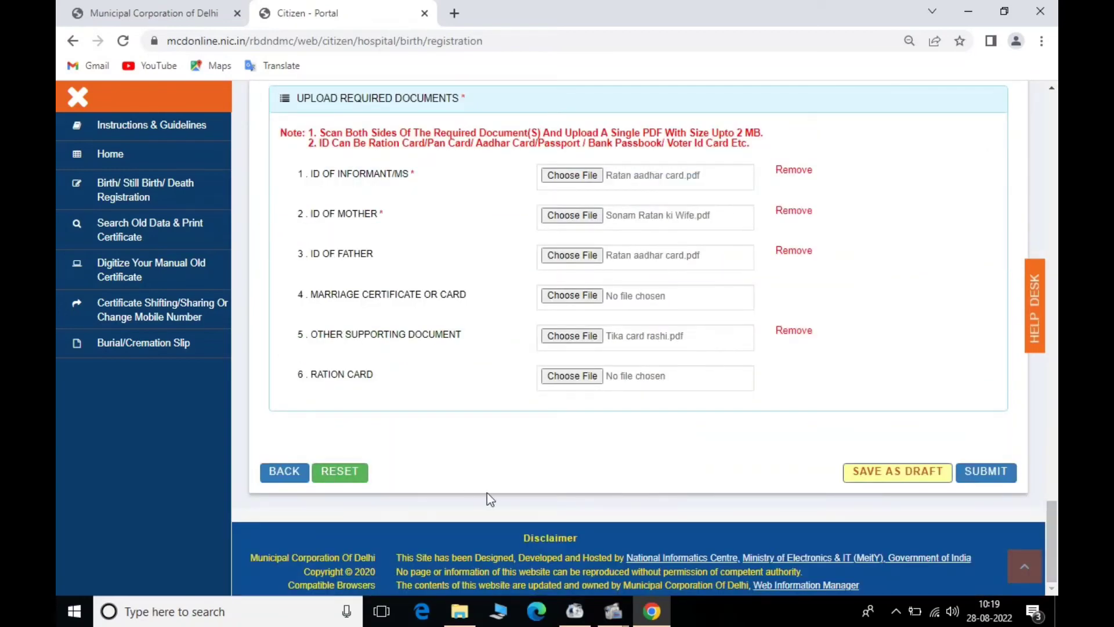
left_click(973, 475)
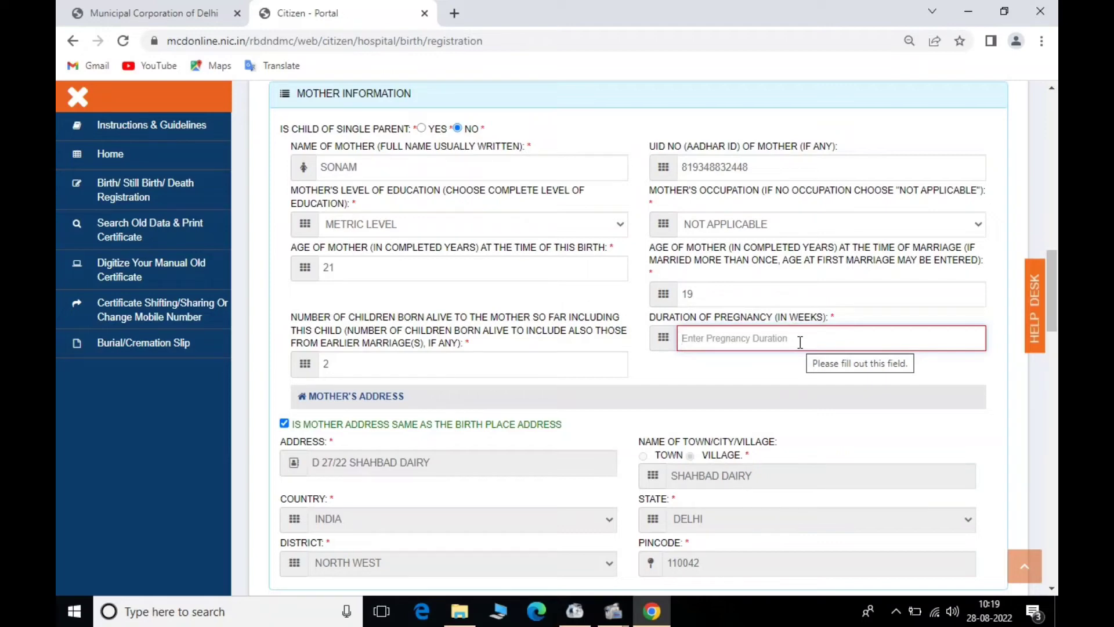
type("37")
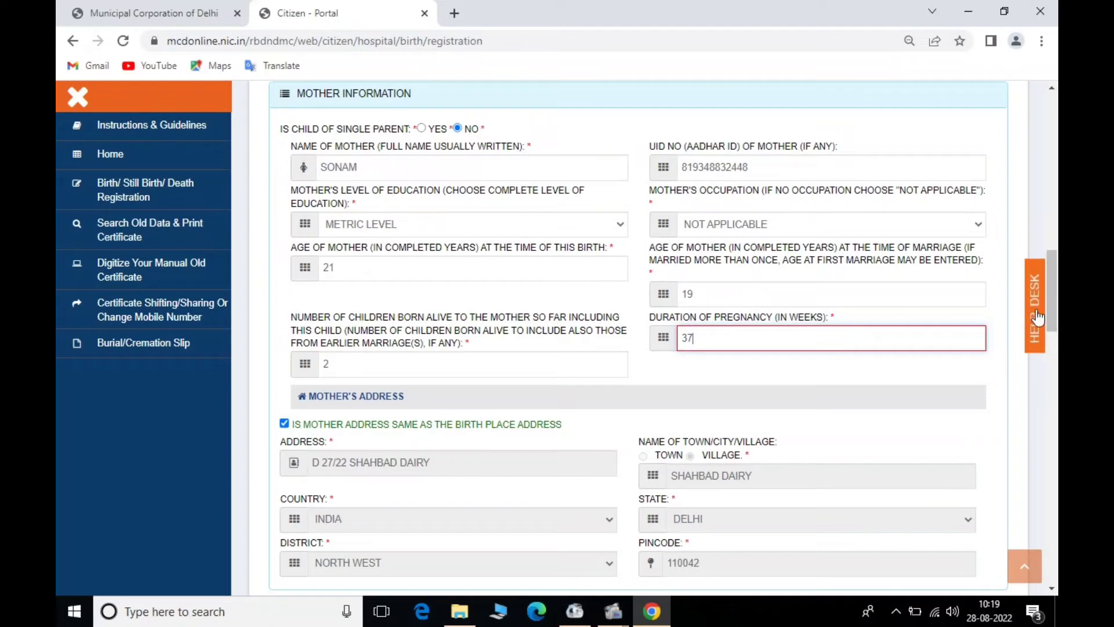
Step: Enter the informant's name and set the relation with the child to FATHER in the informant details
left_click_drag(1057, 288, 1057, 399)
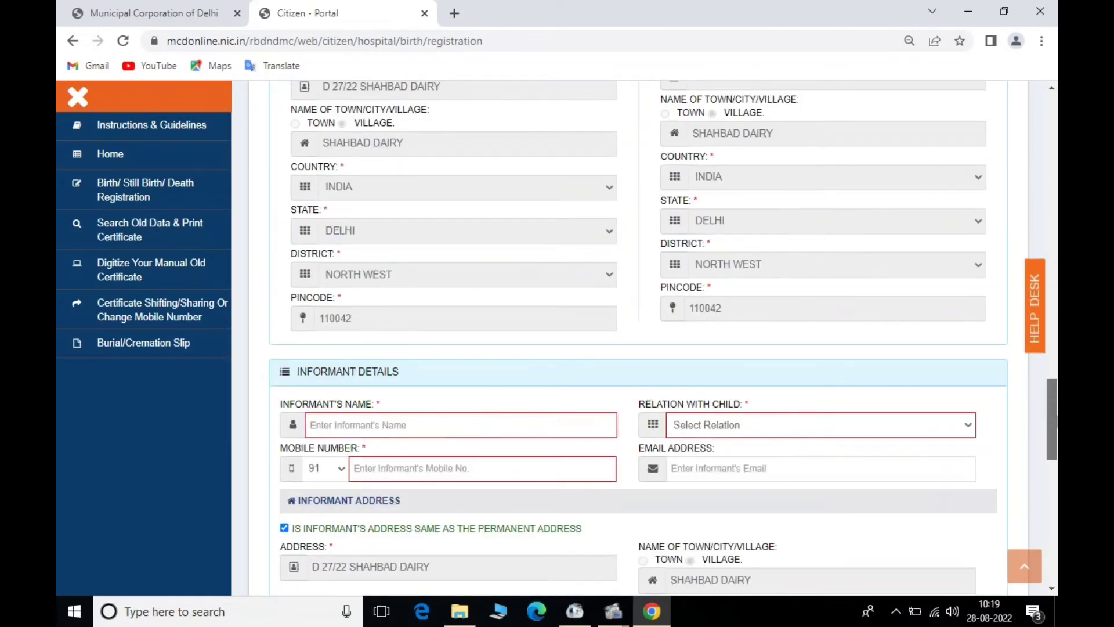
left_click(505, 425)
type("R")
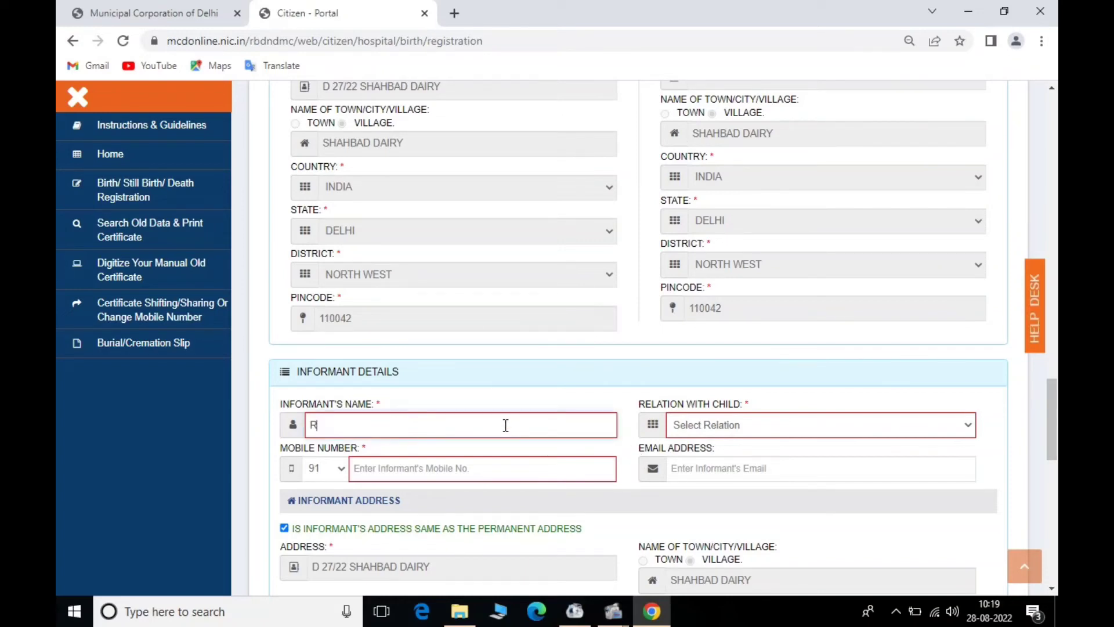
type("ATAN")
left_click(717, 425)
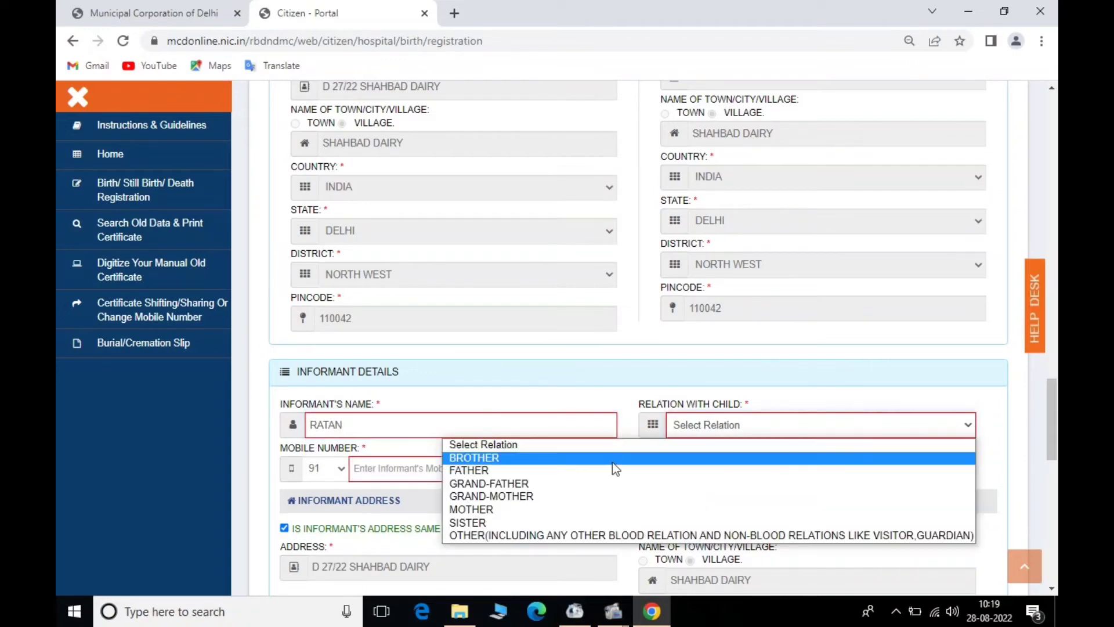
left_click(597, 470)
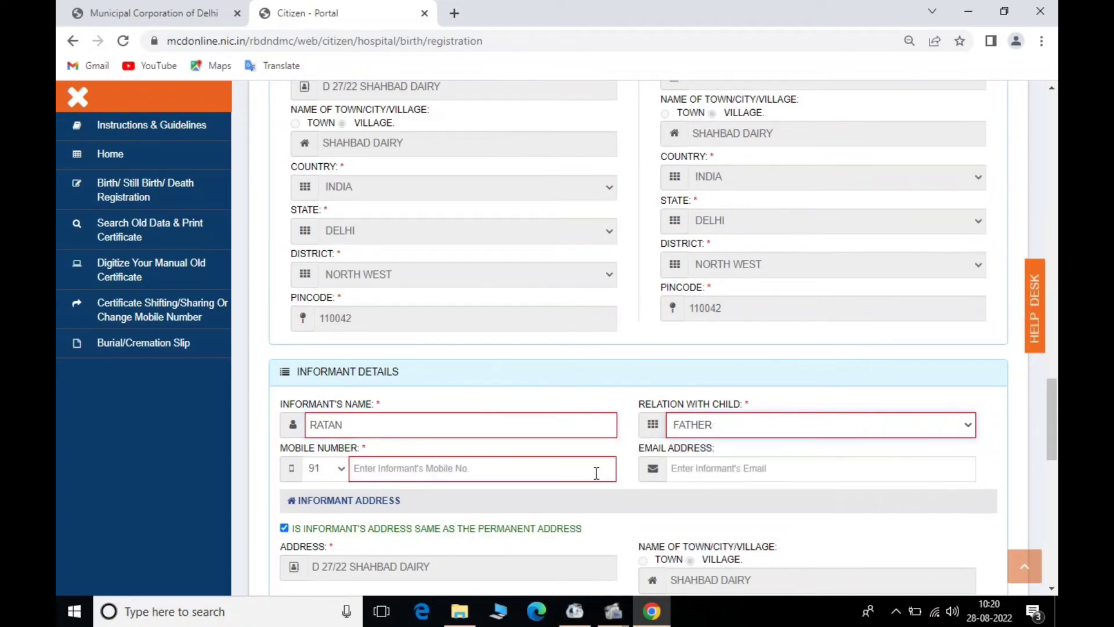
Step: Enter the informant's mobile number with country code 91 in the informant details
left_click(537, 473)
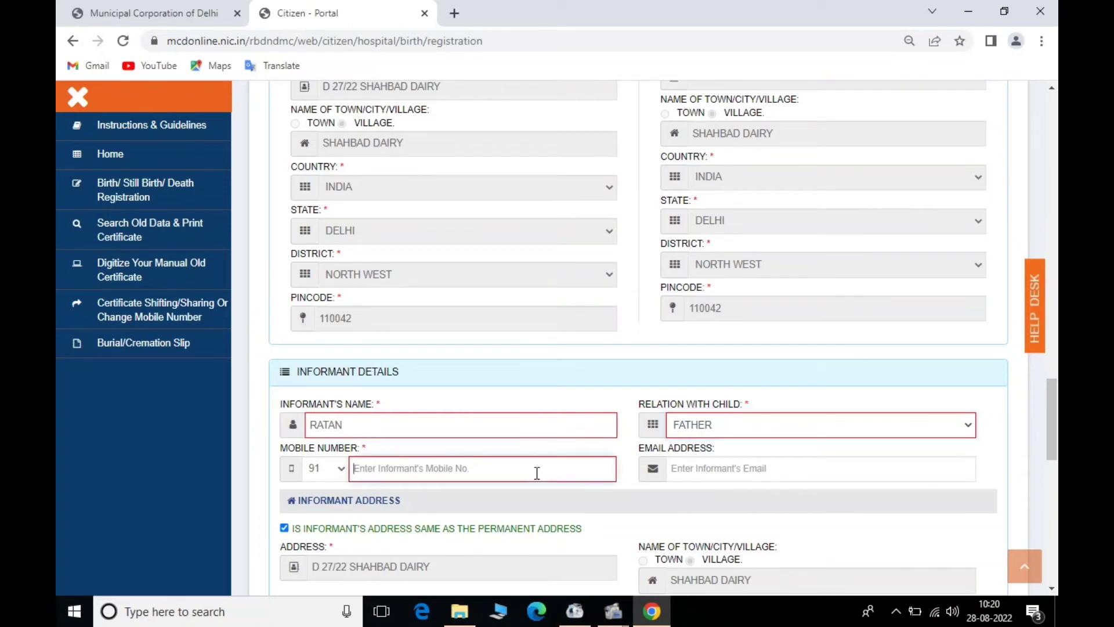
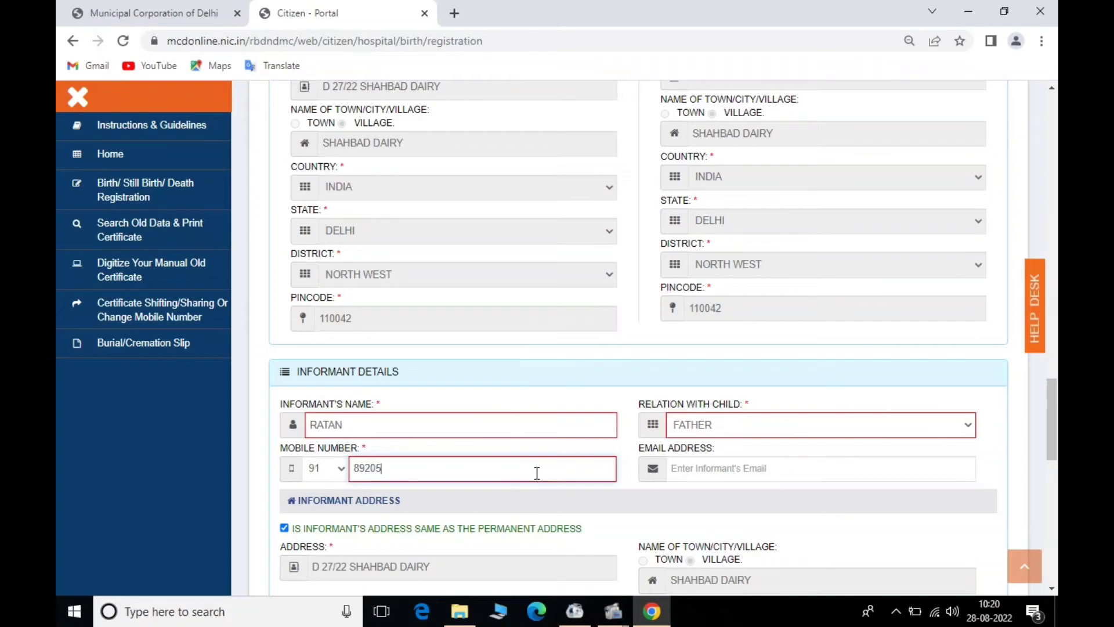
Step: Enter the informant's email address in the informant details
left_click(696, 472)
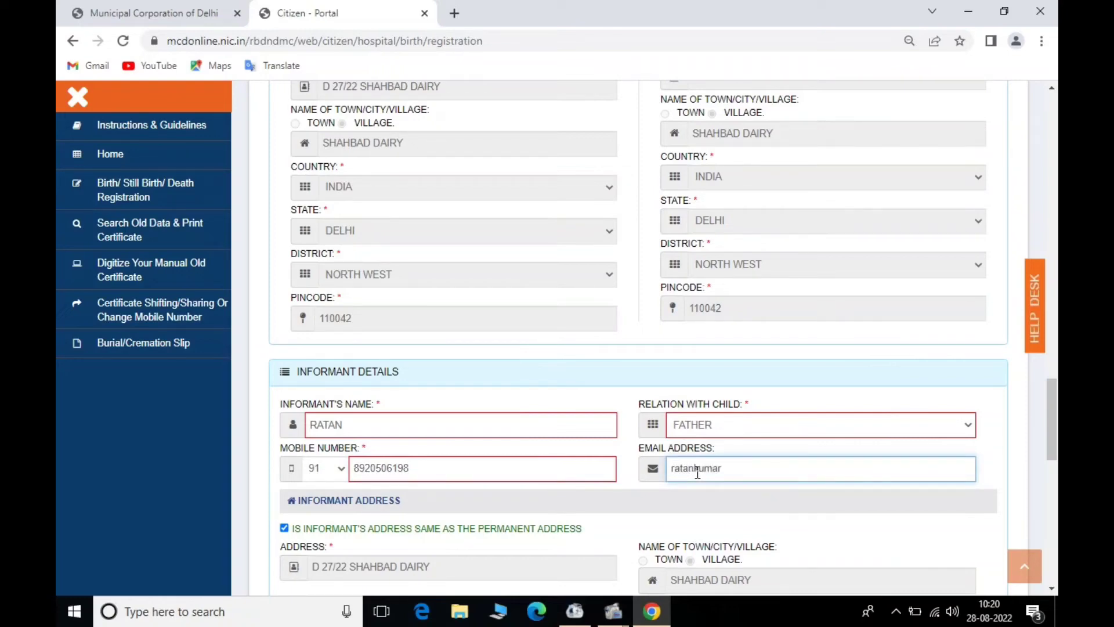
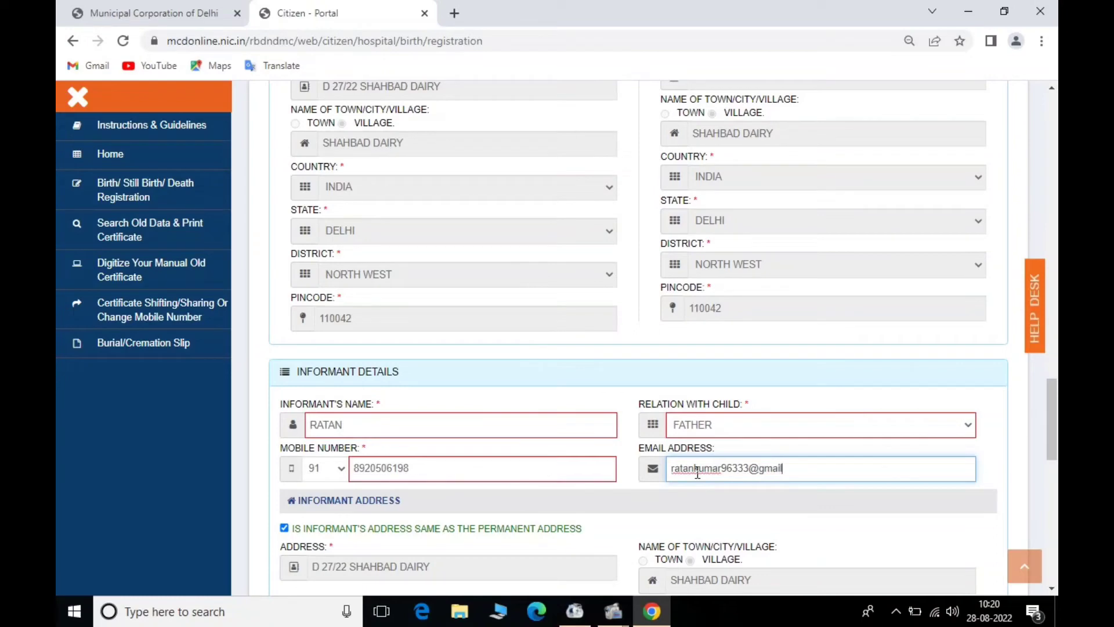
Step: Submit the birth registration form and confirm that the filled information is correct
left_click_drag(1057, 399, 1057, 526)
left_click(985, 477)
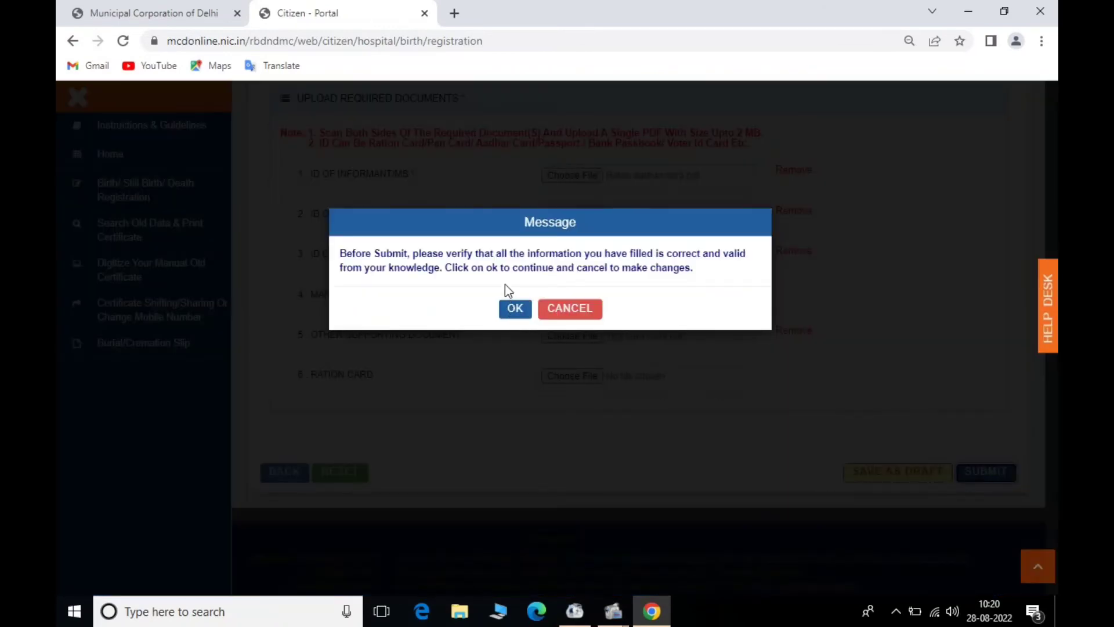
left_click(515, 312)
left_click(515, 310)
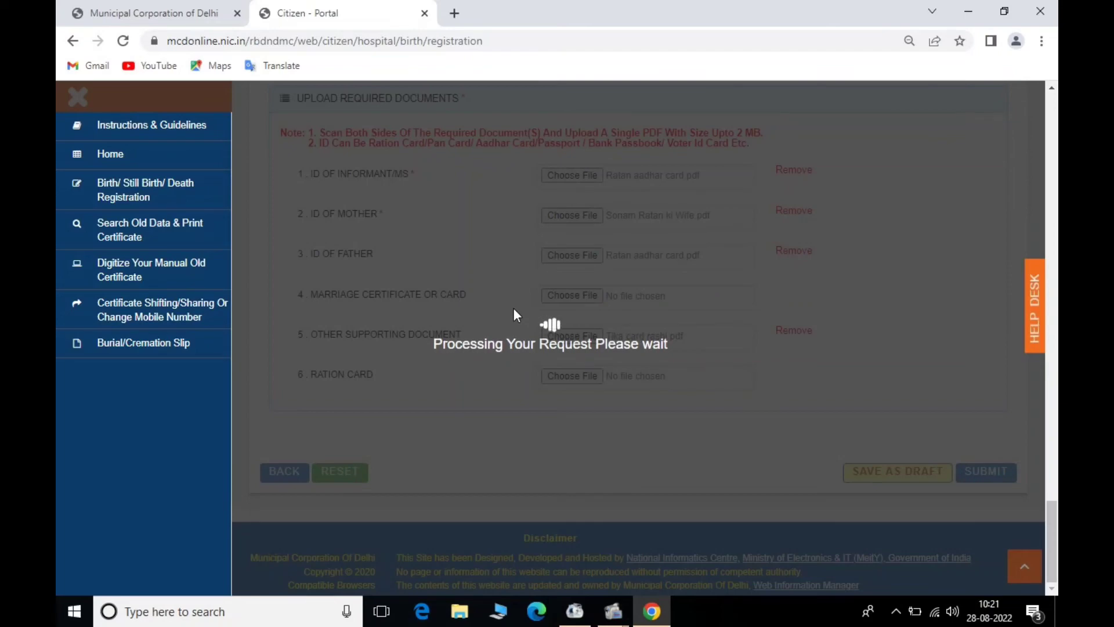
left_click(170, 16)
left_click(324, 18)
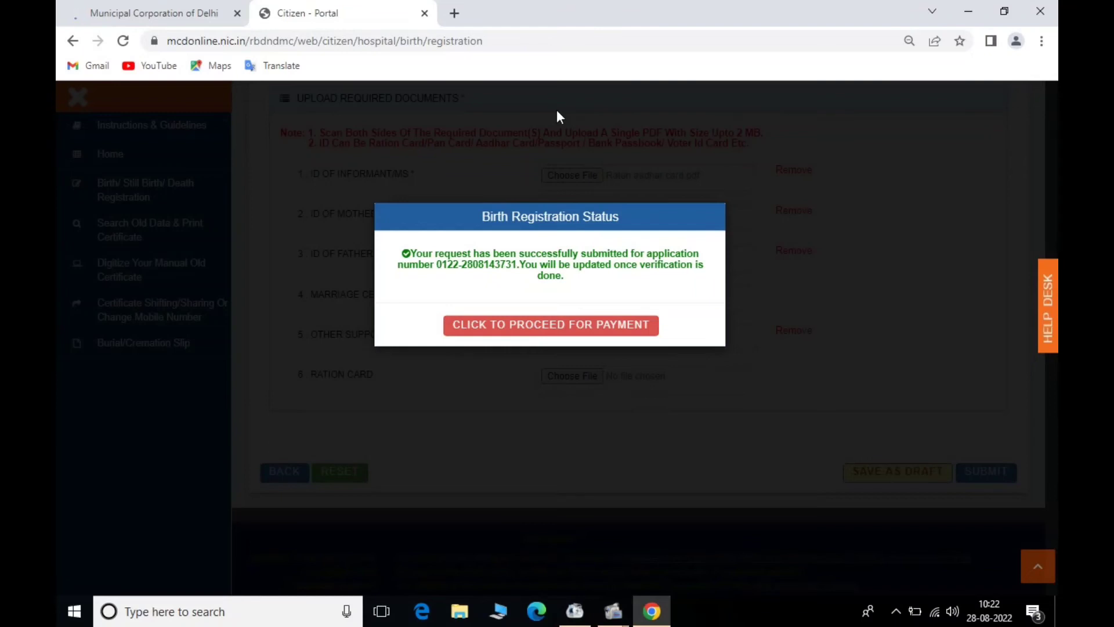
Step: Proceed to the online payment of the registration fee and pay through the HDFC Bank gateway
left_click(558, 328)
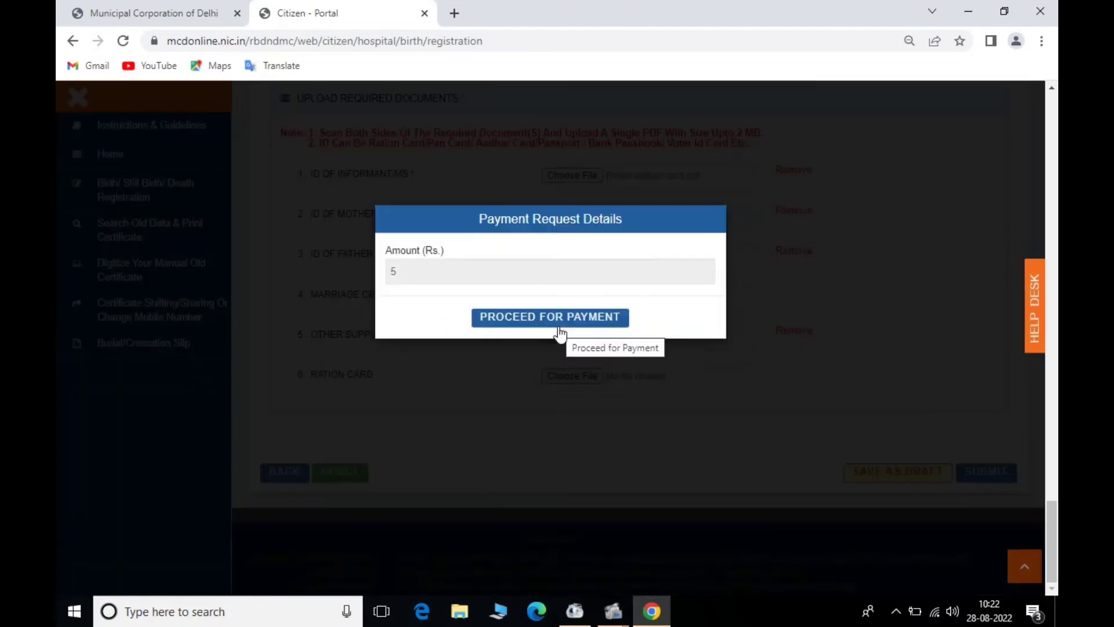
left_click(525, 320)
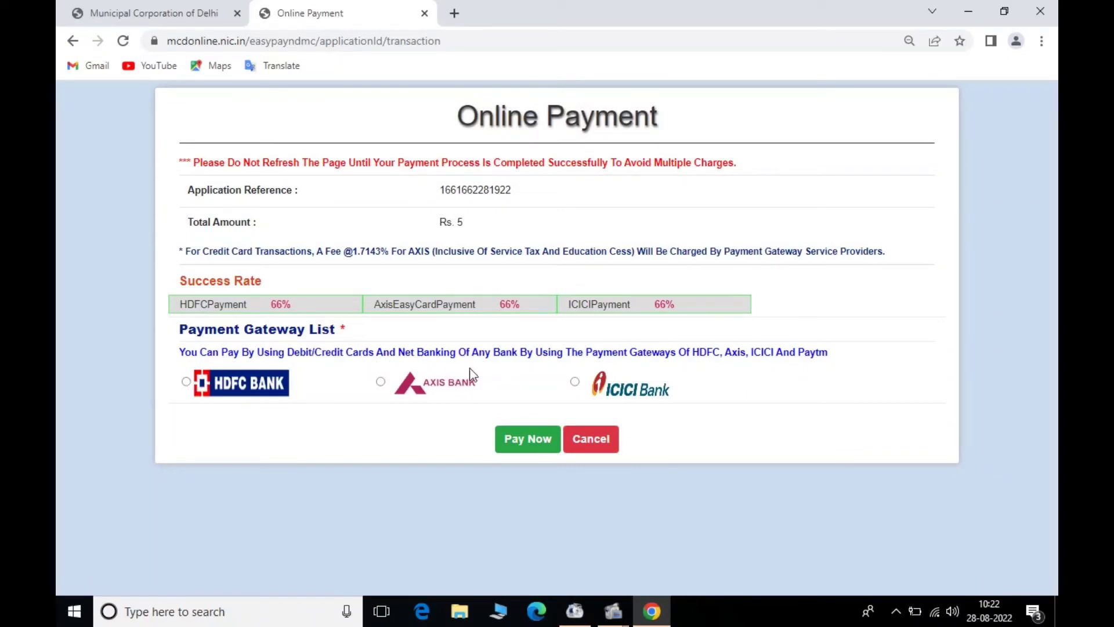
left_click(186, 381)
left_click(506, 446)
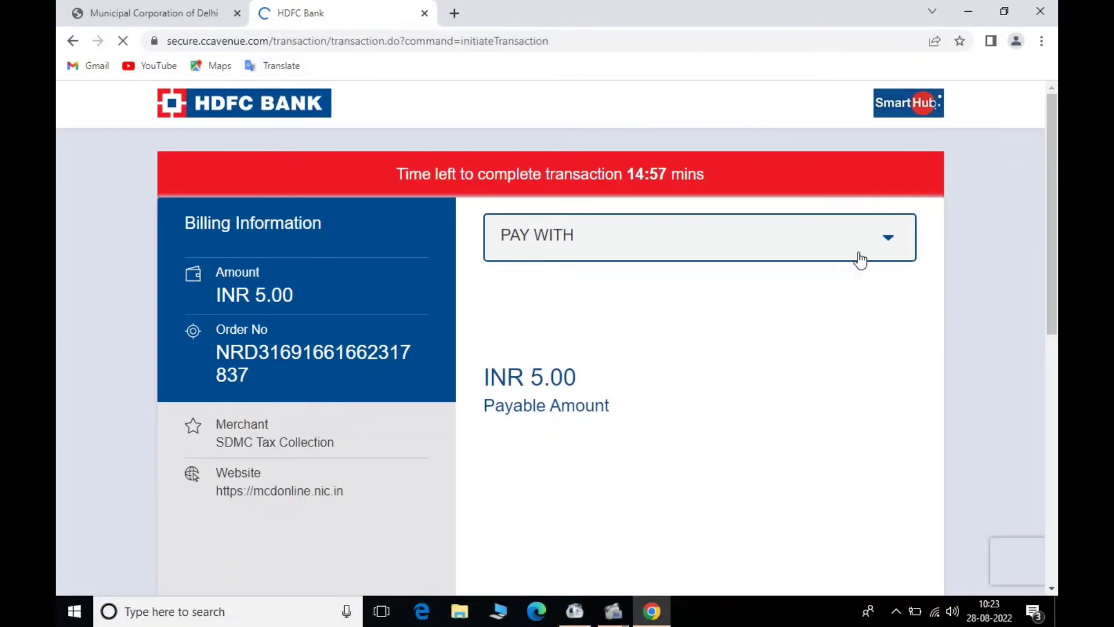
Step: Choose Other Bank Debit Card as the payment method
left_click(876, 243)
scroll(905, 232, "down", 2)
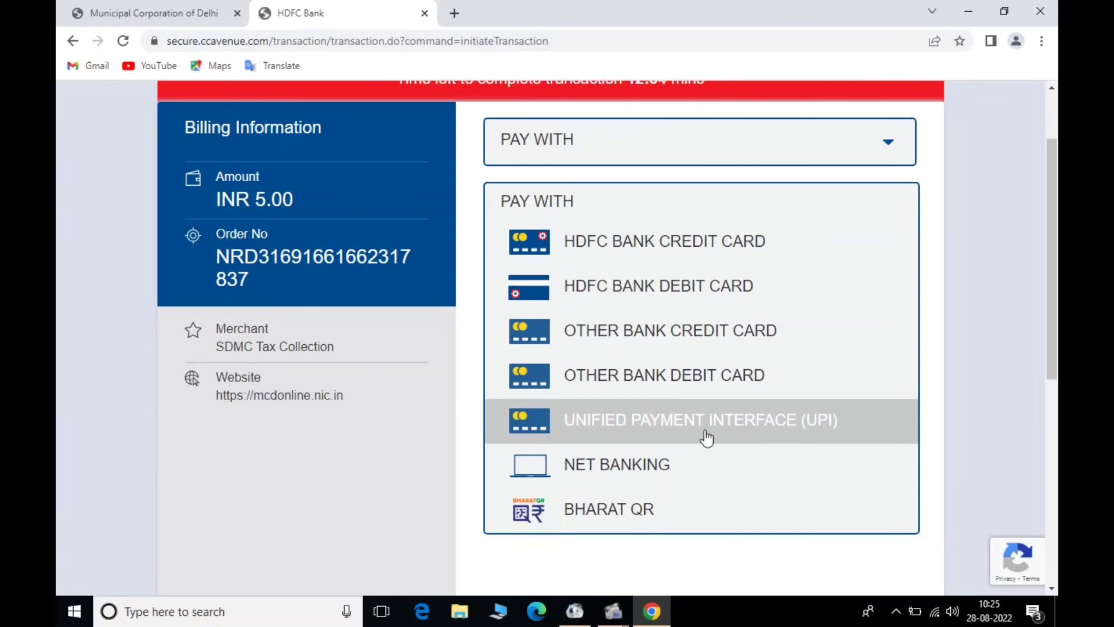
left_click(699, 380)
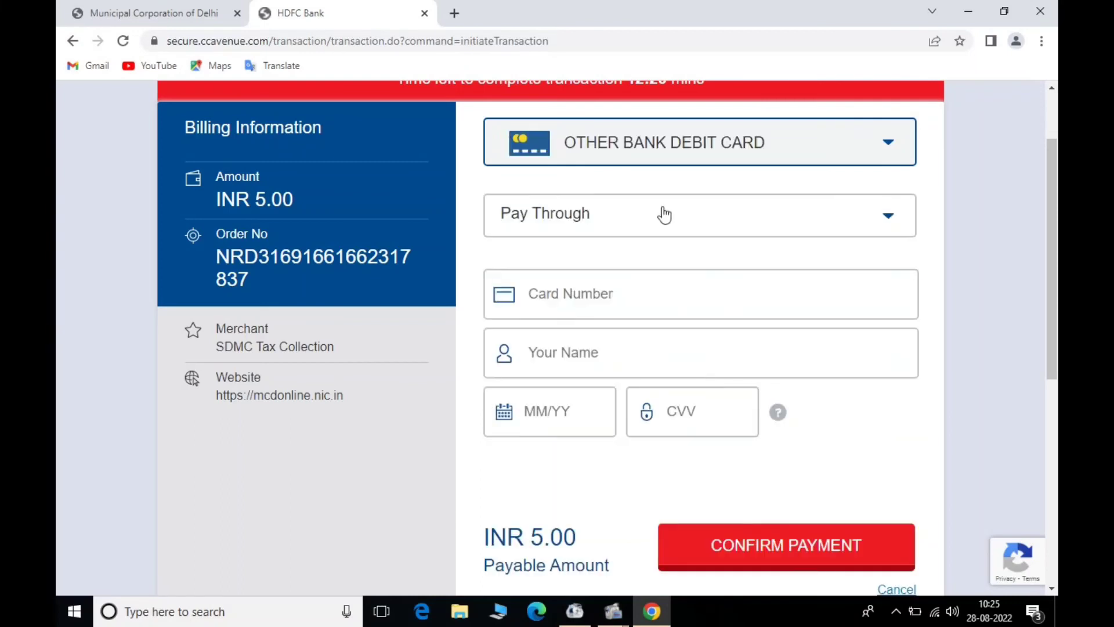
Step: Enter the debit card number and the cardholder's name in the payment form
left_click(642, 299)
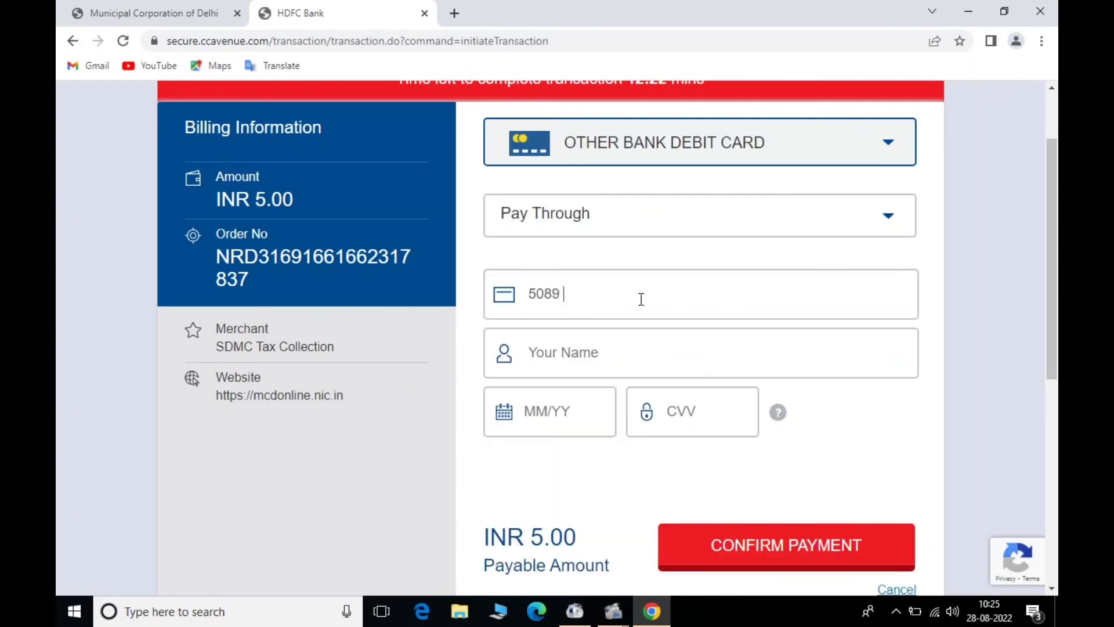
key("Tab")
key("BackSpace")
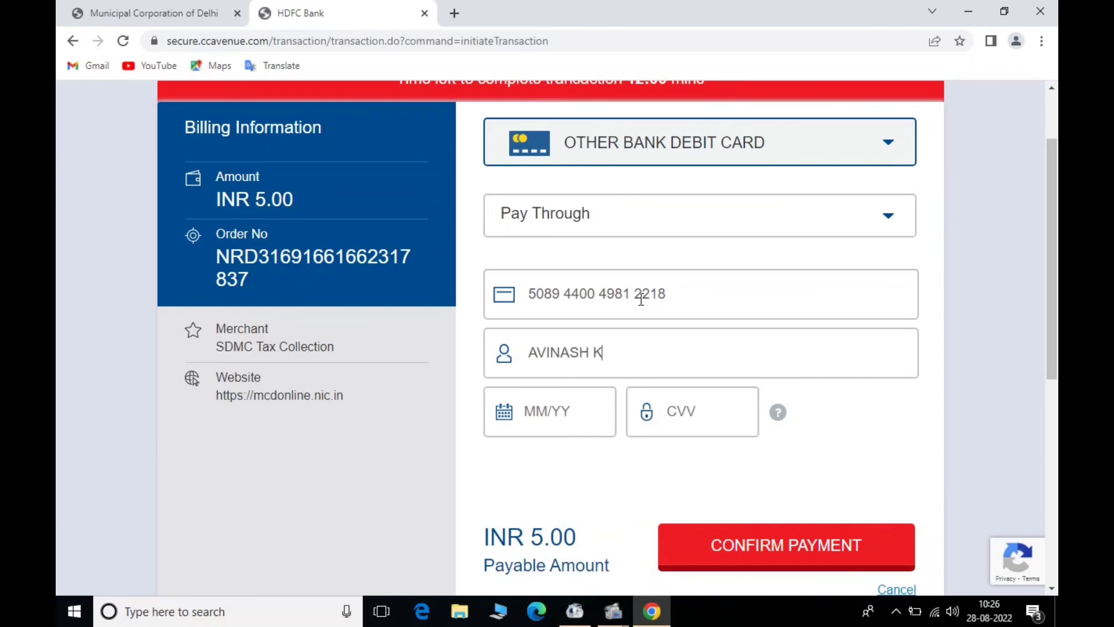
Step: Enter the card's expiry date and CVV, and try to confirm the payment
key("Tab")
type("04/23")
key("Tab")
type("•••")
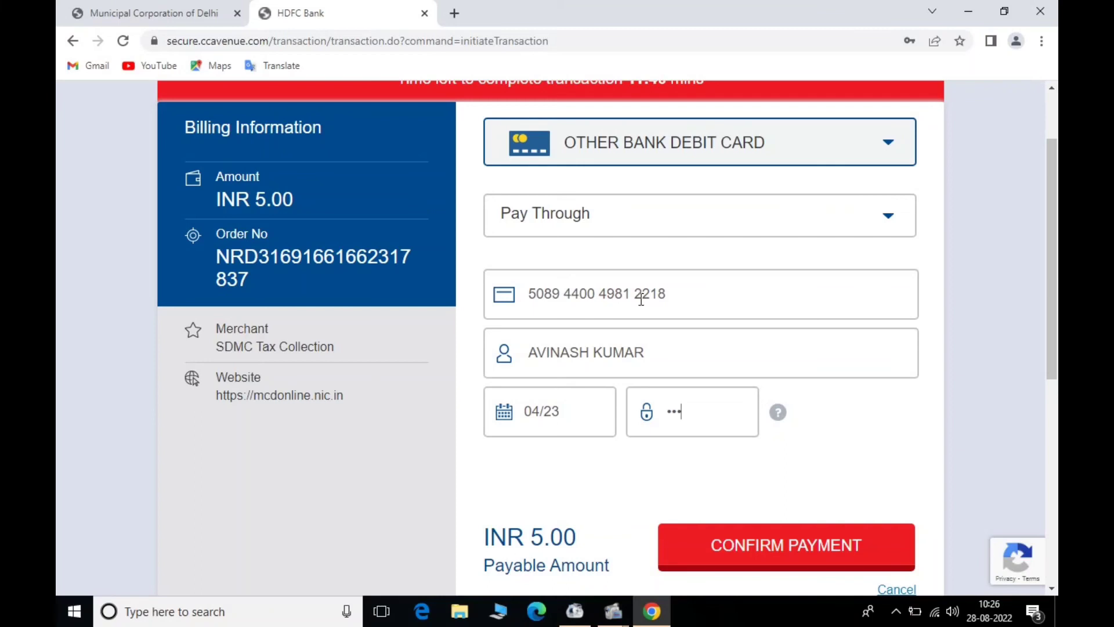
left_click(766, 554)
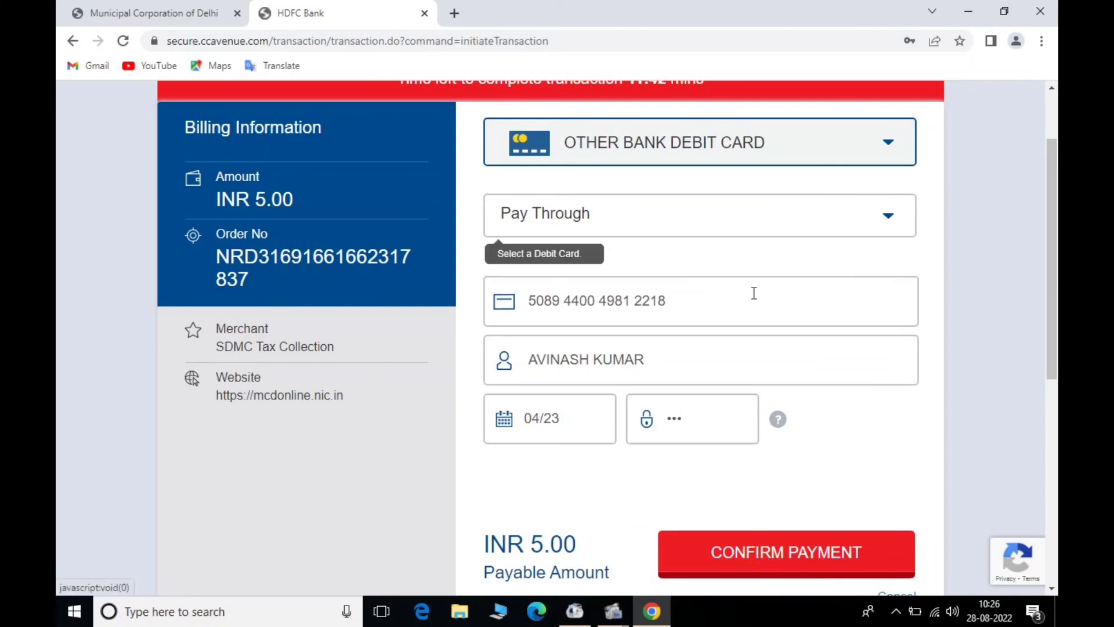
Step: Set the debit card type to pay through to RuPay and enter the card number again
left_click(752, 216)
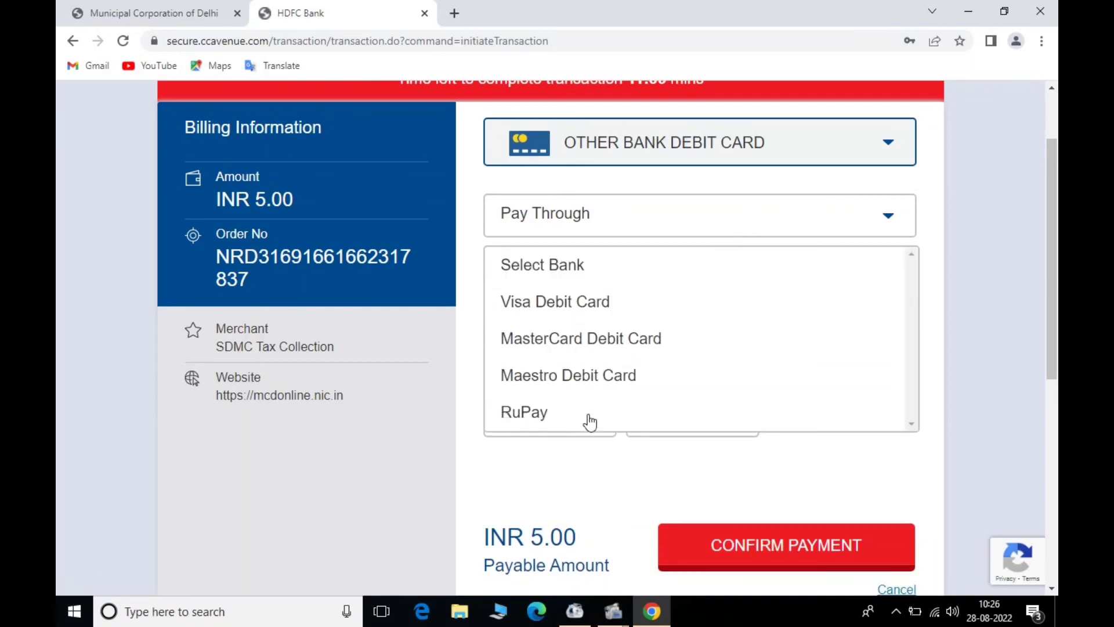
left_click(541, 413)
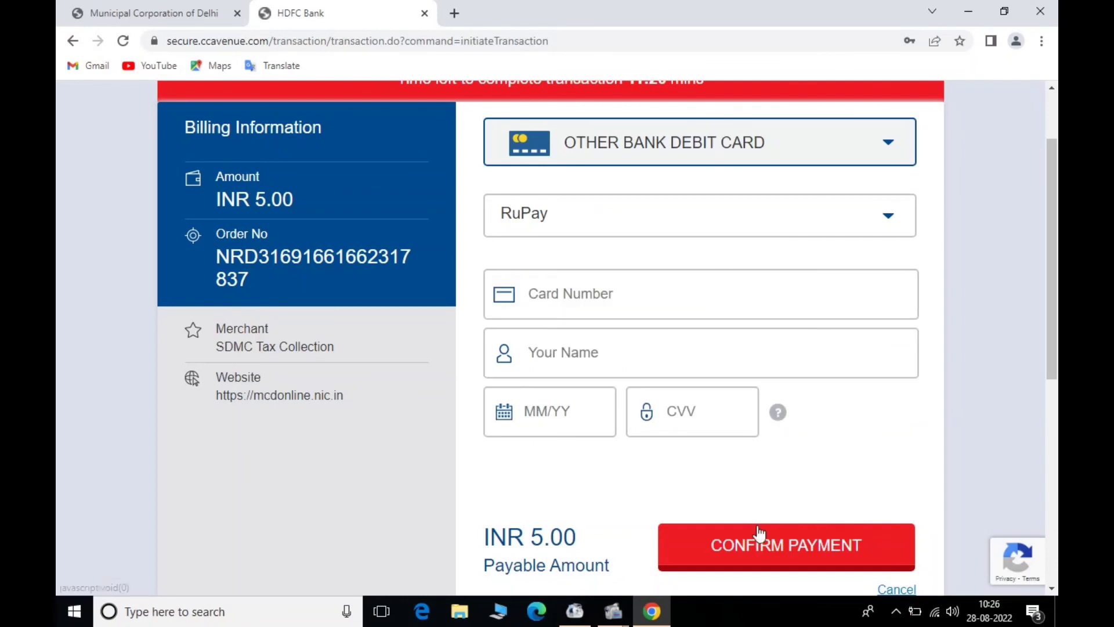
left_click(630, 301)
Step: Enter the cardholder's name for the RuPay card
left_click(618, 351)
key("Tab")
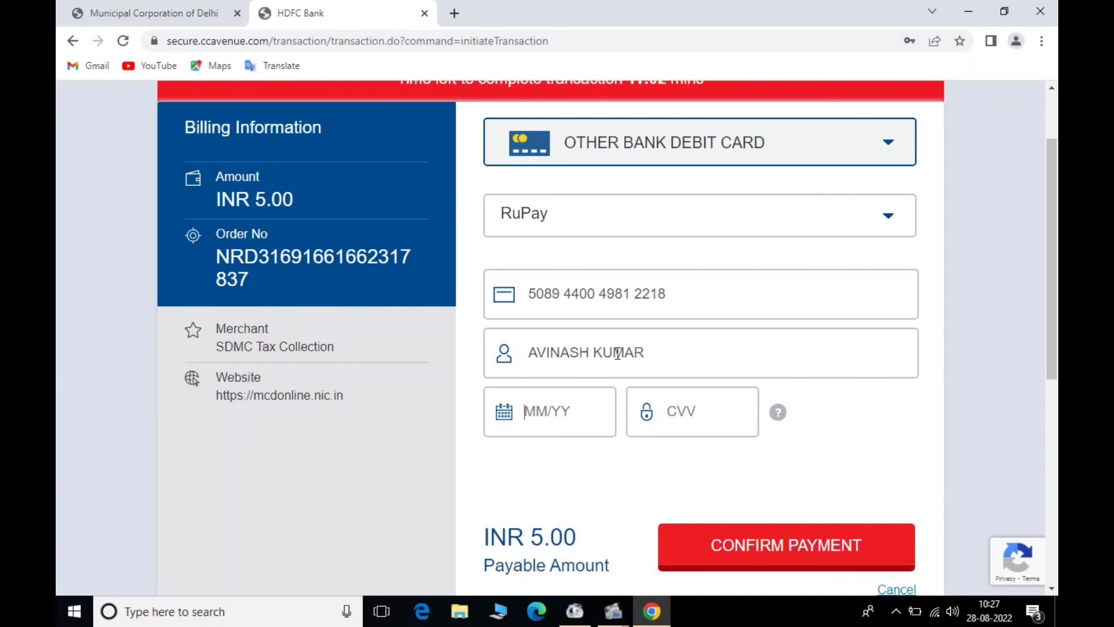
Step: Fill in the RuPay card's expiry date and CVV, and confirm the payment without saving the card in the browser
type("04/23")
key("Tab")
type("•••")
left_click(685, 554)
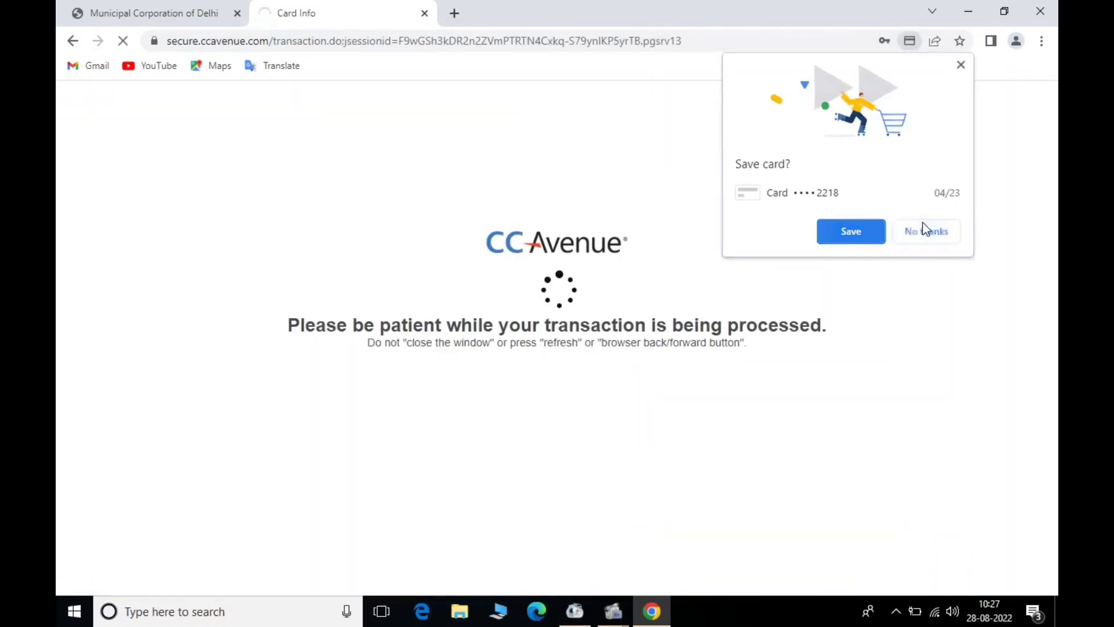
left_click(925, 230)
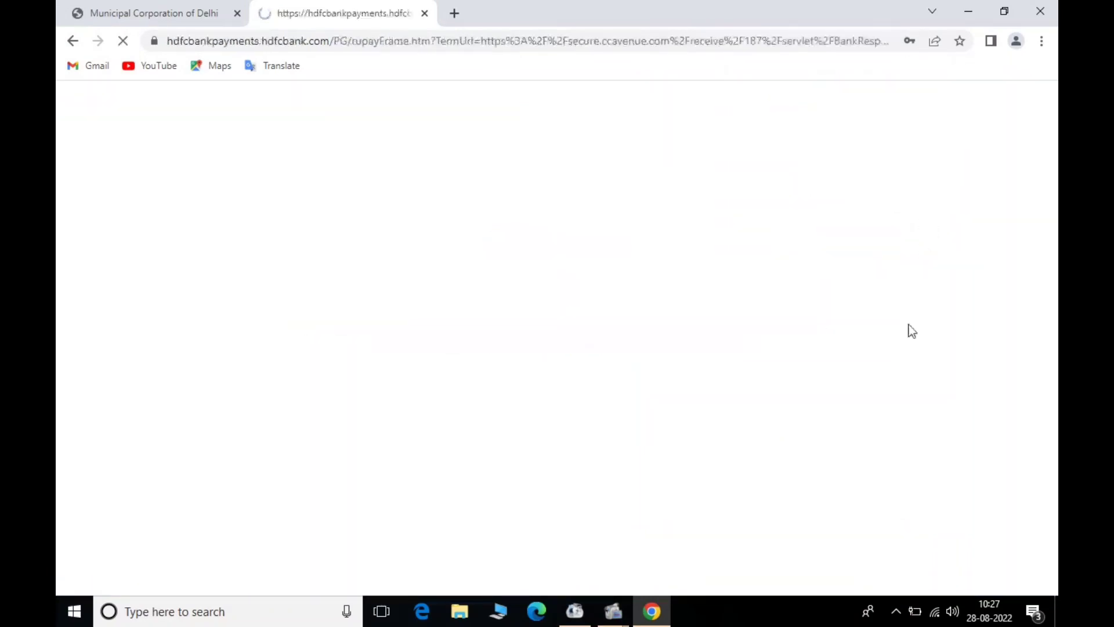